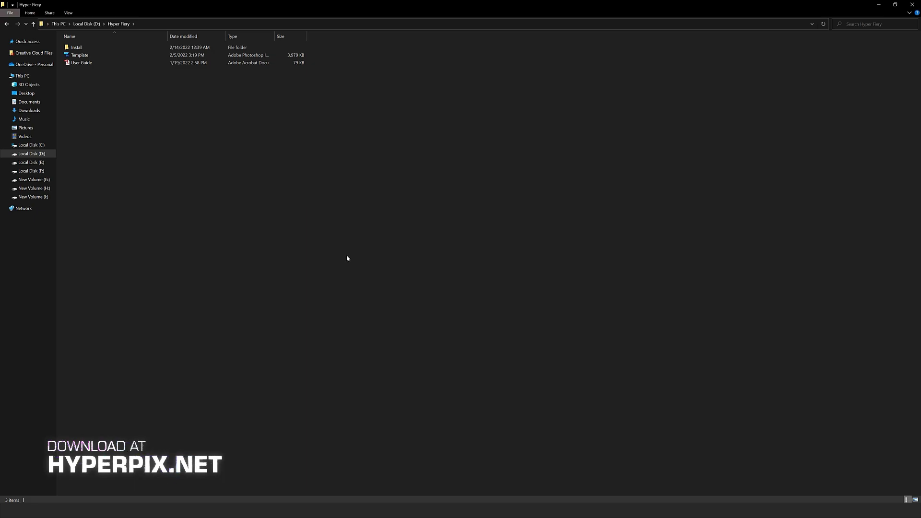
- Open the Template file from the Hyper Fiery folder in Photoshop and activate the Move tool
{"action": "left_click", "coordinate": [94, 48]}
{"action": "left_click", "coordinate": [100, 57]}
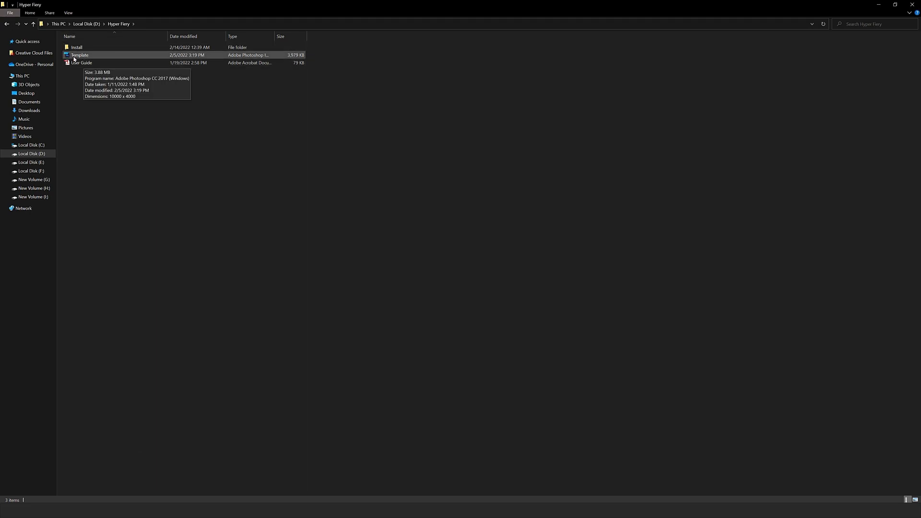
{"action": "double_click", "coordinate": [90, 57]}
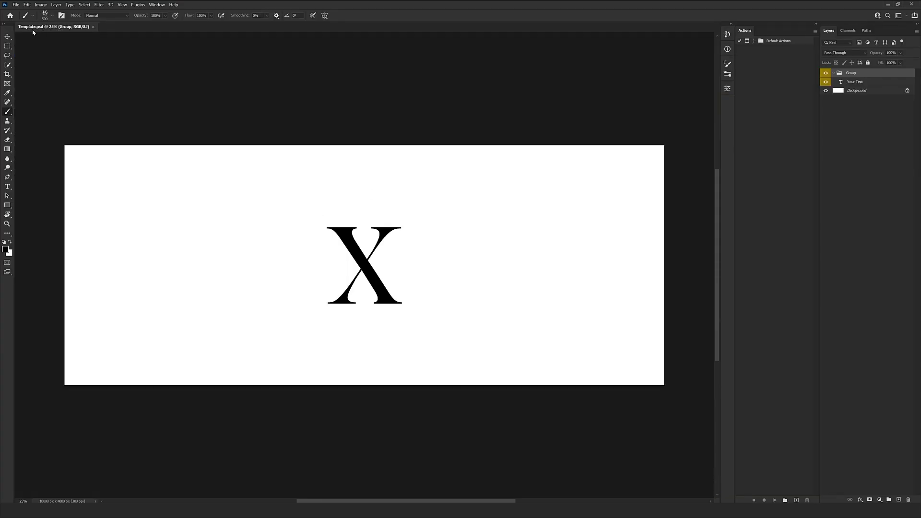
{"action": "left_click", "coordinate": [7, 36]}
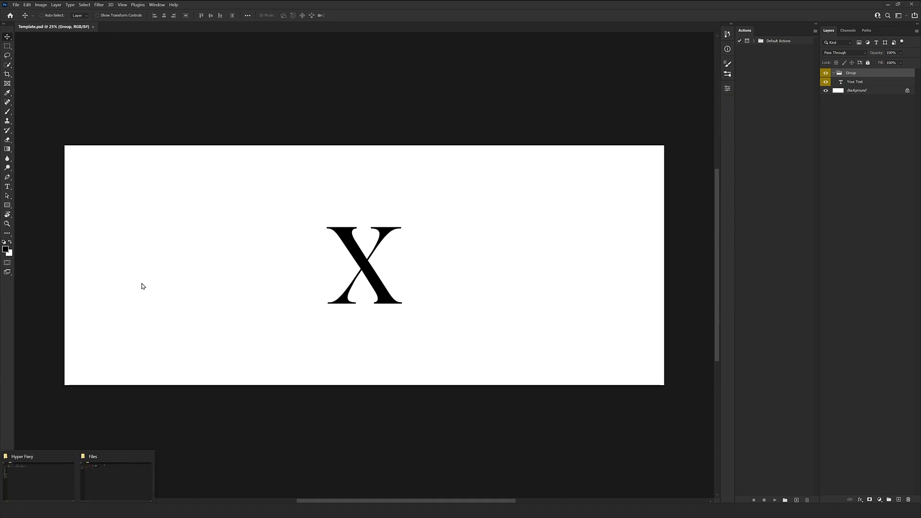
- Switch to File Explorer and load the Hyper Fiery Action file from the Install folder into Photoshop
{"action": "left_click", "coordinate": [37, 465]}
{"action": "double_click", "coordinate": [89, 50]}
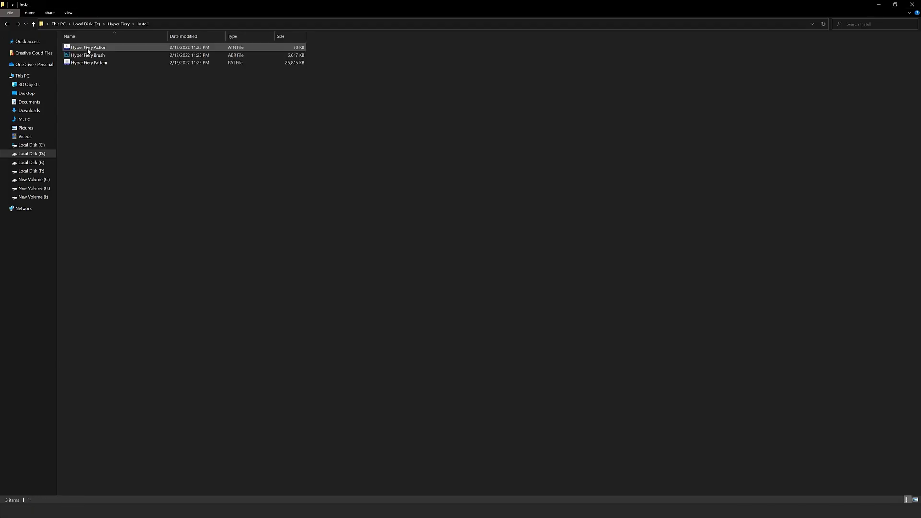
{"action": "left_click", "coordinate": [113, 56]}
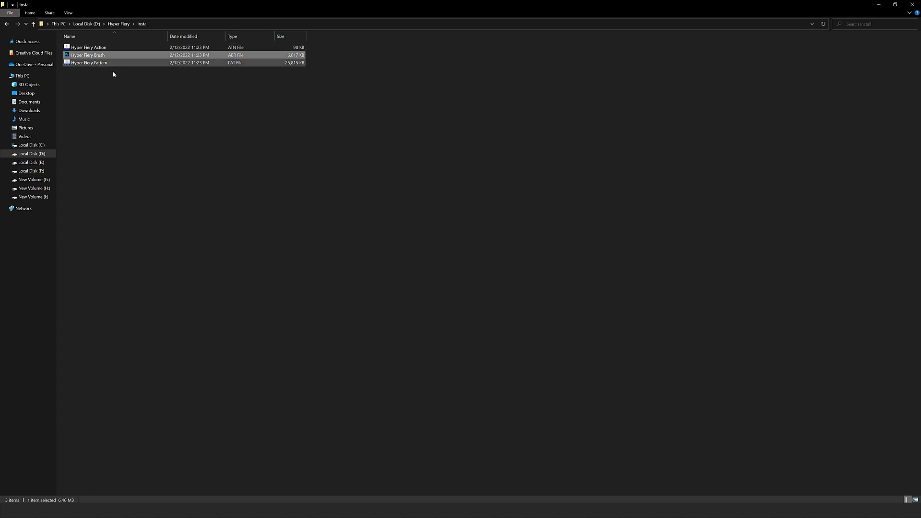
{"action": "left_click", "coordinate": [114, 74]}
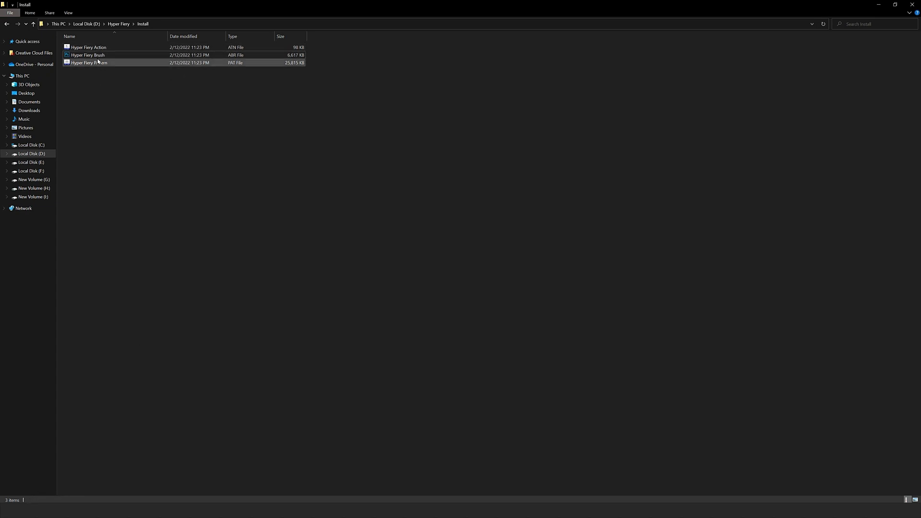
{"action": "double_click", "coordinate": [97, 48]}
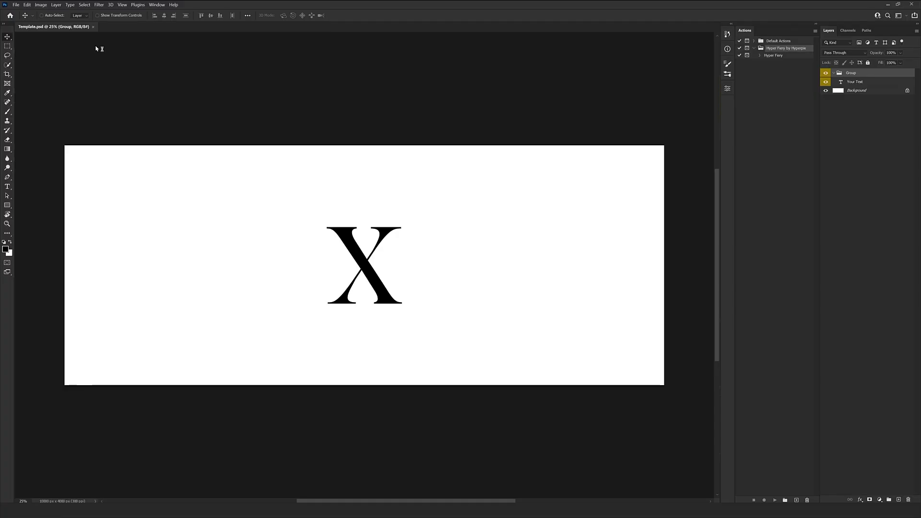
- Load the Hyper Fiery Brush and Hyper Fiery Pattern files from the Install folder into Photoshop
{"action": "key", "text": "alt+Tab"}
{"action": "double_click", "coordinate": [108, 56]}
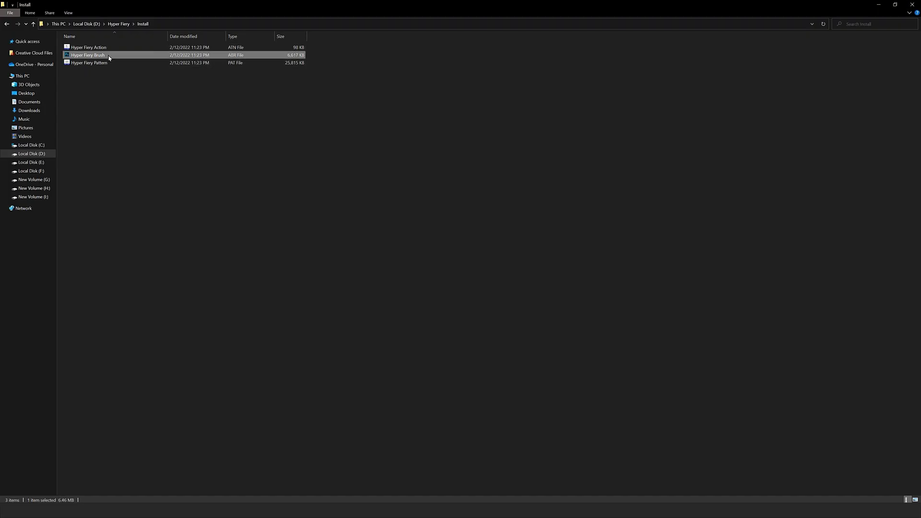
{"action": "key", "text": "alt+Tab"}
{"action": "double_click", "coordinate": [90, 64]}
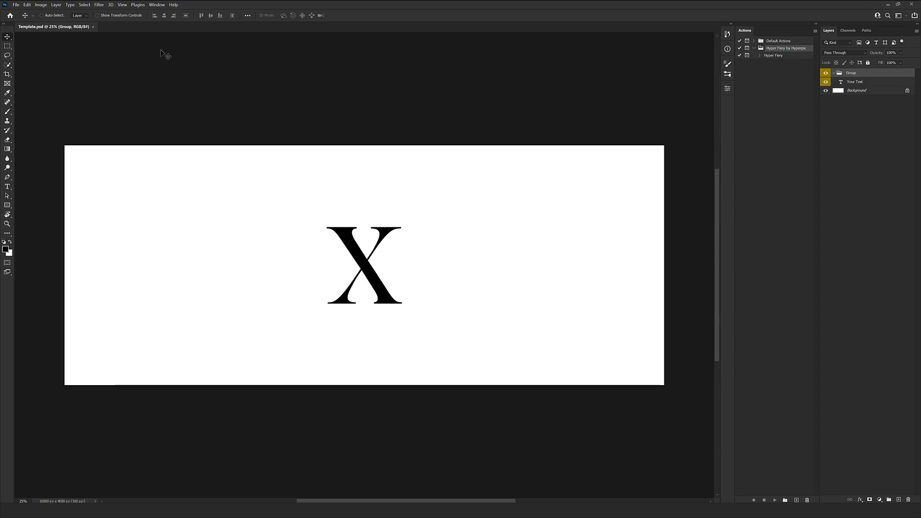
- Select the Hyper Fiery action in the loaded Hyper Fiery by Hyperpix action set
{"action": "left_click", "coordinate": [157, 5]}
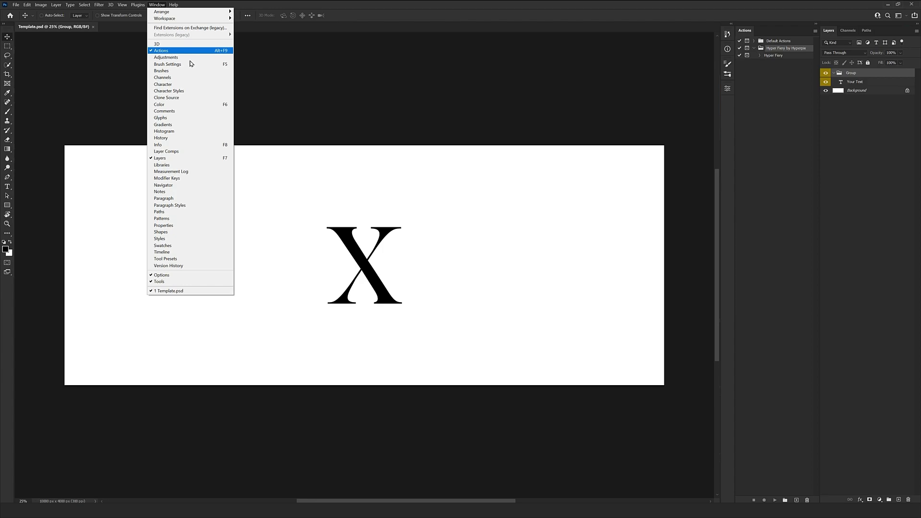
{"action": "left_click", "coordinate": [786, 351]}
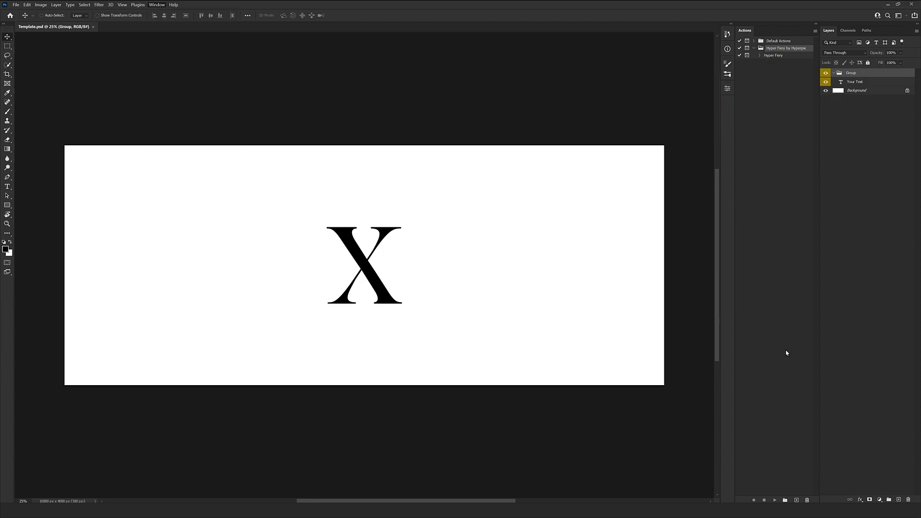
{"action": "left_click", "coordinate": [774, 56]}
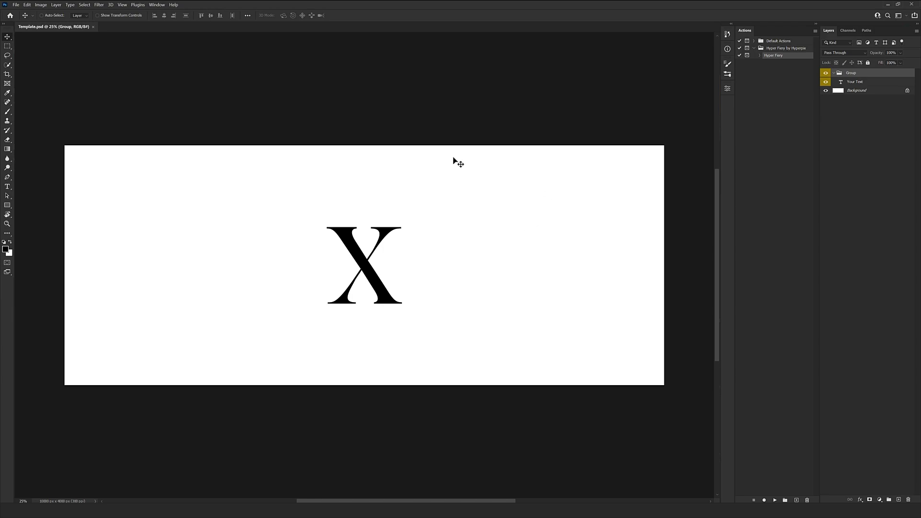
- Look through the presets in the Hyper Fiery Brush group with the Brush tool active
{"action": "left_click", "coordinate": [11, 113]}
{"action": "right_click", "coordinate": [290, 217]}
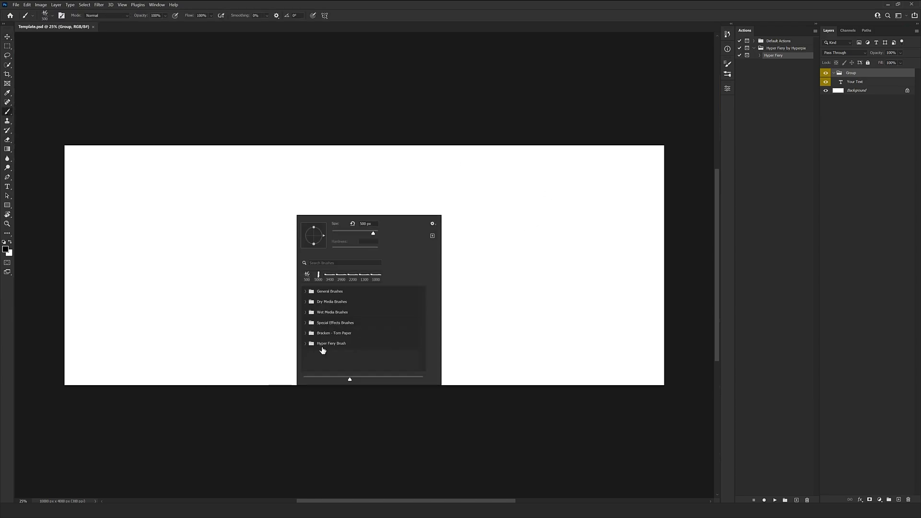
{"action": "left_click", "coordinate": [332, 343]}
{"action": "scroll", "coordinate": [360, 339], "scroll_direction": "down", "scroll_amount": 5}
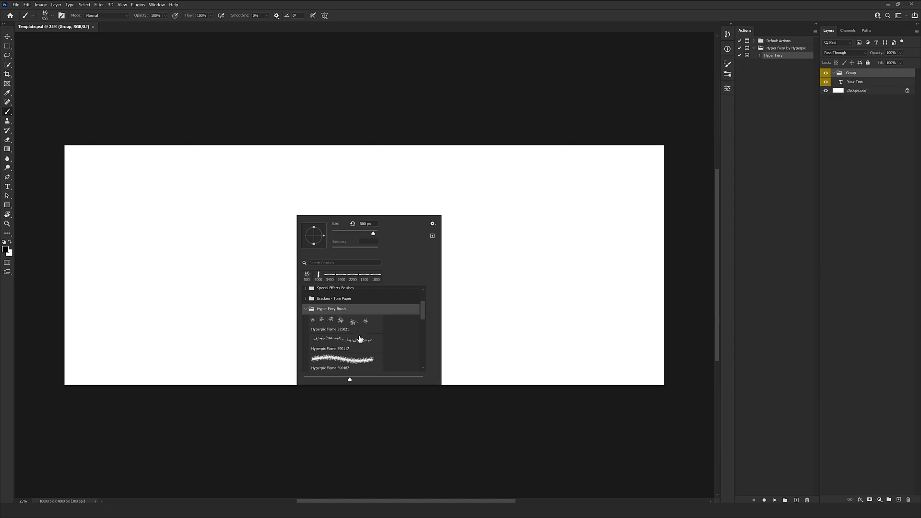
{"action": "scroll", "coordinate": [360, 339], "scroll_direction": "down", "scroll_amount": 5}
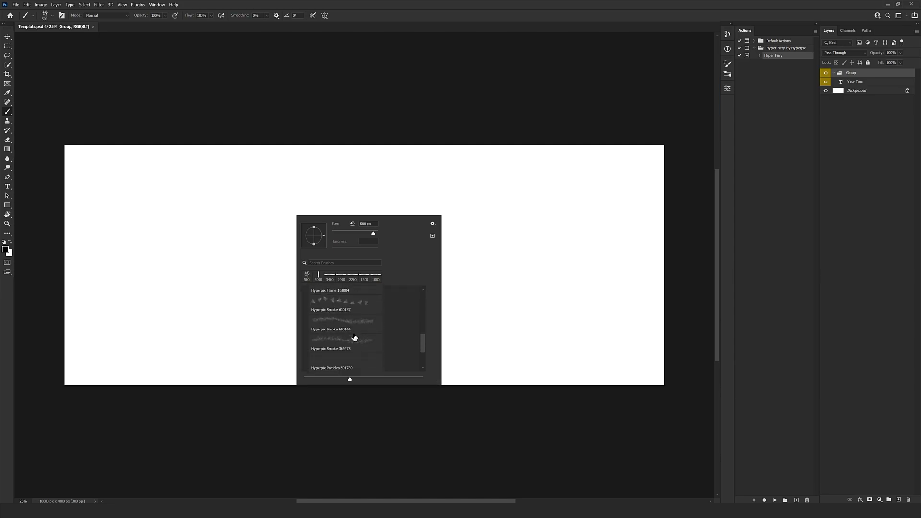
{"action": "scroll", "coordinate": [350, 336], "scroll_direction": "up", "scroll_amount": 10}
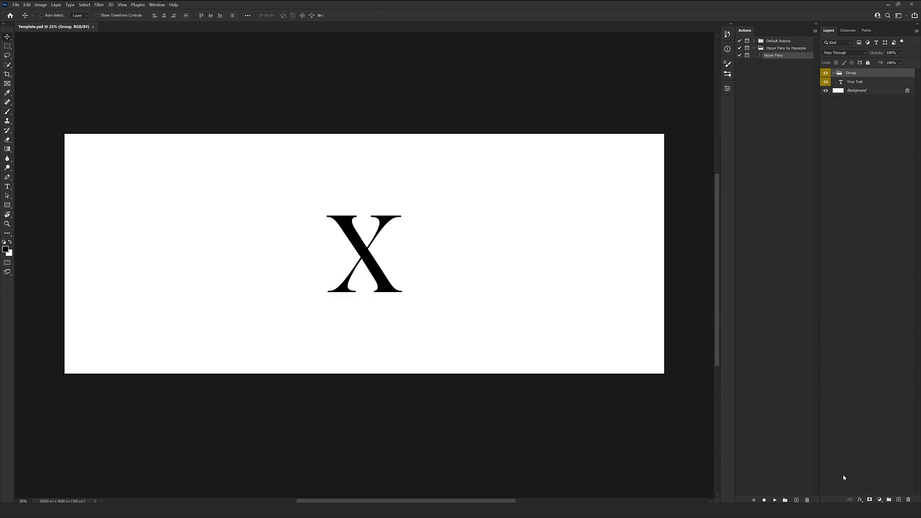
- Check the Hyper Fiery Pattern group from a new Pattern fill layer and cancel the fill
{"action": "left_click", "coordinate": [880, 500]}
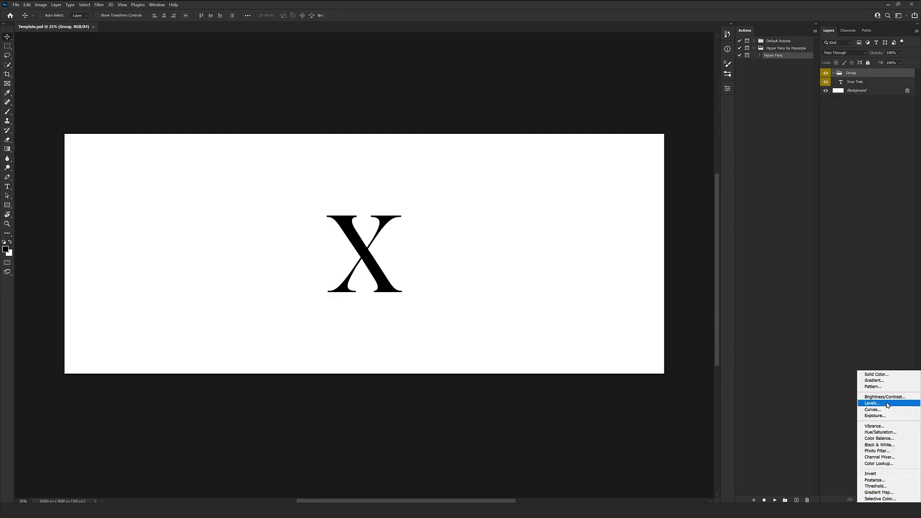
{"action": "left_click", "coordinate": [874, 386]}
{"action": "left_click", "coordinate": [416, 162]}
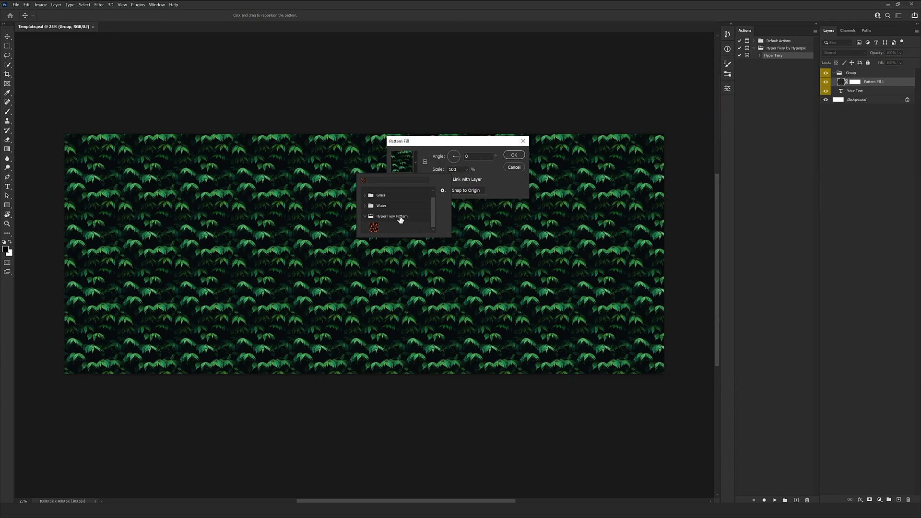
{"action": "key", "text": "Escape"}
{"action": "key", "text": "Escape"}
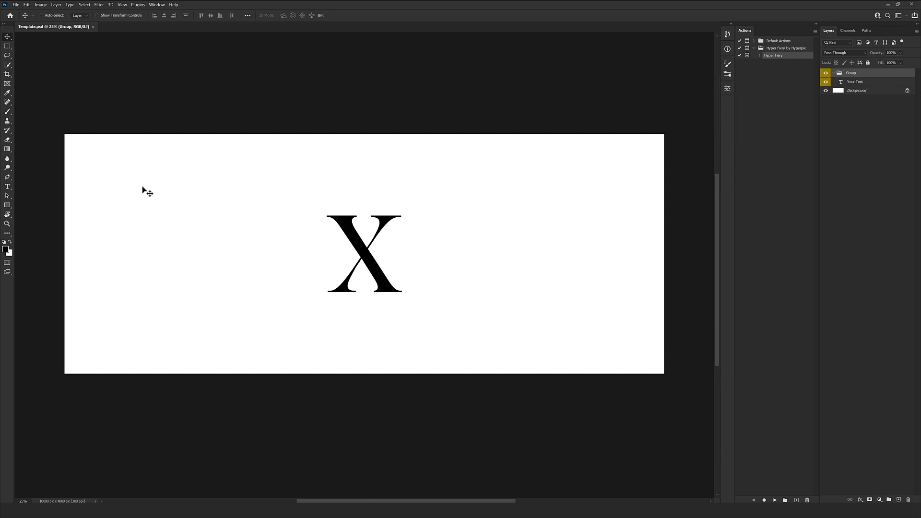
- Replace the letter on the Your Text layer with "FIRE" and commit the text
{"action": "left_click", "coordinate": [9, 114]}
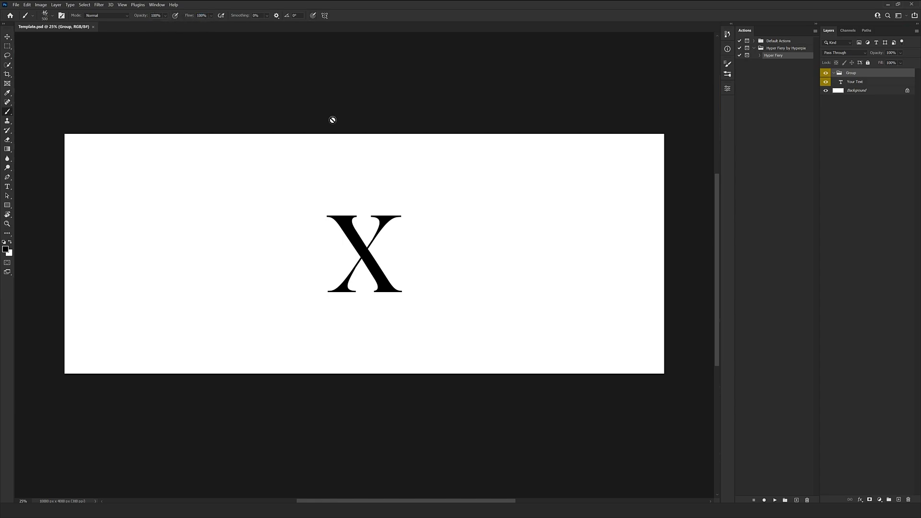
{"action": "left_click", "coordinate": [7, 37]}
{"action": "left_click", "coordinate": [855, 84]}
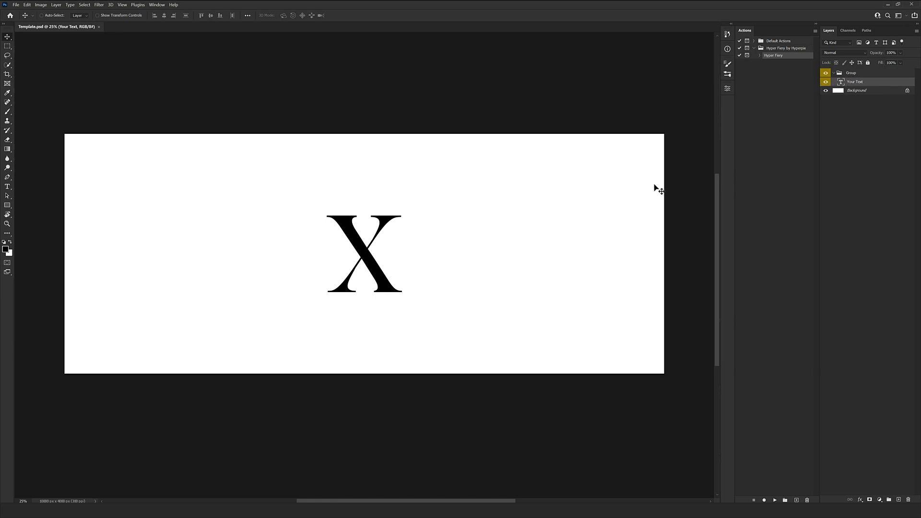
{"action": "key", "text": "ctrl+1"}
{"action": "scroll", "coordinate": [630, 165], "scroll_direction": "up", "scroll_amount": 1}
{"action": "double_click", "coordinate": [841, 82]}
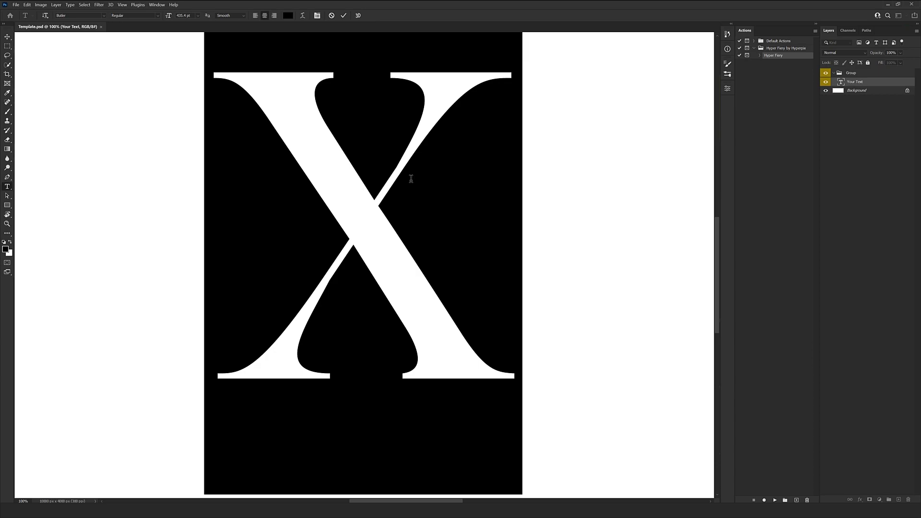
{"action": "type", "text": "FIRE"}
{"action": "key", "text": "ctrl+Return"}
- Run the Hyper Fiery action on the FIRE text and close its completion message
{"action": "key", "text": "v"}
{"action": "key", "text": "ctrl+minus"}
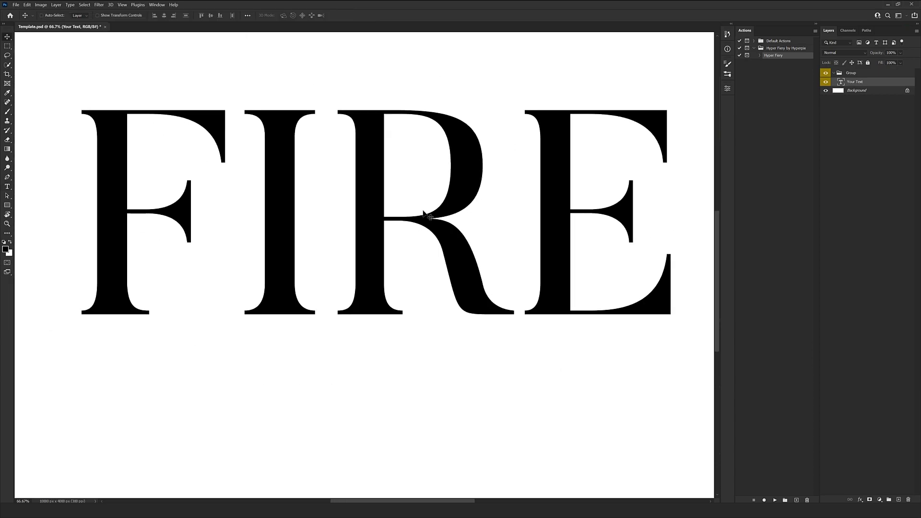
{"action": "left_click_drag", "start_coordinate": [425, 212], "coordinate": [380, 219]}
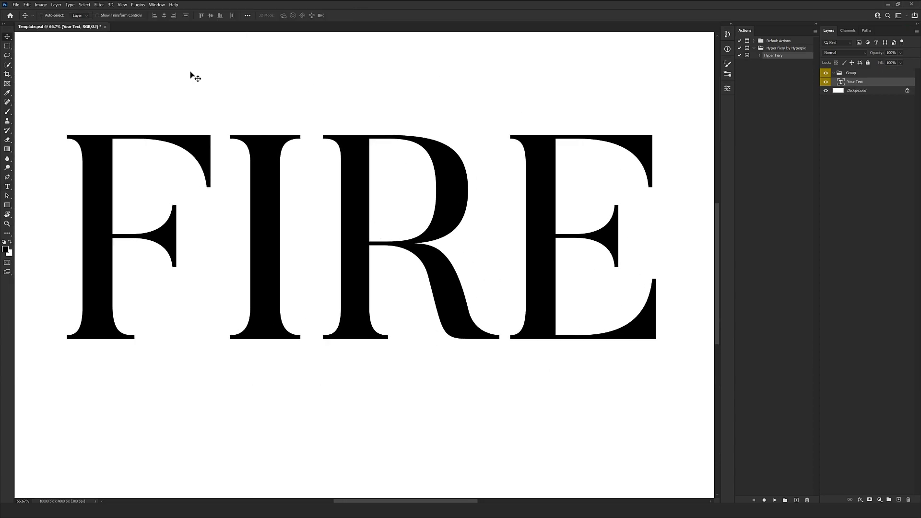
{"action": "key", "text": "ctrl+minus"}
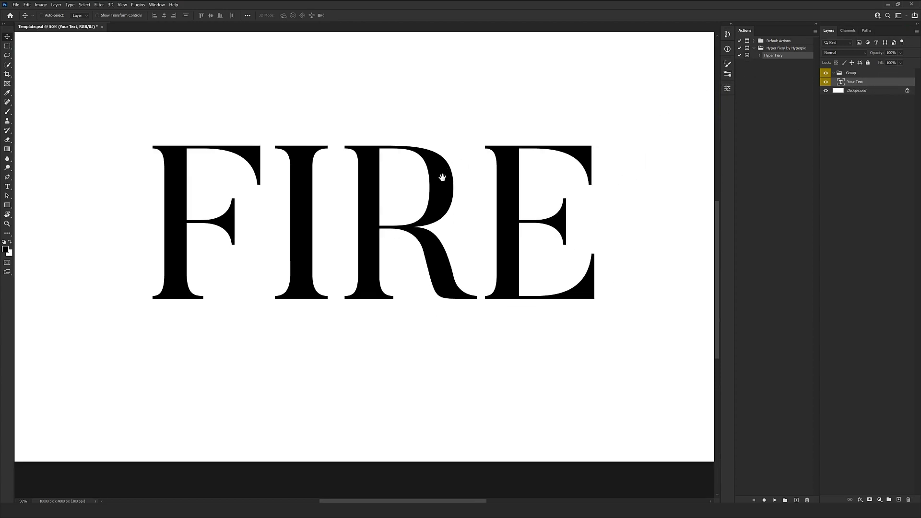
{"action": "left_click_drag", "start_coordinate": [446, 169], "coordinate": [435, 197]}
{"action": "left_click_drag", "start_coordinate": [555, 152], "coordinate": [553, 159]}
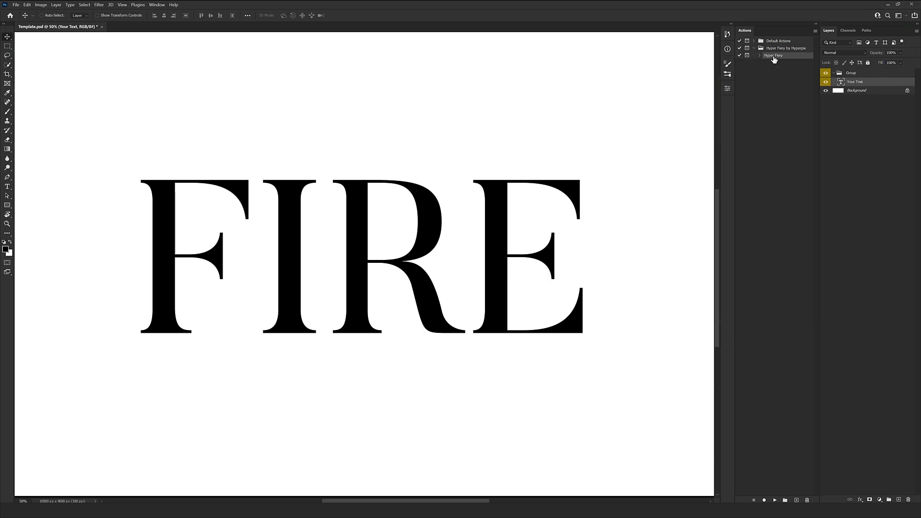
{"action": "left_click", "coordinate": [761, 56]}
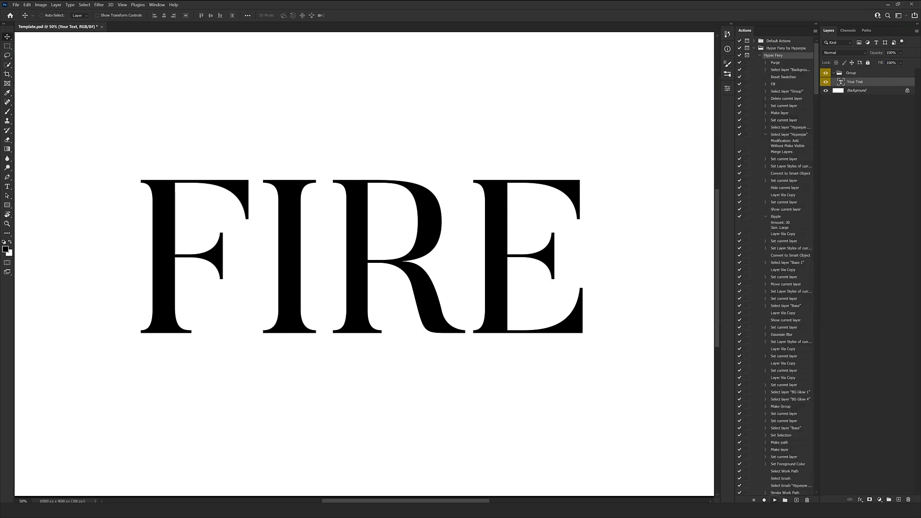
{"action": "left_click", "coordinate": [775, 500]}
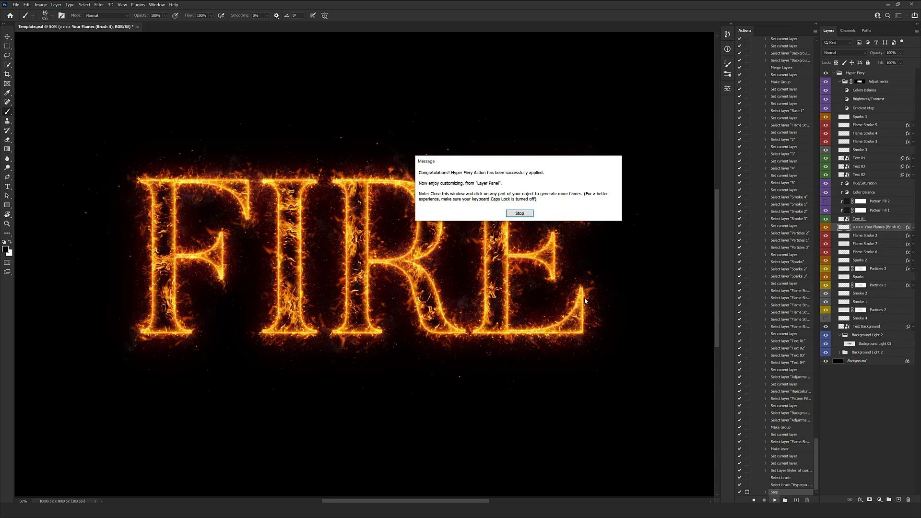
{"action": "left_click_drag", "start_coordinate": [510, 158], "coordinate": [393, 249]}
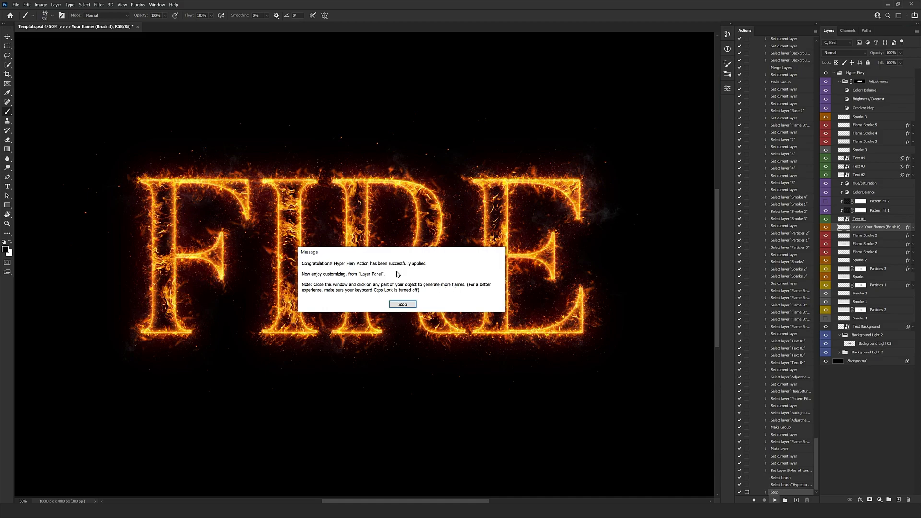
{"action": "left_click", "coordinate": [402, 304]}
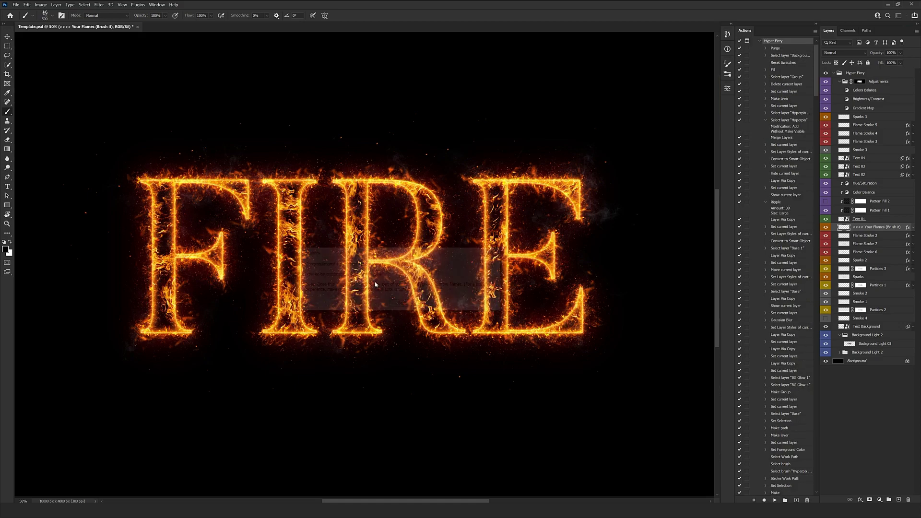
- Stamp extra flames above the upper-right corner of the letter E on the "Your Flames (Brush It)" layer
{"action": "scroll", "coordinate": [377, 243], "scroll_direction": "up", "scroll_amount": 2}
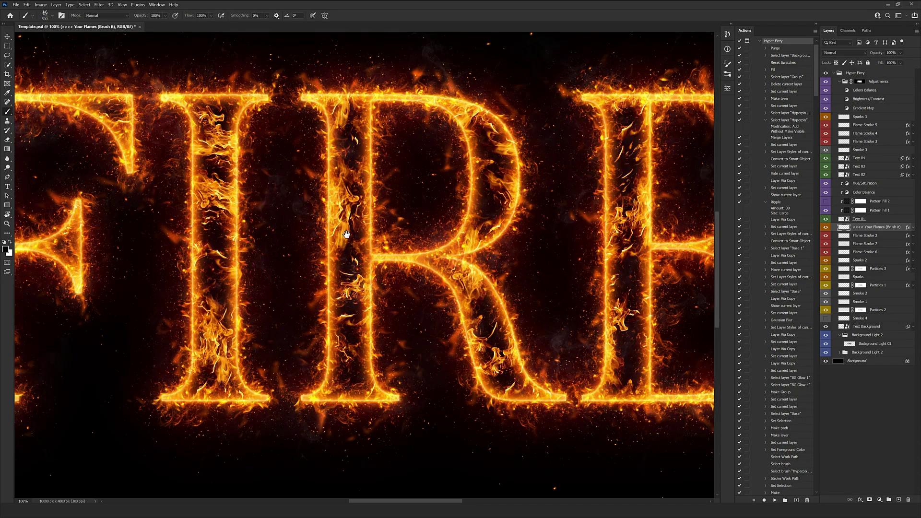
{"action": "left_click_drag", "start_coordinate": [348, 235], "coordinate": [172, 310]}
{"action": "left_click_drag", "start_coordinate": [285, 300], "coordinate": [390, 300]}
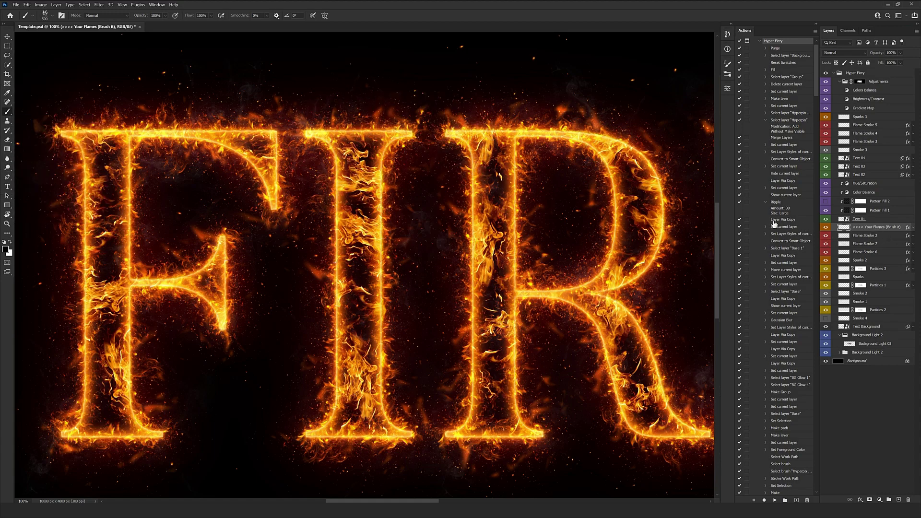
{"action": "left_click_drag", "start_coordinate": [421, 210], "coordinate": [442, 247]}
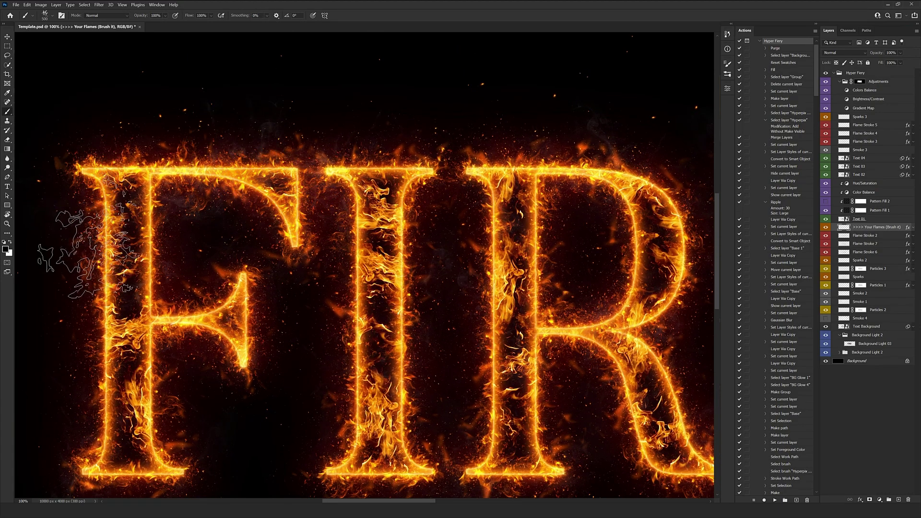
{"action": "left_click_drag", "start_coordinate": [251, 226], "coordinate": [72, 232]}
{"action": "left_click_drag", "start_coordinate": [672, 230], "coordinate": [338, 240]}
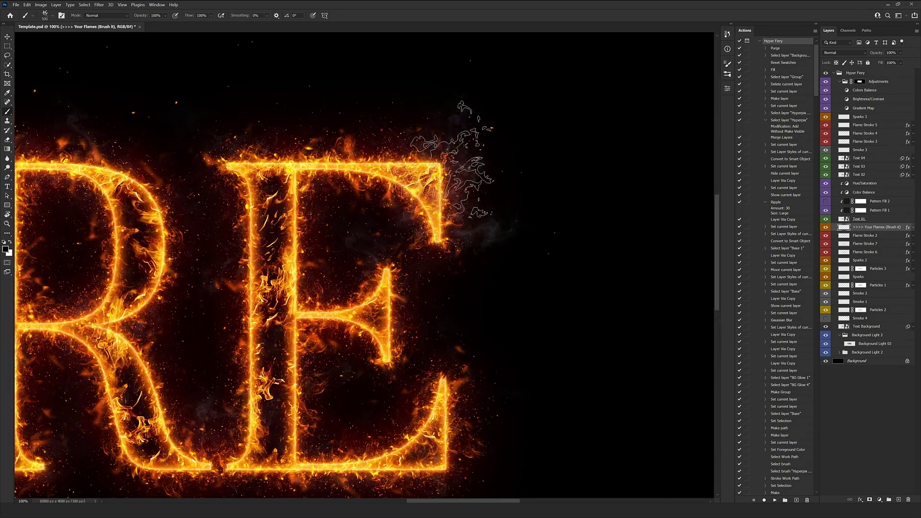
{"action": "left_click", "coordinate": [426, 140]}
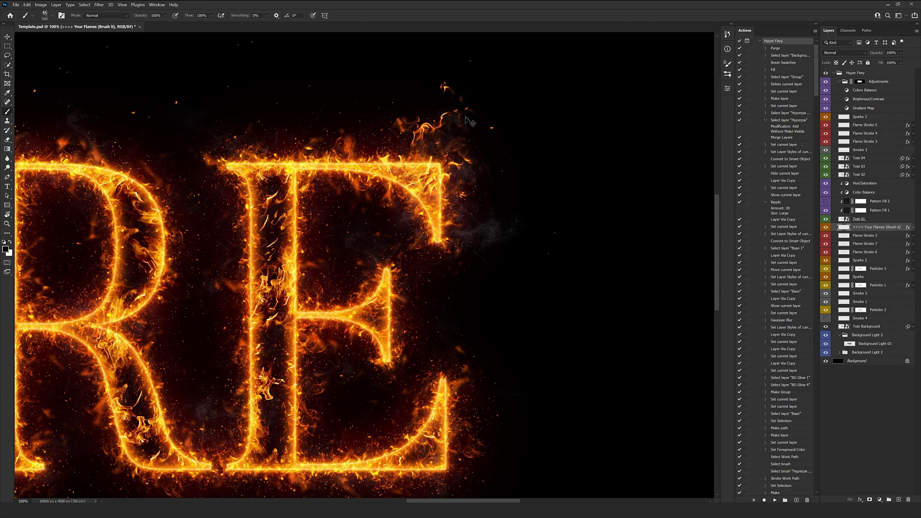
- Undo the last flame stamp and stamp new flames beside the E's lower-right tip, above its upper-left corner and beside the R's bowl
{"action": "key", "text": "ctrl+z"}
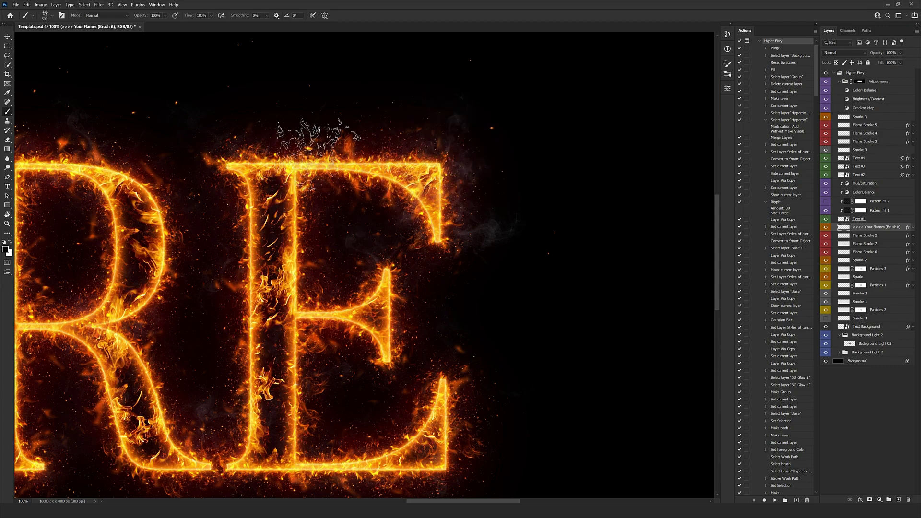
{"action": "left_click_drag", "start_coordinate": [462, 262], "coordinate": [557, 129]}
{"action": "left_click", "coordinate": [568, 283]}
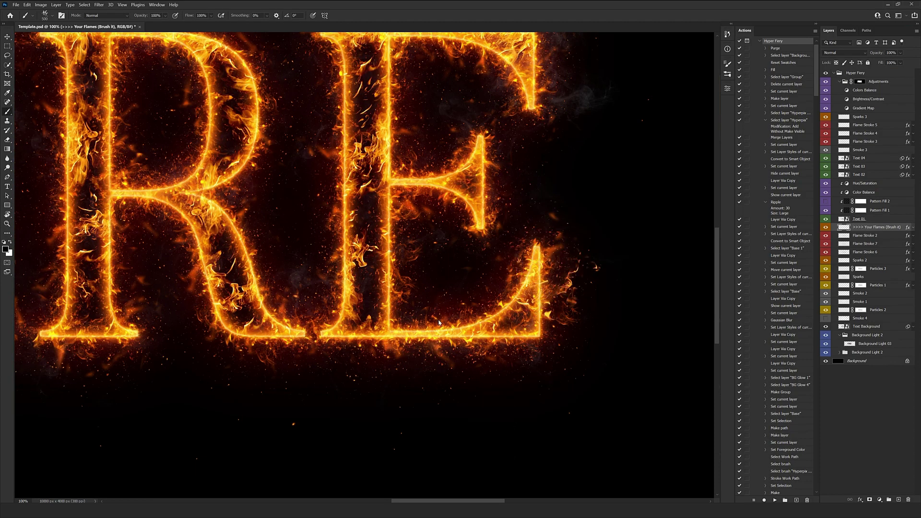
{"action": "left_click_drag", "start_coordinate": [407, 202], "coordinate": [436, 318]}
{"action": "left_click", "coordinate": [413, 120]}
{"action": "left_click_drag", "start_coordinate": [257, 259], "coordinate": [346, 235]}
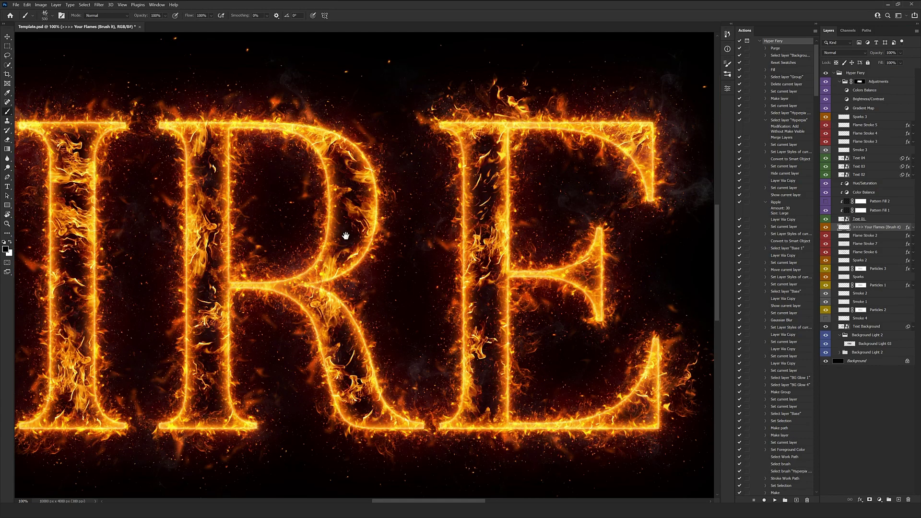
{"action": "scroll", "coordinate": [246, 267], "scroll_direction": "left", "scroll_amount": 3}
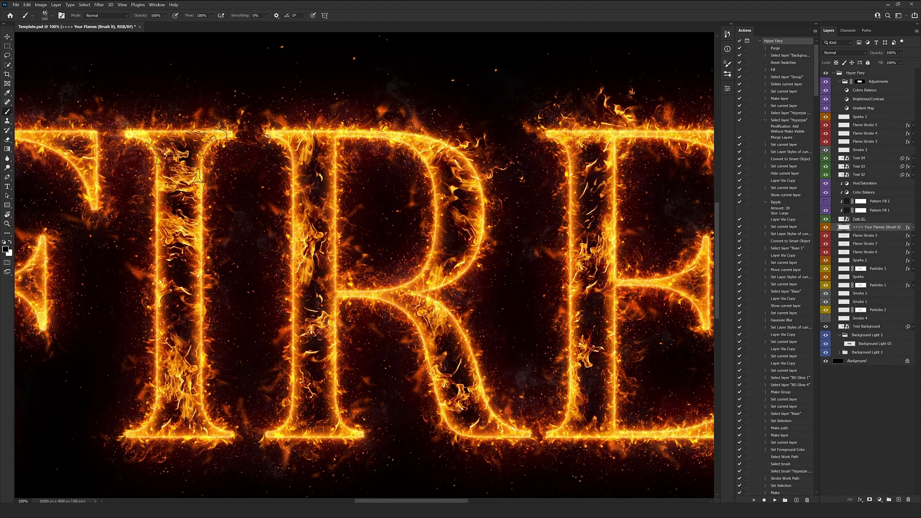
{"action": "scroll", "coordinate": [158, 158], "scroll_direction": "left", "scroll_amount": 5}
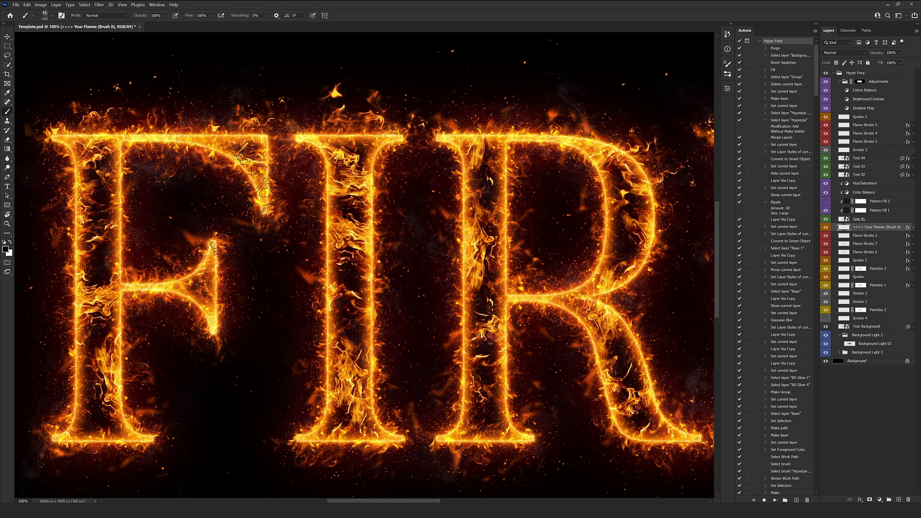
- Try stamping flames at the tip of the F's middle arm
{"action": "left_click", "coordinate": [208, 274]}
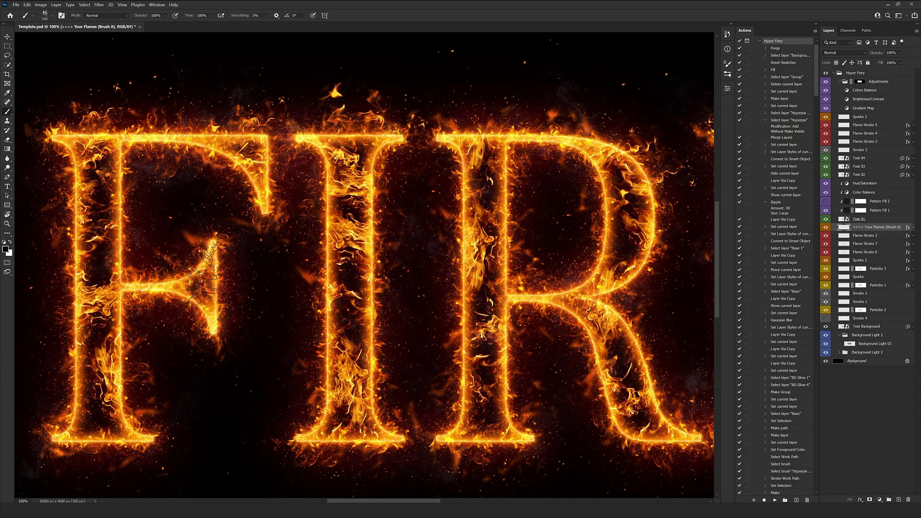
{"action": "key", "text": "ctrl+z"}
{"action": "left_click", "coordinate": [221, 275]}
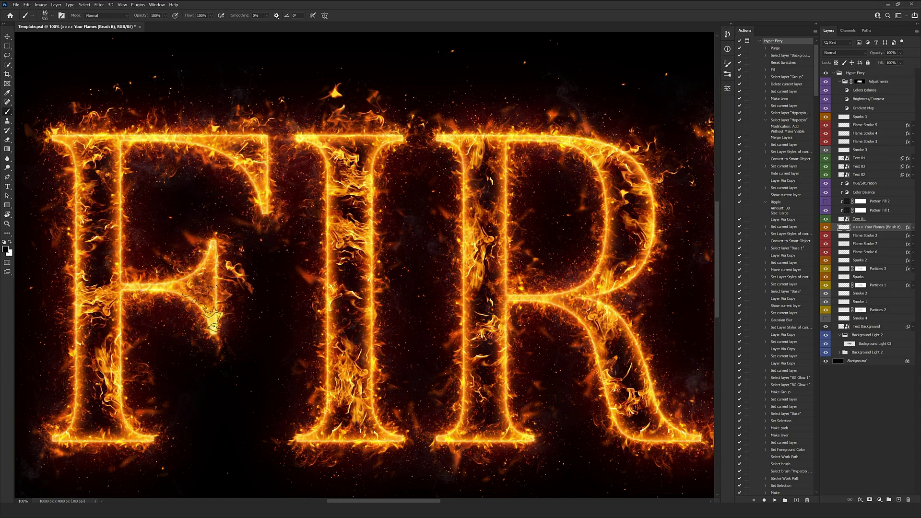
{"action": "left_click", "coordinate": [216, 277]}
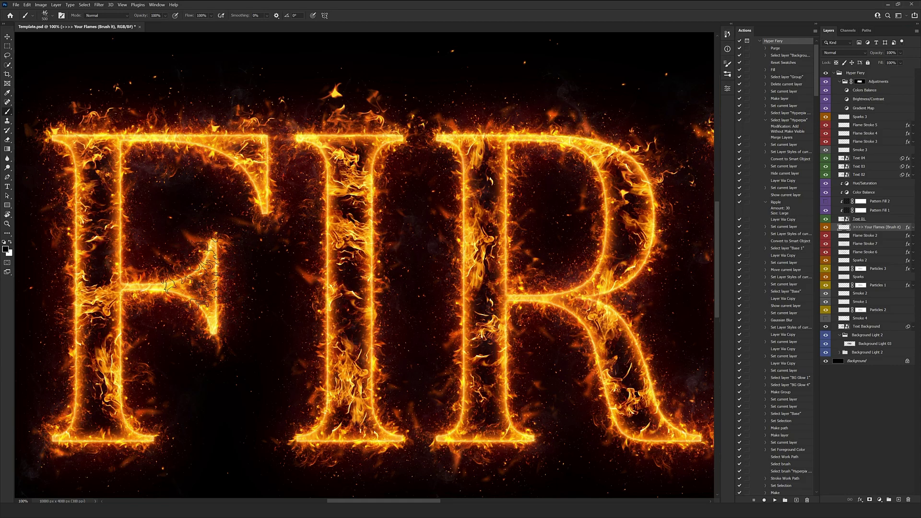
- Try stamping more flames around the letter R and undo the stamp
{"action": "left_click_drag", "start_coordinate": [618, 439], "coordinate": [451, 439]}
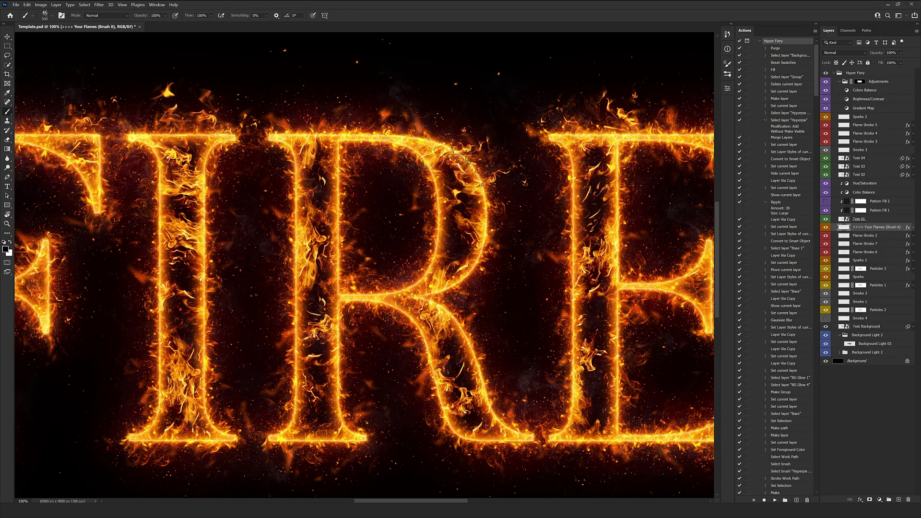
{"action": "left_click", "coordinate": [314, 108]}
{"action": "mouse_move", "coordinate": [375, 319]}
{"action": "left_mouse_down"}
{"action": "mouse_move", "coordinate": [420, 292]}
{"action": "mouse_move", "coordinate": [388, 284]}
{"action": "mouse_move", "coordinate": [307, 288]}
{"action": "left_mouse_up"}
{"action": "key", "text": "ctrl+z"}
{"action": "left_click_drag", "start_coordinate": [399, 288], "coordinate": [431, 287]}
{"action": "mouse_move", "coordinate": [563, 337]}
{"action": "left_mouse_down"}
{"action": "mouse_move", "coordinate": [493, 329]}
{"action": "mouse_move", "coordinate": [456, 374]}
{"action": "left_mouse_up"}
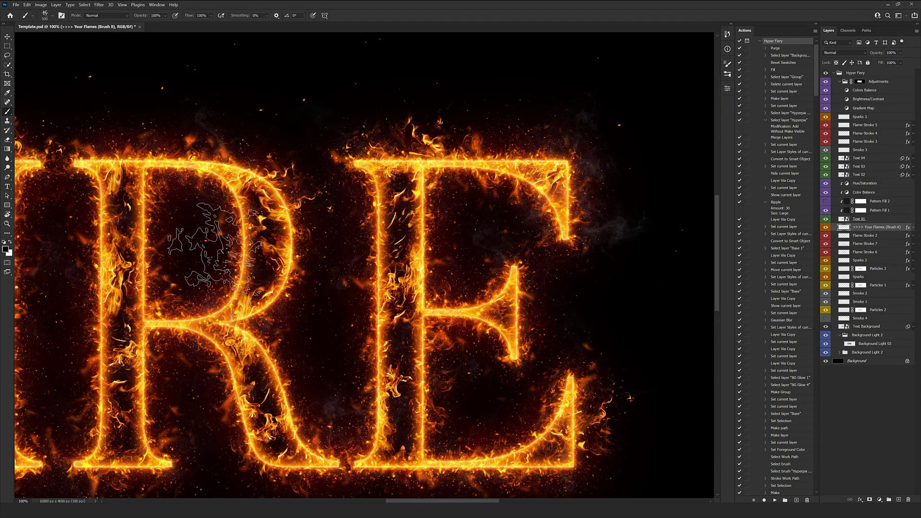
- Switch to the Move tool and compare the text with the lower Background Light 2 group hidden and shown
{"action": "left_click", "coordinate": [7, 37]}
{"action": "left_click_drag", "start_coordinate": [411, 251], "coordinate": [543, 197]}
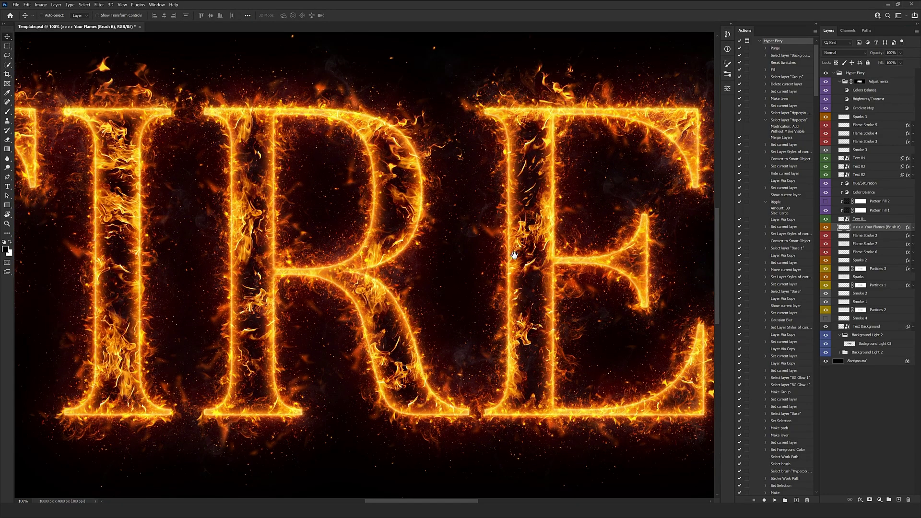
{"action": "left_click_drag", "start_coordinate": [515, 256], "coordinate": [381, 235]}
{"action": "left_click", "coordinate": [871, 353]}
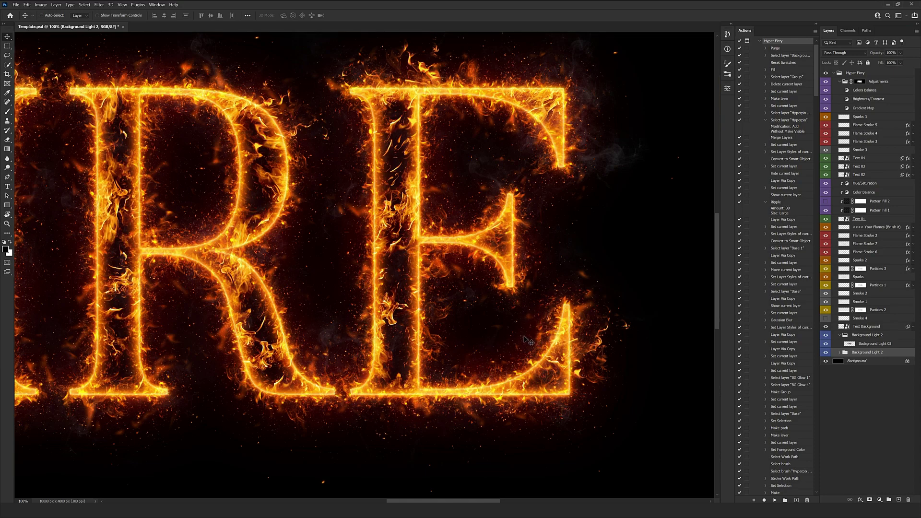
{"action": "left_click", "coordinate": [826, 353]}
{"action": "left_click", "coordinate": [827, 353]}
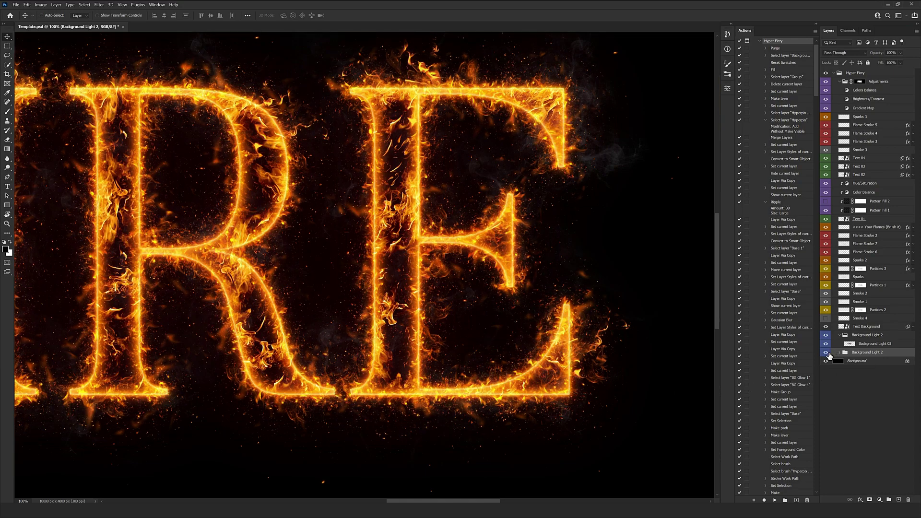
{"action": "scroll", "coordinate": [566, 380], "scroll_direction": "up", "scroll_amount": 1}
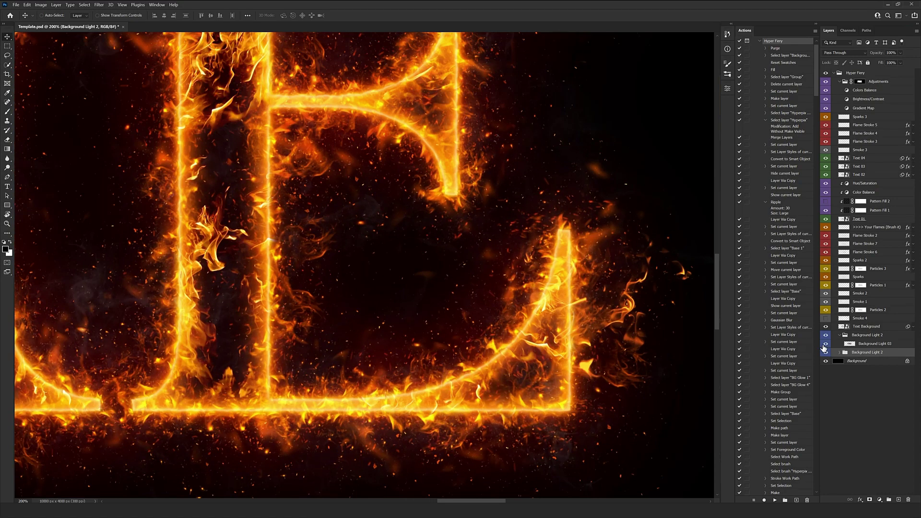
- Set the opacity of the Background Light 2 group containing Background Light 03 to 50%
{"action": "left_click", "coordinate": [852, 336]}
{"action": "scroll", "coordinate": [492, 257], "scroll_direction": "down", "scroll_amount": 1}
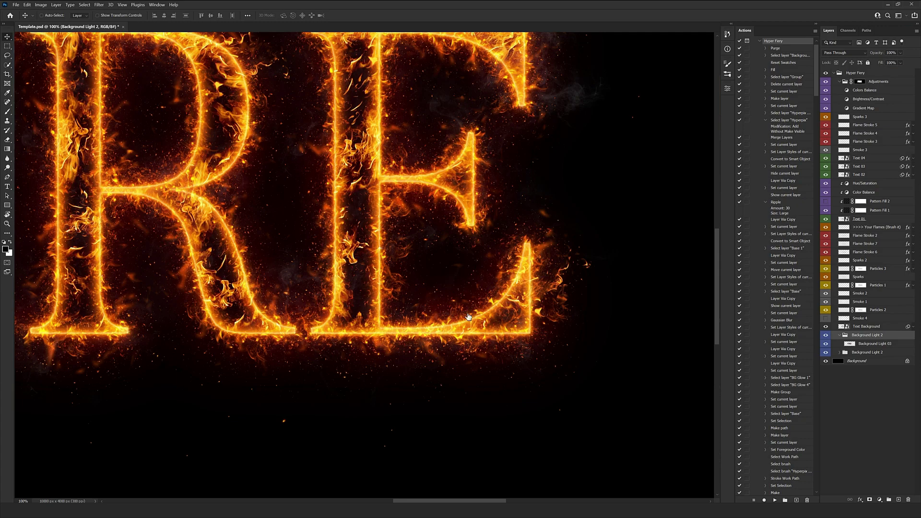
{"action": "left_click_drag", "start_coordinate": [451, 285], "coordinate": [640, 368]}
{"action": "key", "text": "ctrl+minus"}
{"action": "key", "text": "5"}
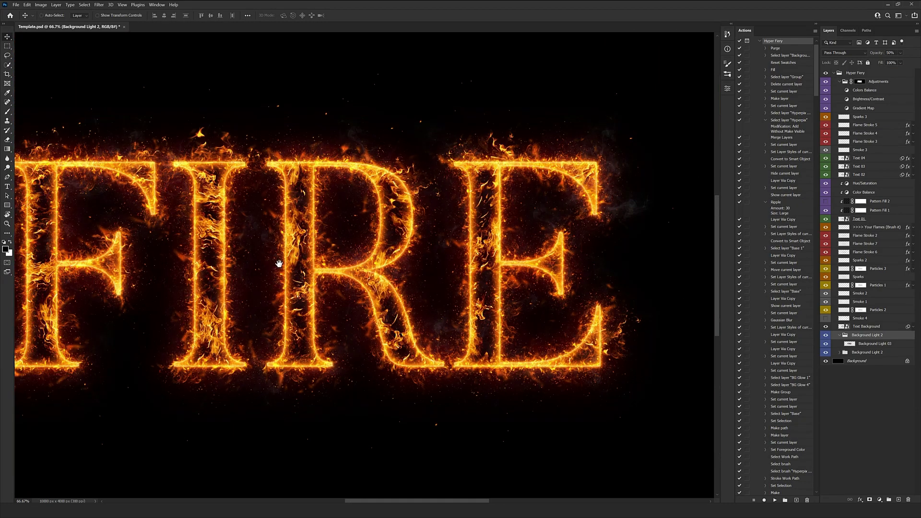
{"action": "left_click_drag", "start_coordinate": [279, 264], "coordinate": [323, 260]}
- Show the Smoke 4 layer and compare the text with and without it around the letter E
{"action": "left_click", "coordinate": [880, 319]}
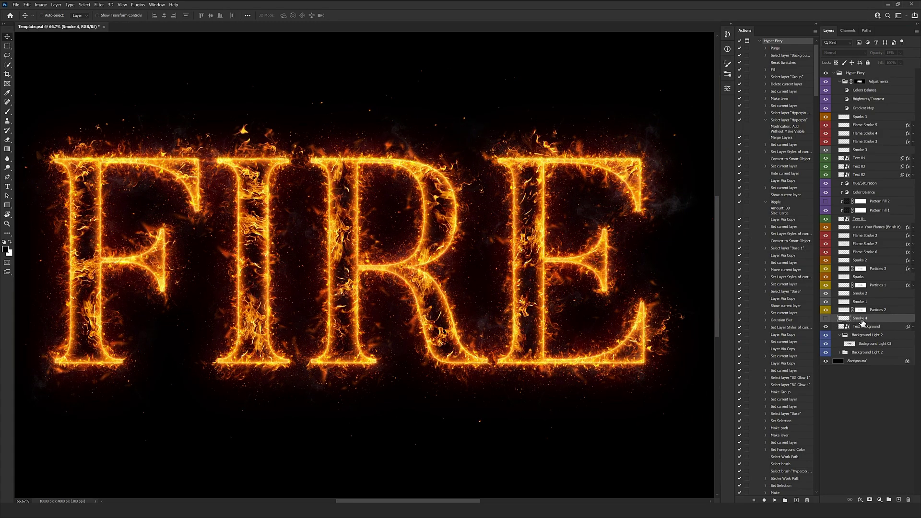
{"action": "left_click", "coordinate": [825, 318]}
{"action": "left_click_drag", "start_coordinate": [514, 173], "coordinate": [327, 202]}
{"action": "key", "text": "ctrl+plus"}
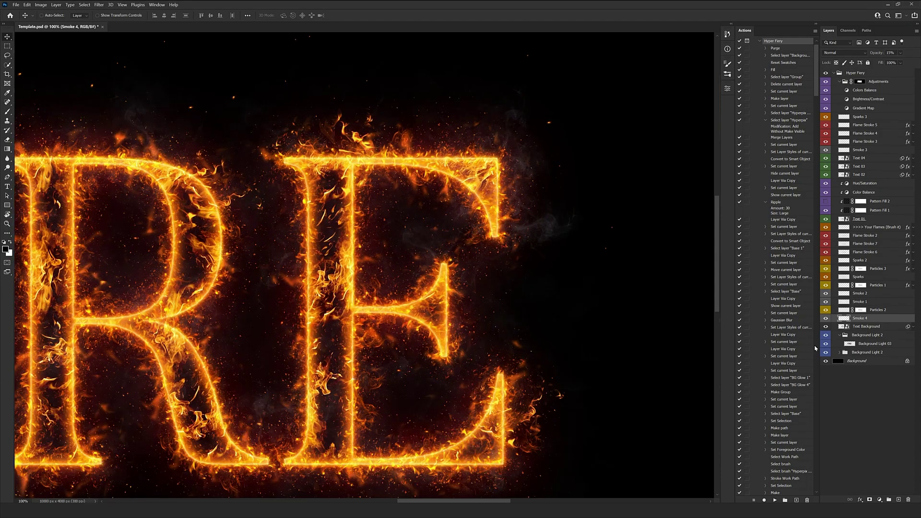
{"action": "left_click", "coordinate": [826, 319]}
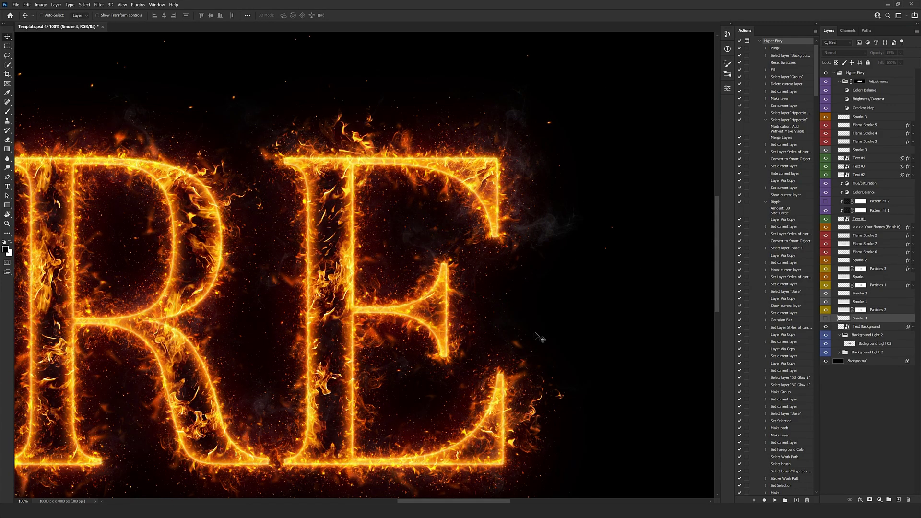
{"action": "left_click", "coordinate": [826, 319]}
- Set the Smoke 4 layer's opacity to 35%, inspect the smoke around the letters and hide the layer again
{"action": "left_click_drag", "start_coordinate": [228, 302], "coordinate": [294, 285]}
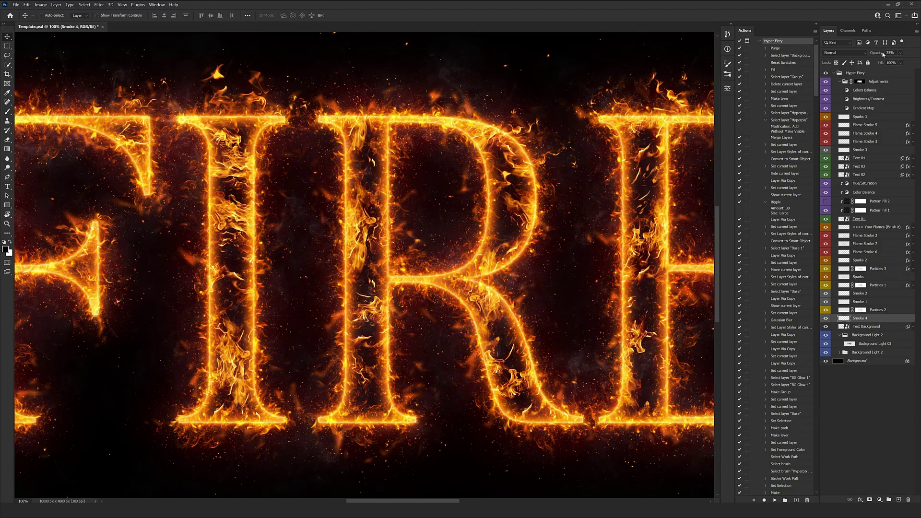
{"action": "left_click_drag", "start_coordinate": [341, 210], "coordinate": [656, 254]}
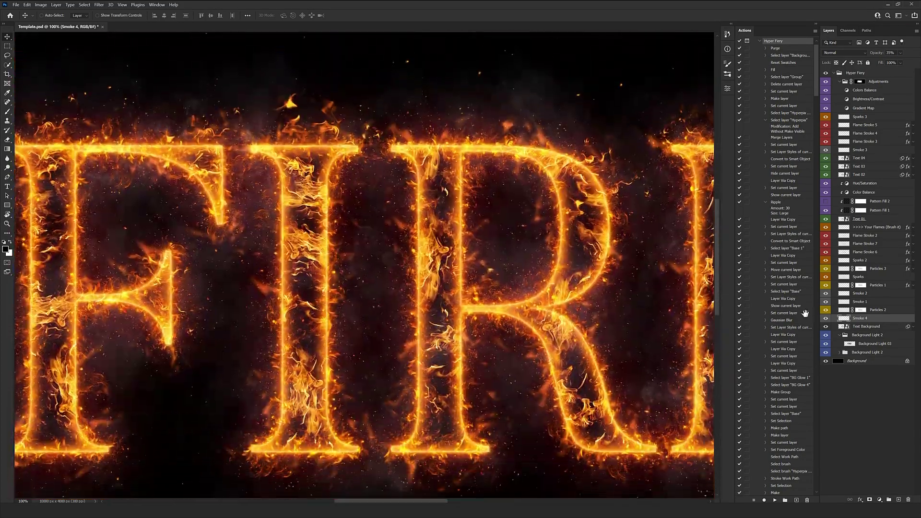
{"action": "left_click", "coordinate": [826, 319]}
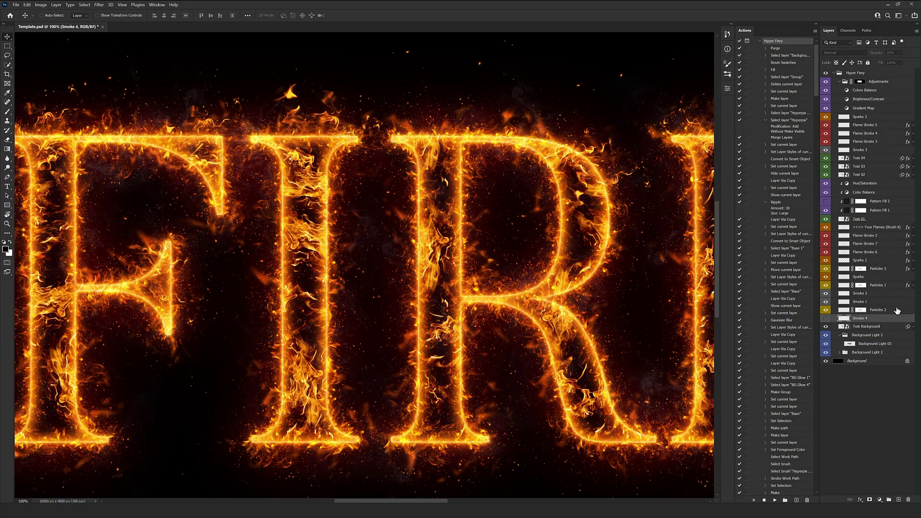
- Try the Smoke 1 layer at 64% opacity and settle on 15%
{"action": "left_click", "coordinate": [896, 302]}
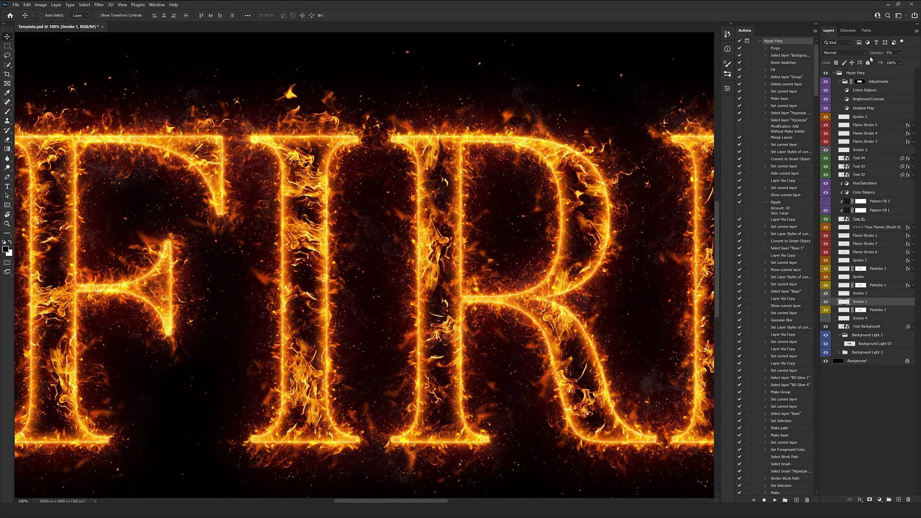
{"action": "left_click_drag", "start_coordinate": [878, 54], "coordinate": [902, 59]}
{"action": "left_click_drag", "start_coordinate": [589, 126], "coordinate": [335, 103]}
{"action": "left_click_drag", "start_coordinate": [394, 283], "coordinate": [571, 283]}
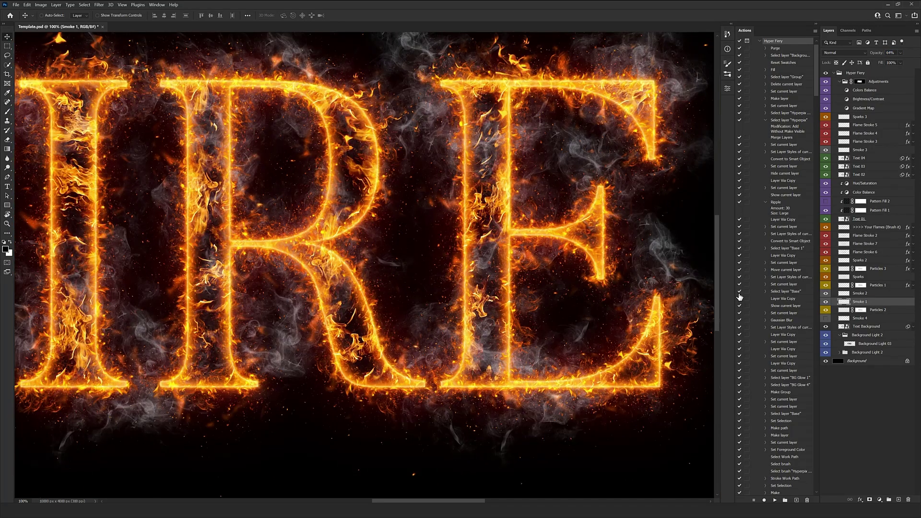
{"action": "key", "text": "ctrl+minus"}
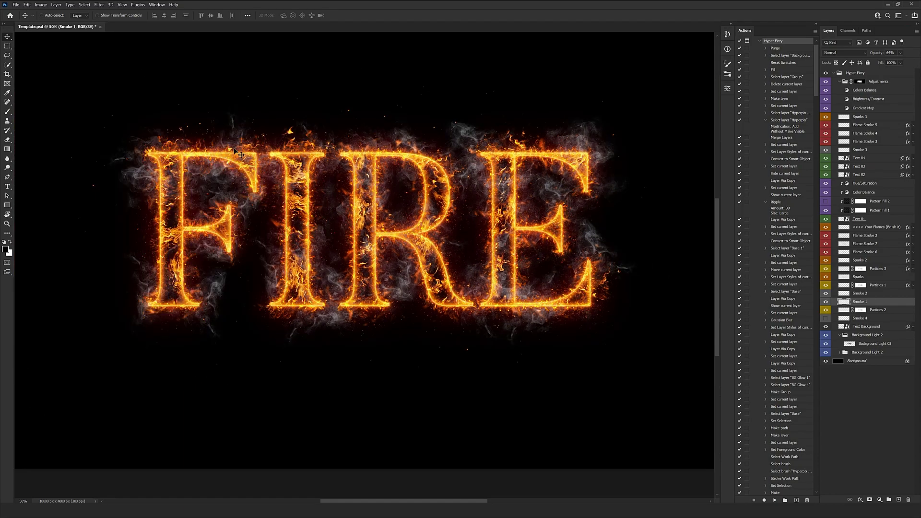
{"action": "scroll", "coordinate": [523, 142], "scroll_direction": "up", "scroll_amount": 1}
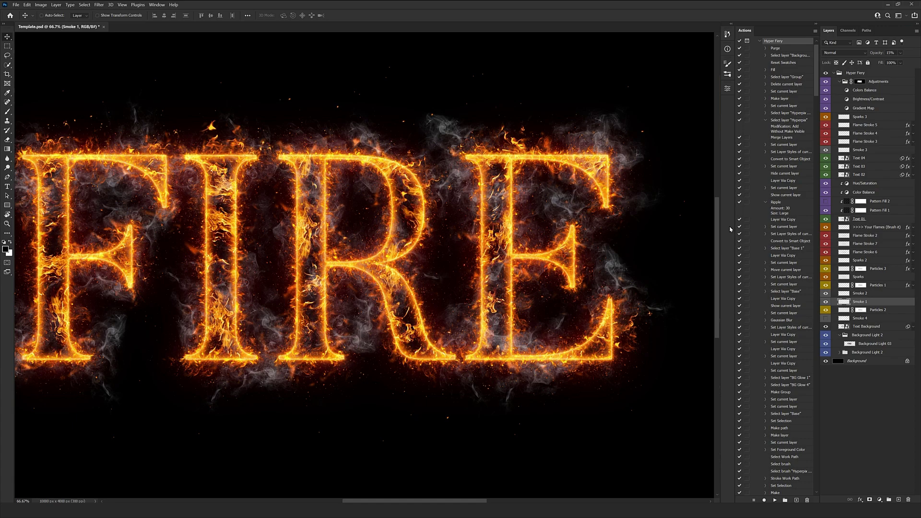
{"action": "left_click_drag", "start_coordinate": [291, 232], "coordinate": [375, 232]}
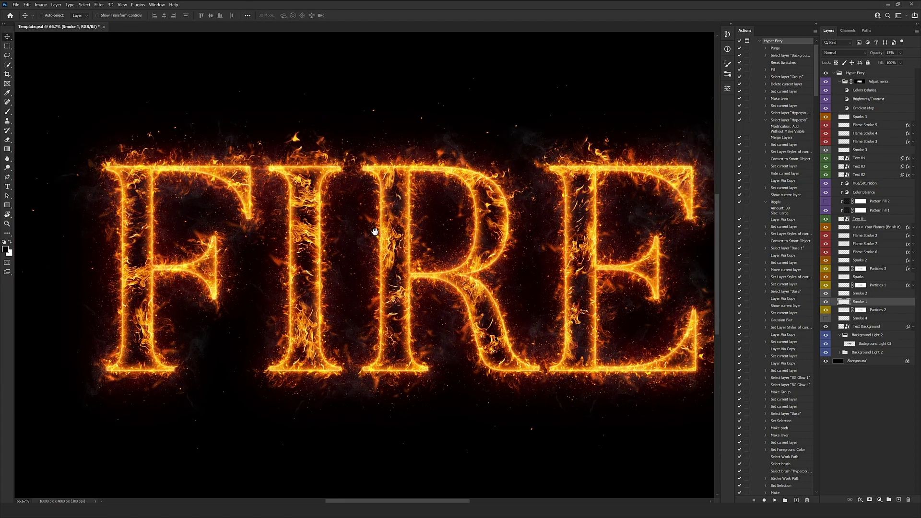
- Compare the text with the Particles 1 layer hidden and shown, up close between the R and E
{"action": "left_click", "coordinate": [874, 293]}
{"action": "left_click", "coordinate": [880, 286]}
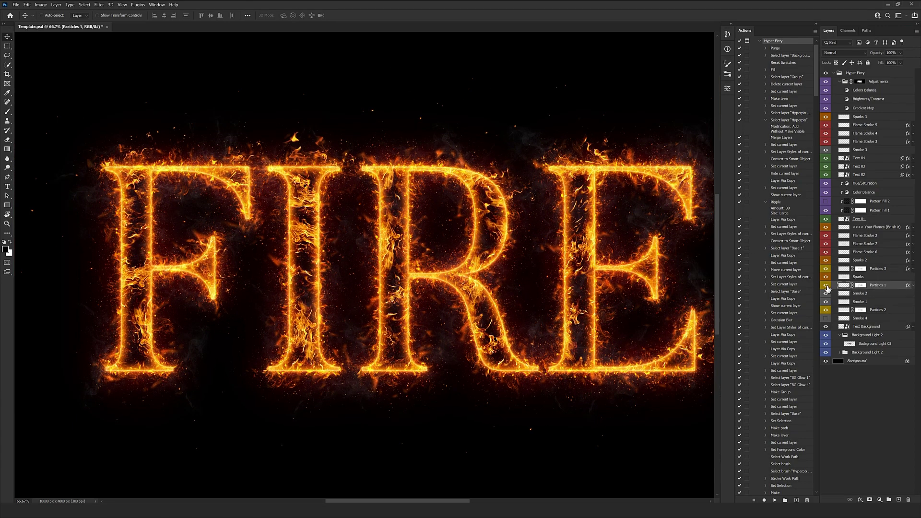
{"action": "left_click", "coordinate": [826, 286]}
{"action": "left_click", "coordinate": [826, 286]}
{"action": "scroll", "coordinate": [570, 171], "scroll_direction": "up", "scroll_amount": 2}
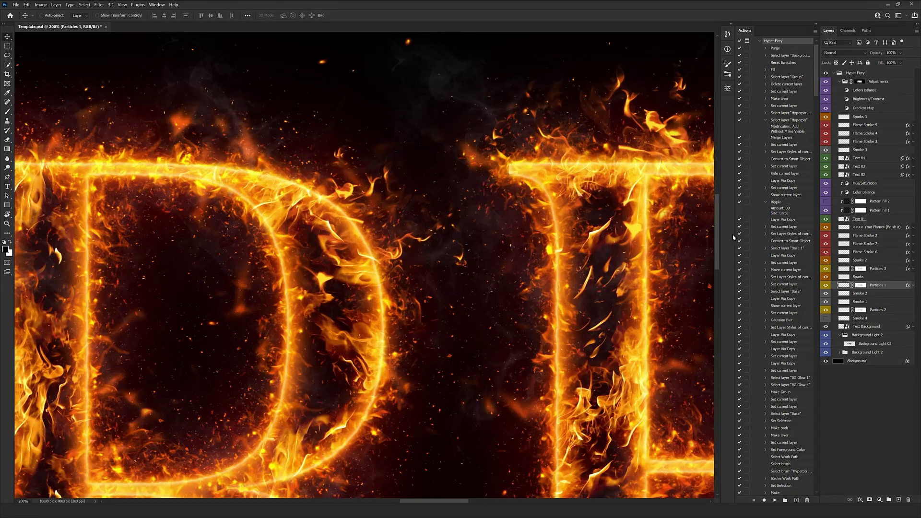
{"action": "left_click", "coordinate": [825, 286]}
{"action": "left_click", "coordinate": [826, 287]}
- Check what the Sparks layer contributes by hiding it and showing it again
{"action": "left_click", "coordinate": [835, 278]}
{"action": "left_click", "coordinate": [826, 276]}
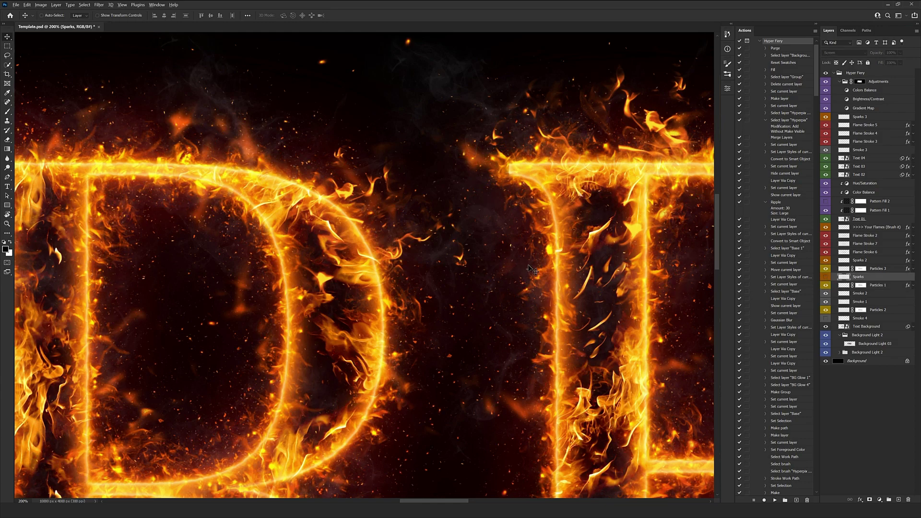
{"action": "key", "text": "ctrl+minus"}
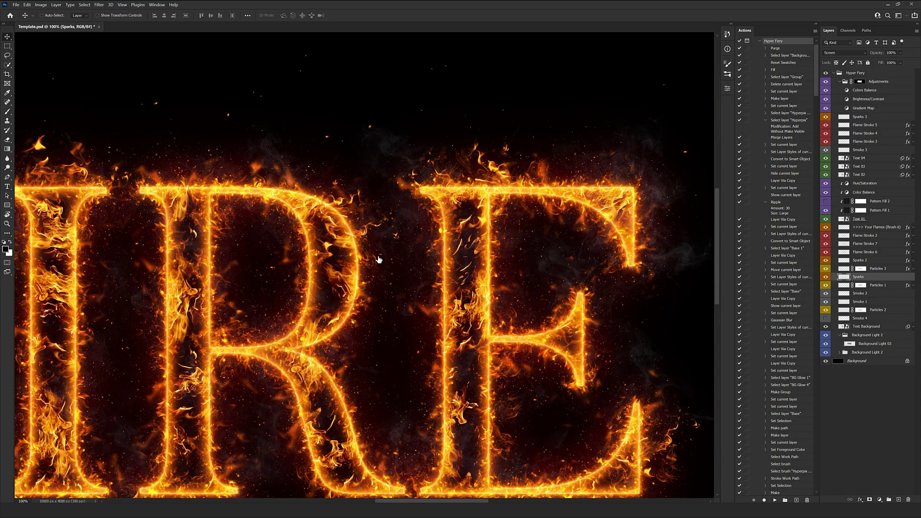
{"action": "left_click_drag", "start_coordinate": [574, 257], "coordinate": [442, 236]}
{"action": "scroll", "coordinate": [442, 237], "scroll_direction": "down", "scroll_amount": 1}
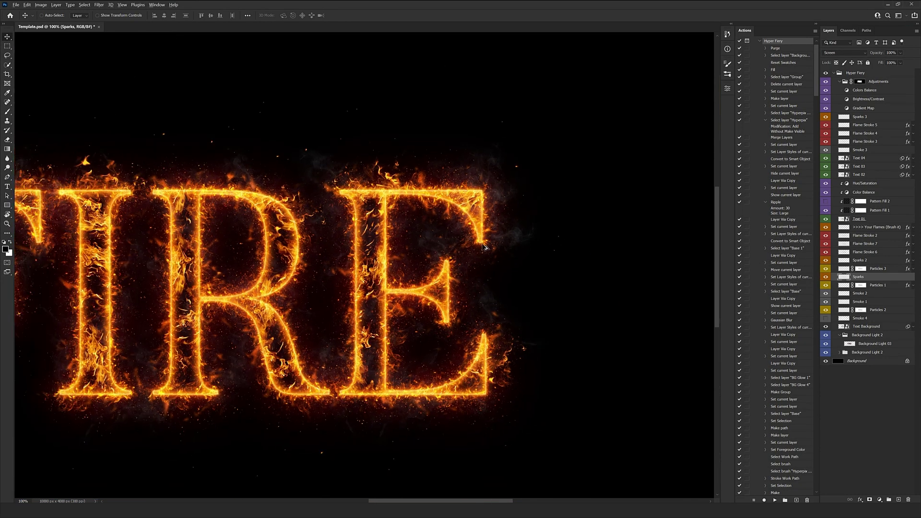
- Hide the Flame Stroke 6, Flame Stroke 7 and Flame Stroke 2 layers to inspect the R's outline without them
{"action": "left_click", "coordinate": [863, 252]}
{"action": "left_click_drag", "start_coordinate": [523, 227], "coordinate": [696, 216]}
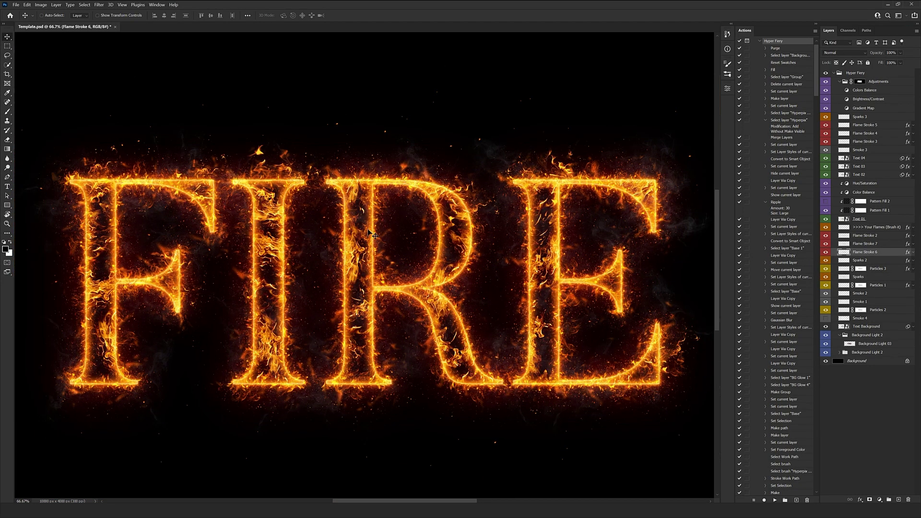
{"action": "scroll", "coordinate": [497, 237], "scroll_direction": "up", "scroll_amount": 3}
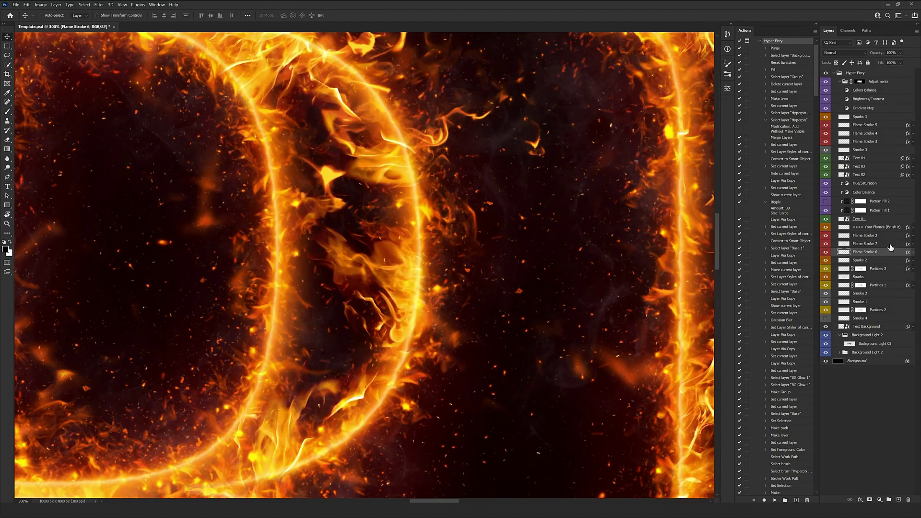
{"action": "left_click_drag", "start_coordinate": [827, 254], "coordinate": [827, 242]}
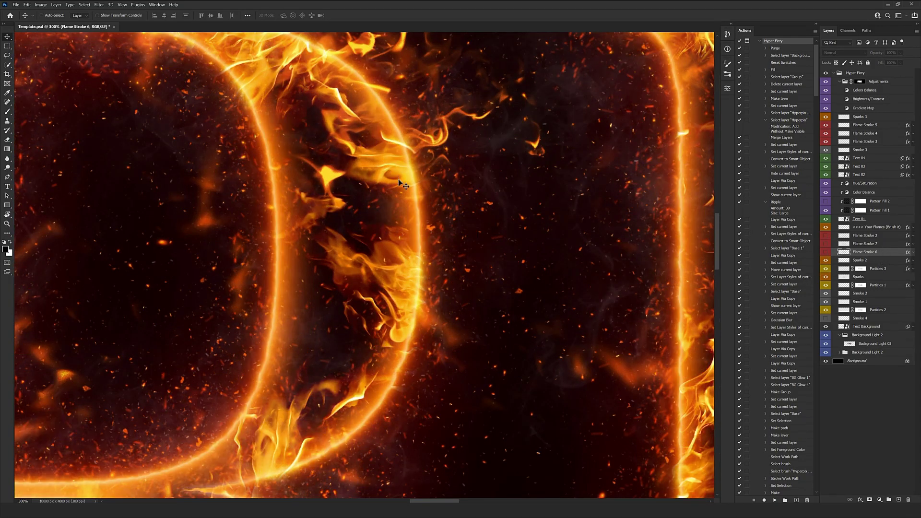
- Show the hidden Flame Stroke 6, Flame Stroke 7 and Flame Stroke 2 layers again
{"action": "scroll", "coordinate": [415, 249], "scroll_direction": "down", "scroll_amount": 8}
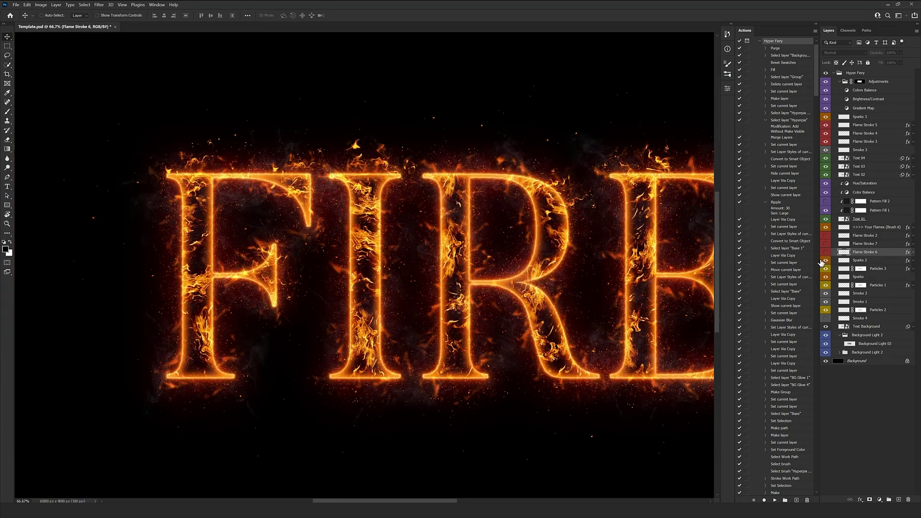
{"action": "left_click_drag", "start_coordinate": [825, 257], "coordinate": [825, 237]}
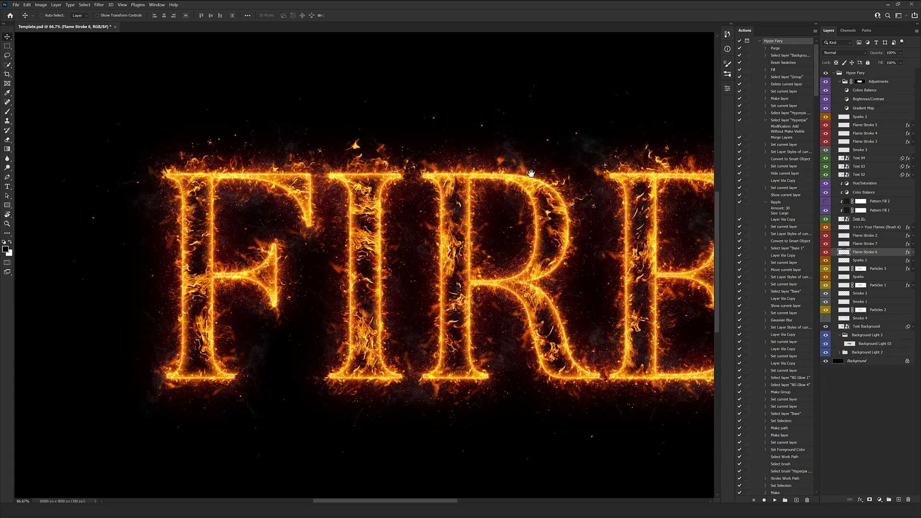
{"action": "left_click_drag", "start_coordinate": [531, 173], "coordinate": [329, 160]}
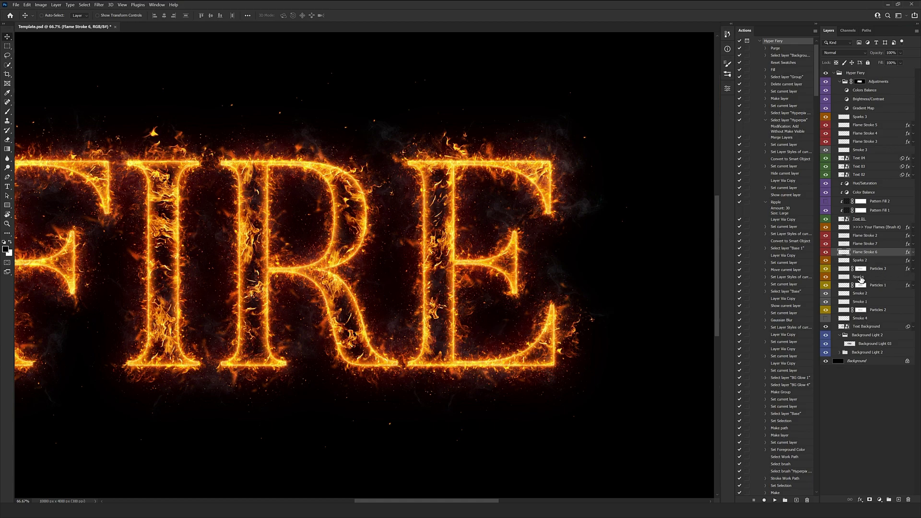
- Try repositioning the Pattern Fill 1 flame texture and scaling it to 50%, and discard the changes
{"action": "left_click", "coordinate": [869, 152]}
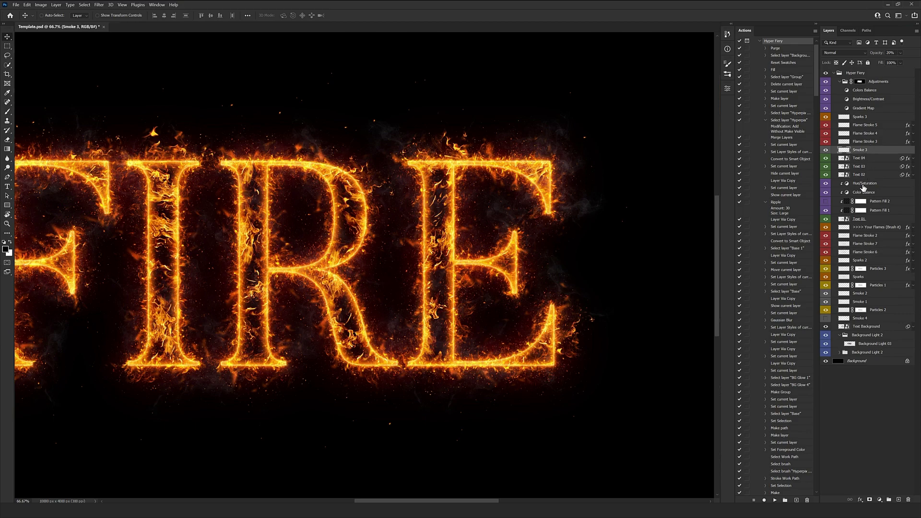
{"action": "left_click", "coordinate": [888, 211]}
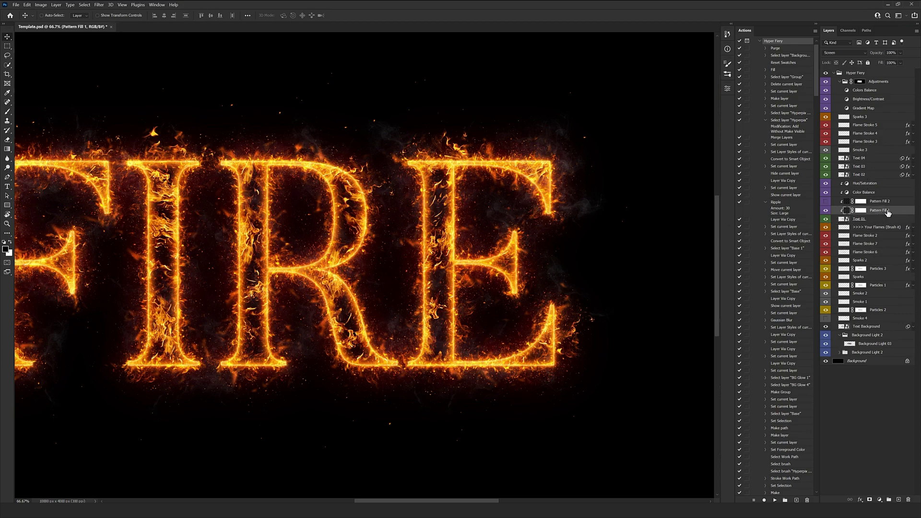
{"action": "scroll", "coordinate": [550, 277], "scroll_direction": "left", "scroll_amount": 3}
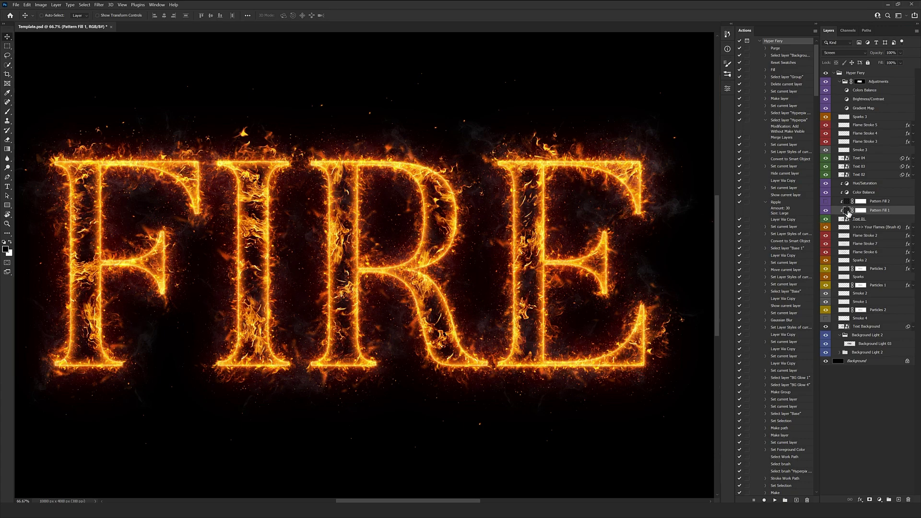
{"action": "double_click", "coordinate": [847, 211]}
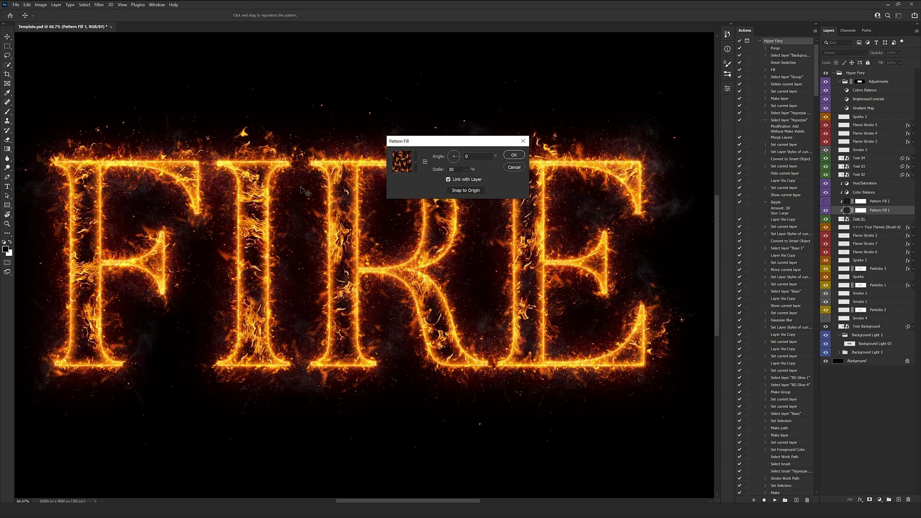
{"action": "left_click_drag", "start_coordinate": [296, 182], "coordinate": [301, 140]}
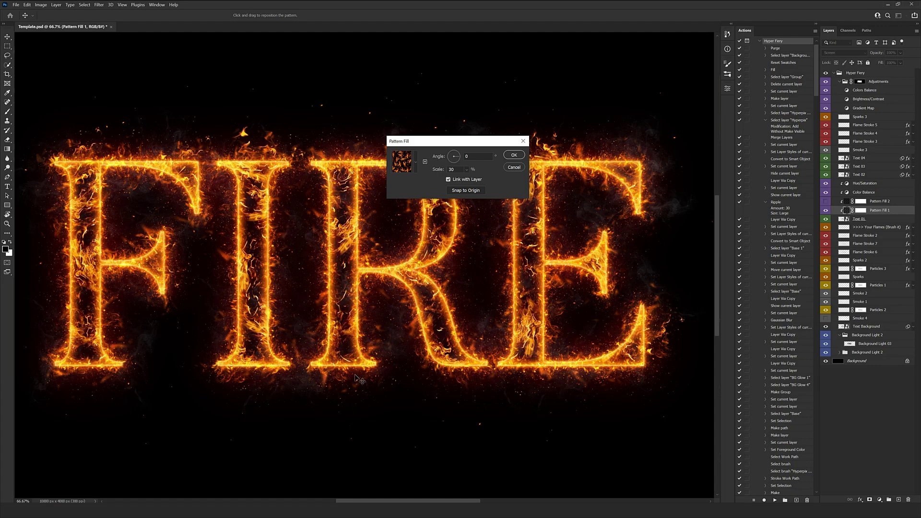
{"action": "left_click_drag", "start_coordinate": [356, 376], "coordinate": [354, 368]}
{"action": "left_click_drag", "start_coordinate": [452, 170], "coordinate": [458, 172]}
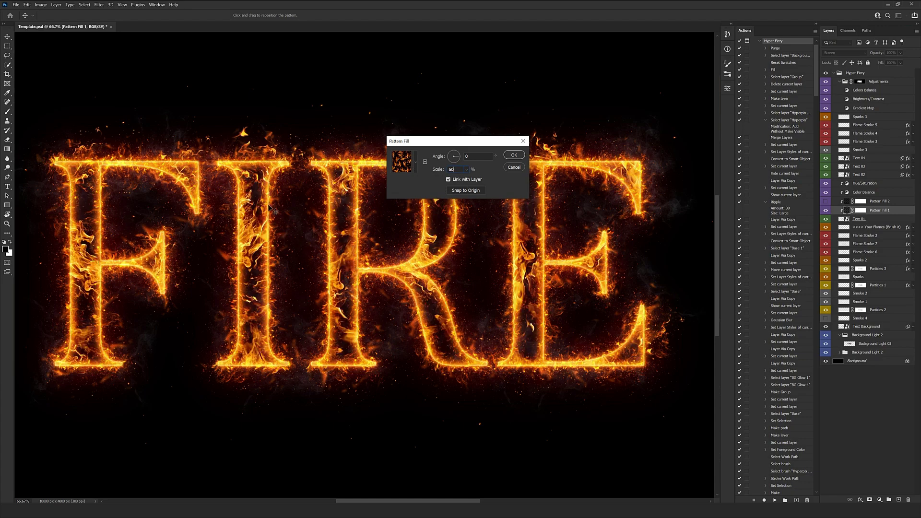
{"action": "left_click_drag", "start_coordinate": [132, 245], "coordinate": [131, 247]}
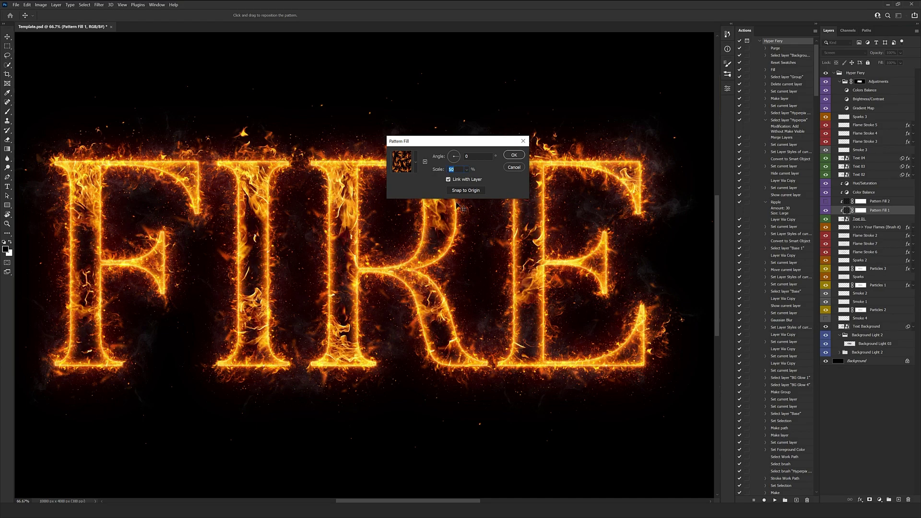
{"action": "left_click", "coordinate": [514, 168]}
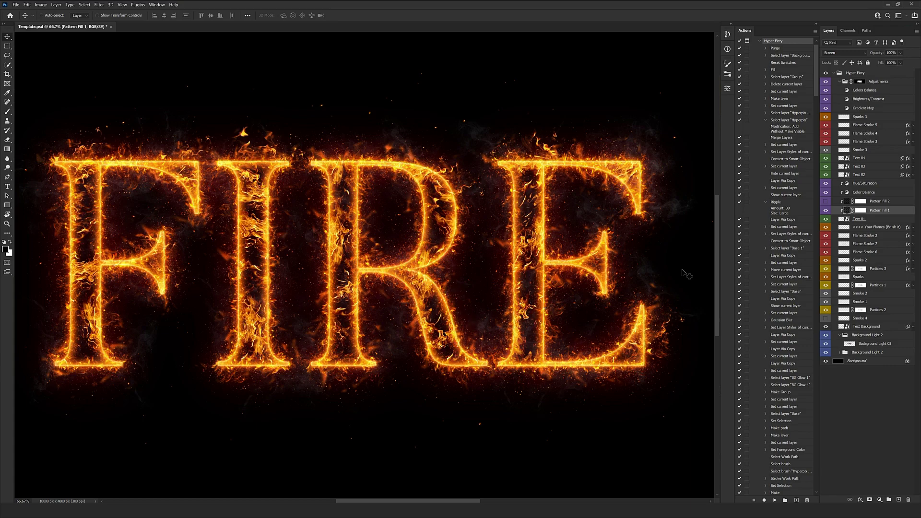
- Try painting on the Pattern Fill 1 layer mask over the E and R with a Soft Round brush, and undo the strokes
{"action": "left_click", "coordinate": [860, 211]}
{"action": "left_click", "coordinate": [7, 111]}
{"action": "right_click", "coordinate": [231, 162]}
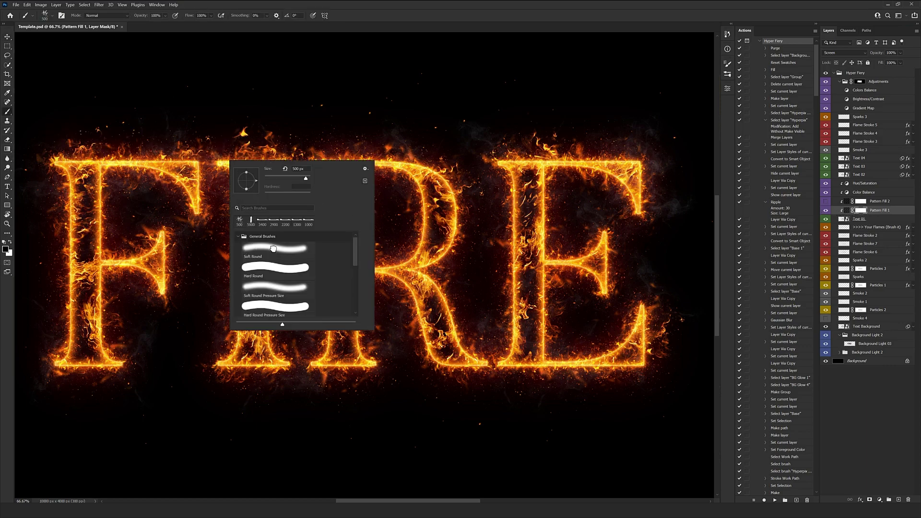
{"action": "double_click", "coordinate": [273, 249]}
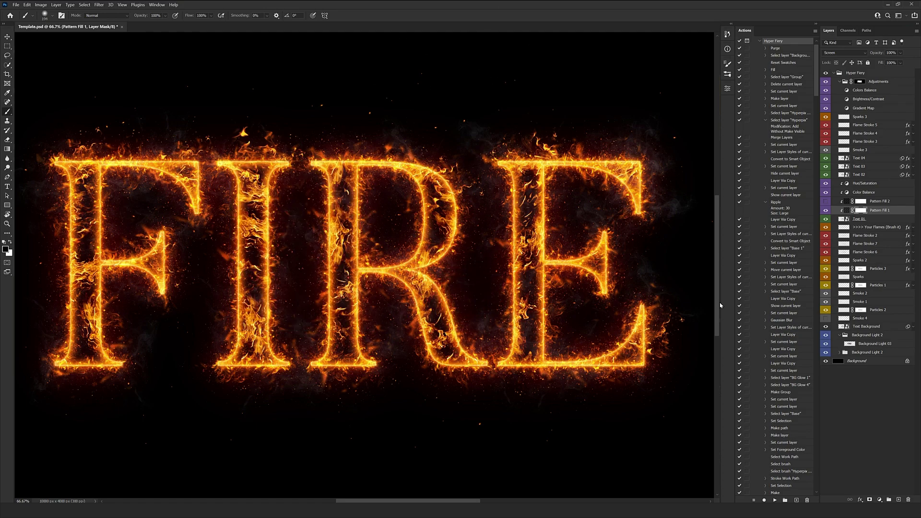
{"action": "left_click_drag", "start_coordinate": [538, 299], "coordinate": [529, 309]}
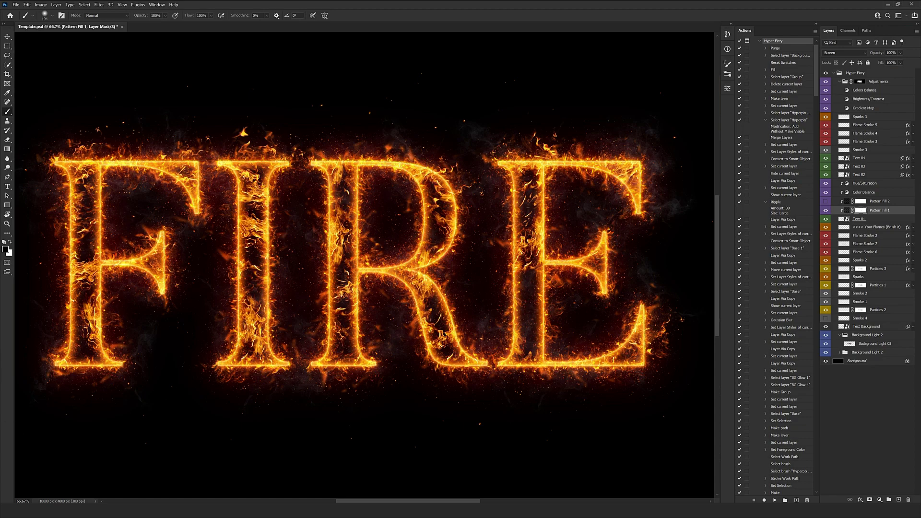
{"action": "mouse_move", "coordinate": [446, 225]}
{"action": "left_mouse_down"}
{"action": "mouse_move", "coordinate": [440, 203]}
{"action": "mouse_move", "coordinate": [453, 233]}
{"action": "mouse_move", "coordinate": [449, 189]}
{"action": "mouse_move", "coordinate": [456, 235]}
{"action": "left_mouse_up"}
{"action": "key", "text": "ctrl+2"}
{"action": "key", "text": "ctrl+z"}
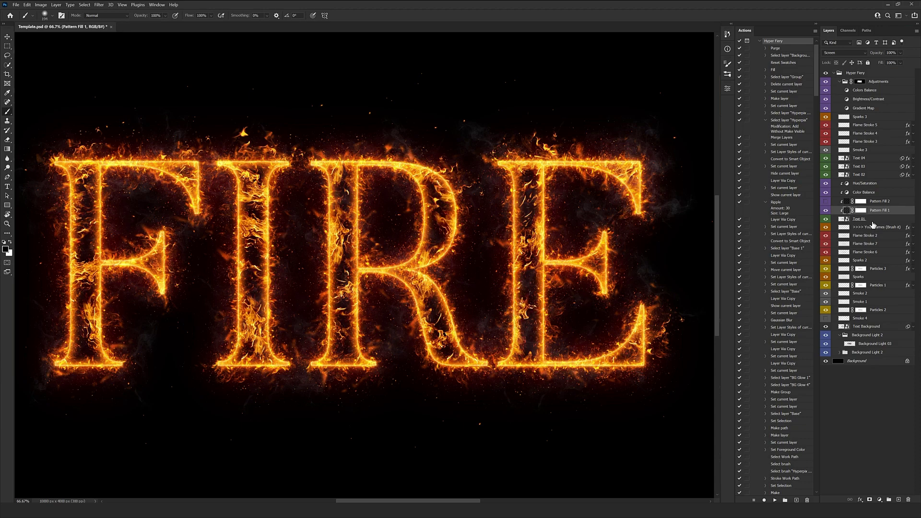
- Try the Pattern Fill 2 layer with its flame texture moved inside the letters, and hide the layer again
{"action": "left_click", "coordinate": [884, 202]}
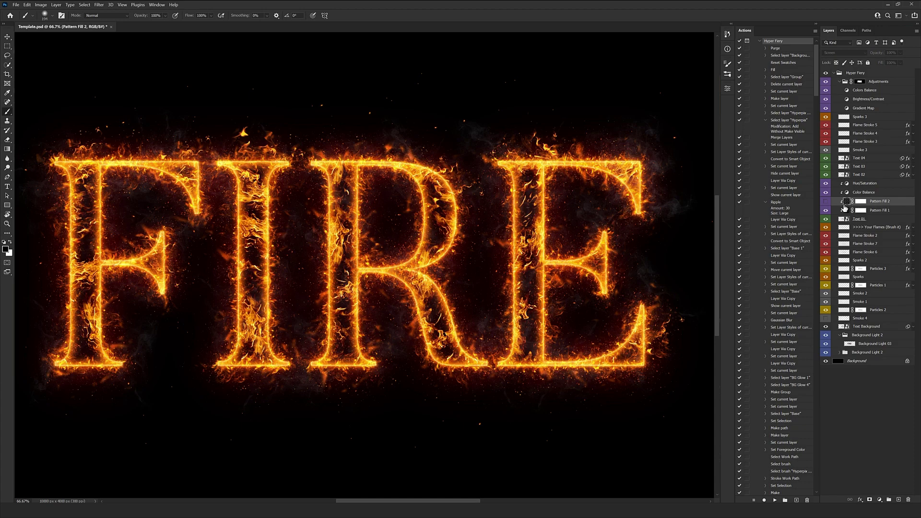
{"action": "left_click", "coordinate": [825, 203]}
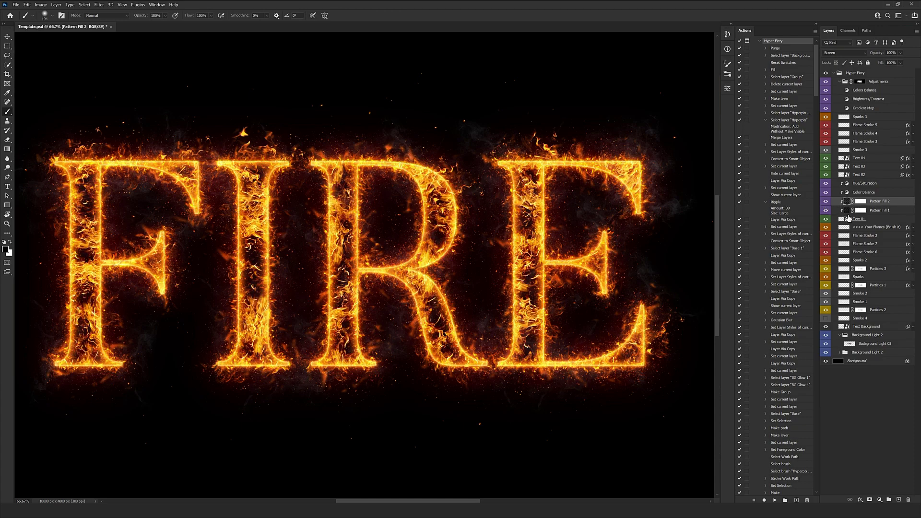
{"action": "left_click", "coordinate": [881, 212]}
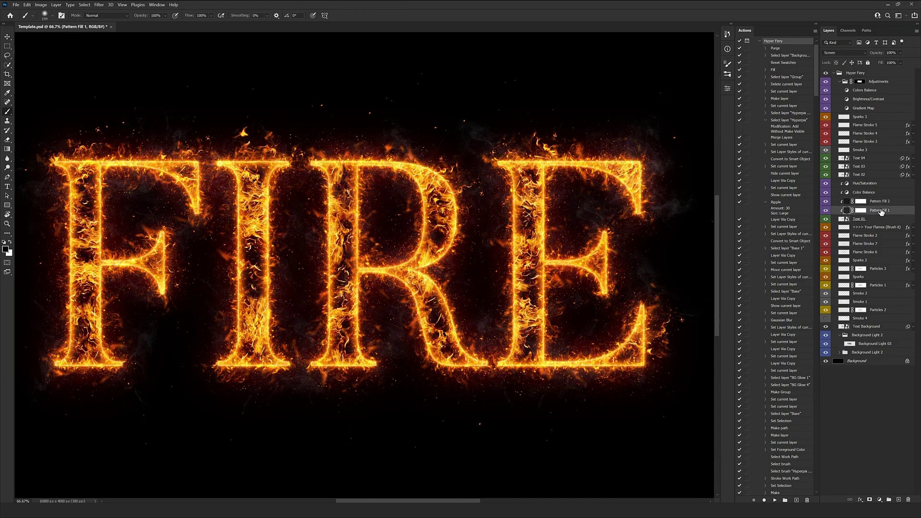
{"action": "key", "text": "v"}
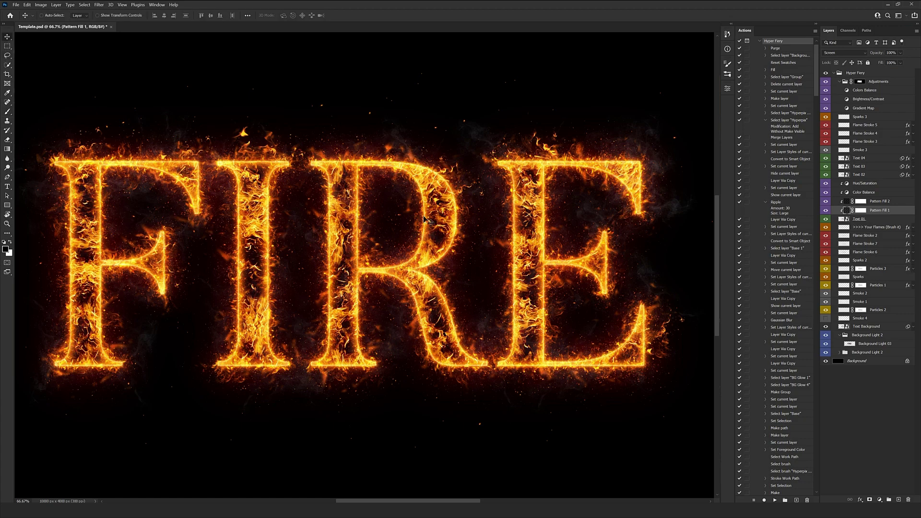
{"action": "left_click", "coordinate": [847, 204]}
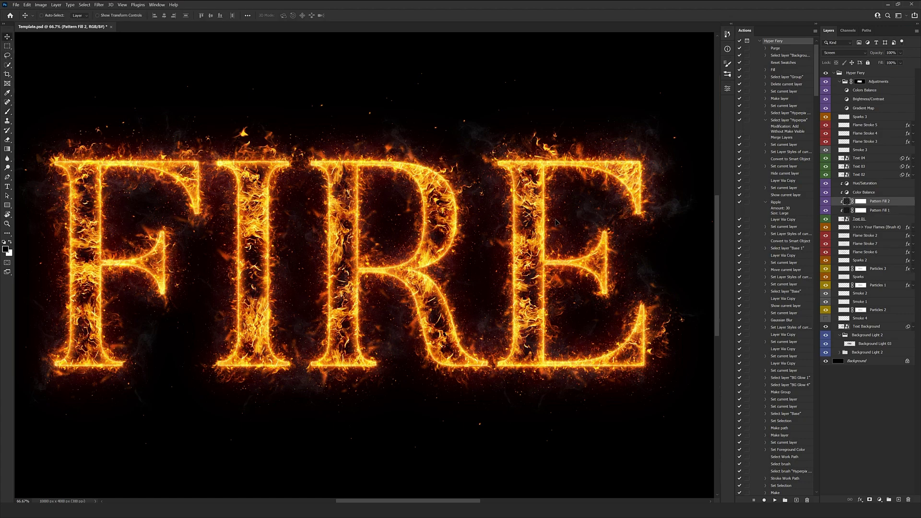
{"action": "left_click_drag", "start_coordinate": [555, 221], "coordinate": [464, 166]}
{"action": "left_click_drag", "start_coordinate": [491, 297], "coordinate": [490, 295]}
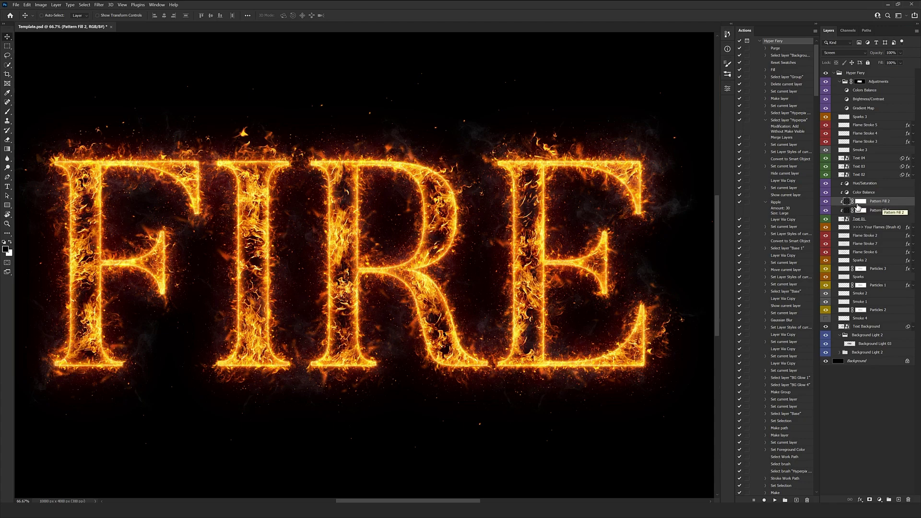
{"action": "left_click", "coordinate": [826, 202]}
- Examine the Color Balance, Hue/Saturation, Text 03, Text 04, Smoke 3 and Sparks 3 layers, with a closer look at the R and E
{"action": "left_click", "coordinate": [862, 193]}
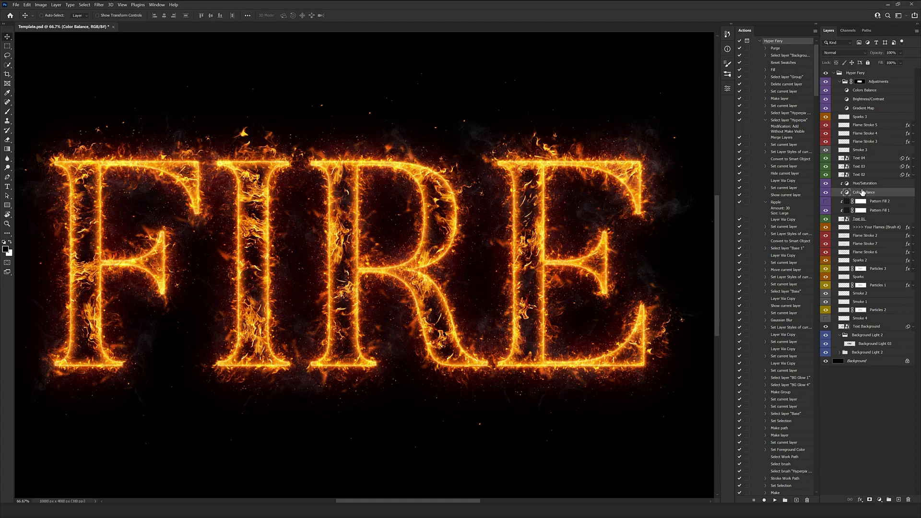
{"action": "left_click", "coordinate": [868, 185]}
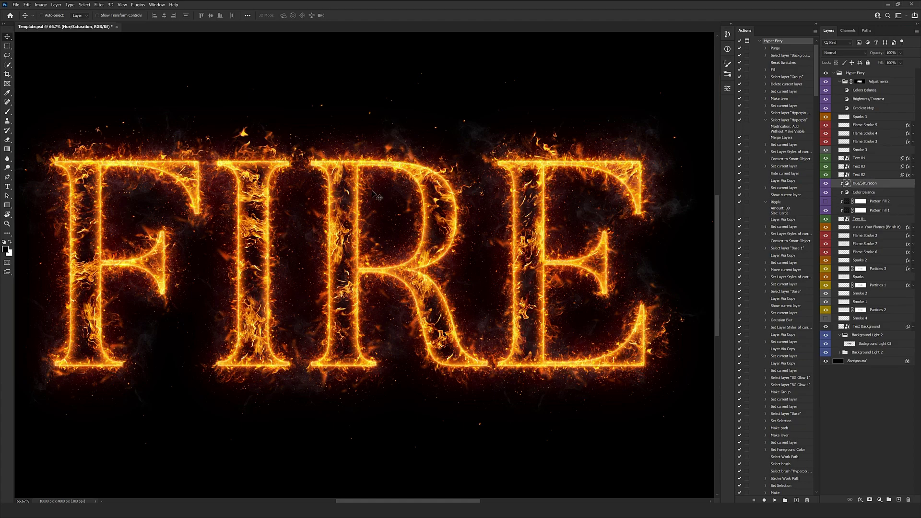
{"action": "left_click", "coordinate": [869, 165]}
{"action": "left_click", "coordinate": [868, 151]}
{"action": "left_click", "coordinate": [867, 159]}
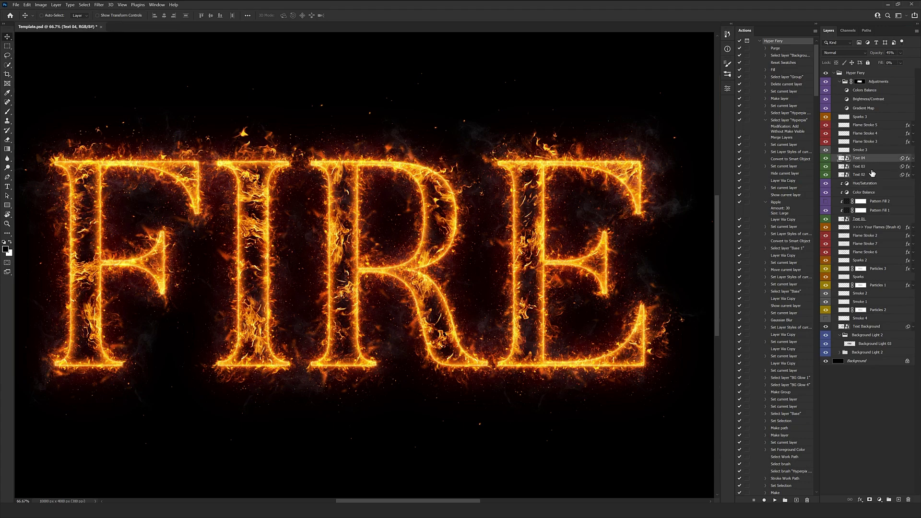
{"action": "scroll", "coordinate": [605, 192], "scroll_direction": "up", "scroll_amount": 1}
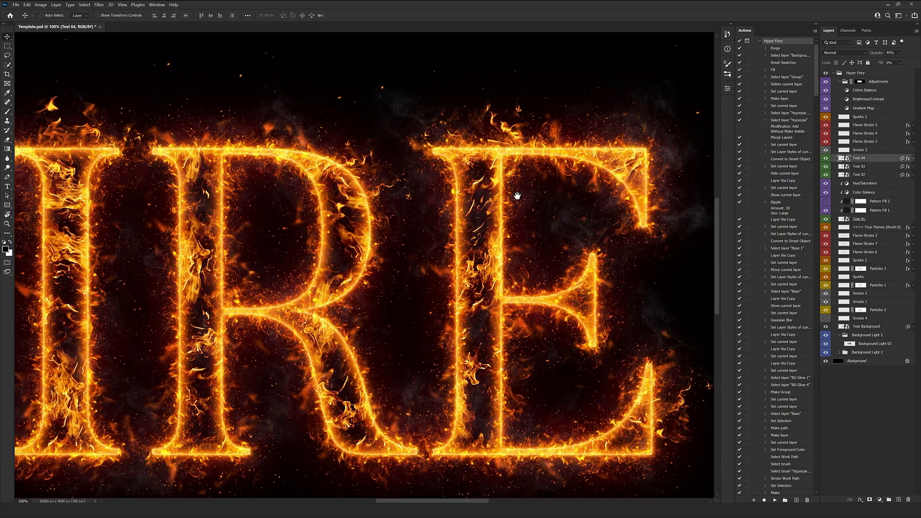
{"action": "left_click_drag", "start_coordinate": [517, 196], "coordinate": [221, 283]}
{"action": "scroll", "coordinate": [163, 244], "scroll_direction": "up", "scroll_amount": 1}
{"action": "left_click_drag", "start_coordinate": [163, 244], "coordinate": [290, 237]}
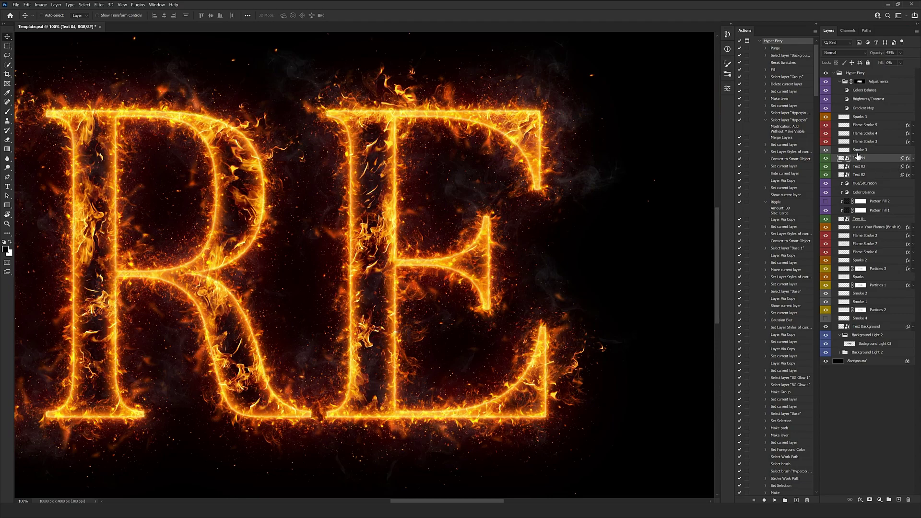
{"action": "left_click", "coordinate": [864, 150]}
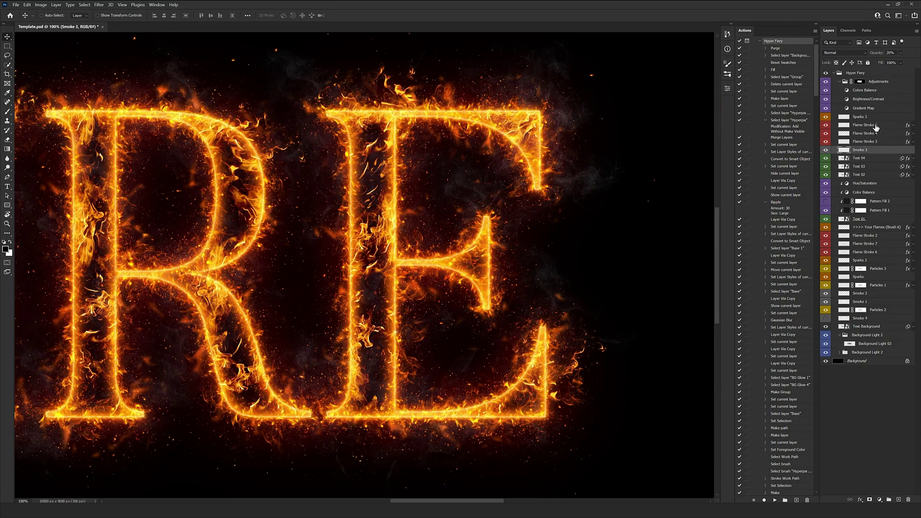
{"action": "left_click", "coordinate": [872, 118]}
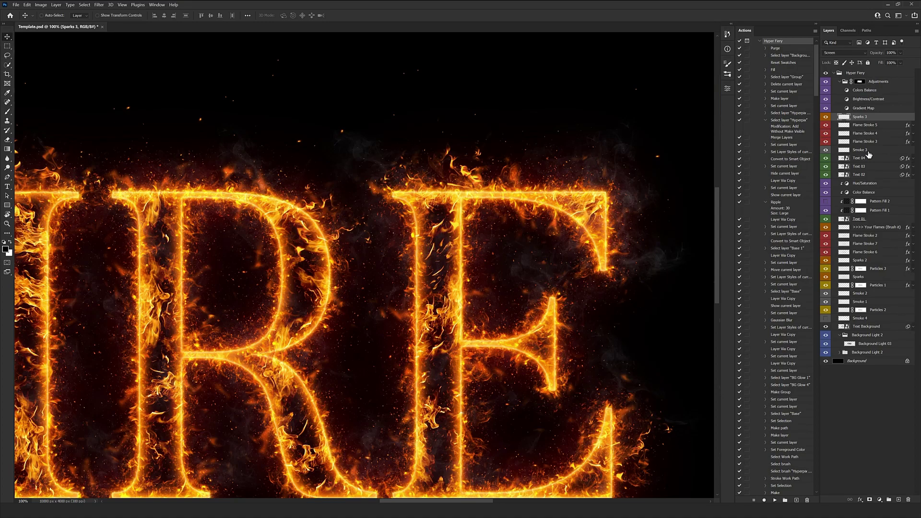
- Compare the text with the Adjustments group hidden and shown
{"action": "left_click", "coordinate": [860, 82]}
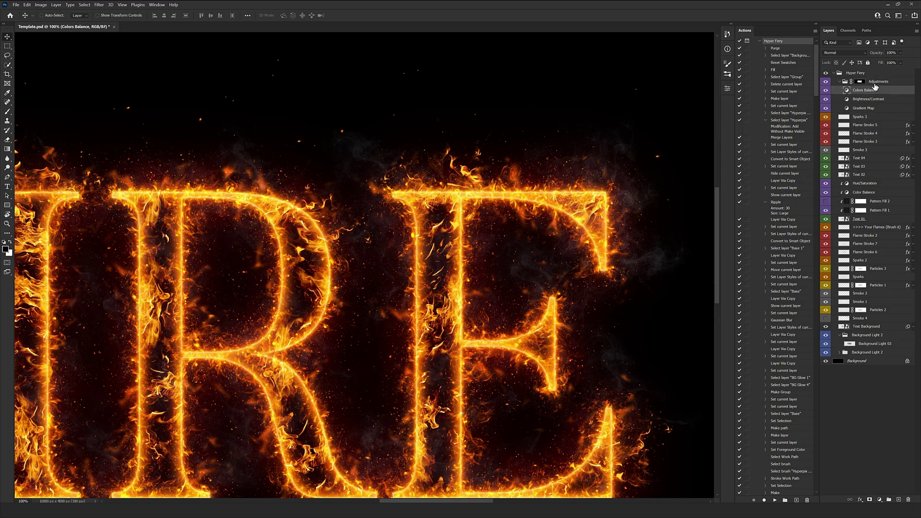
{"action": "left_click", "coordinate": [837, 82]}
{"action": "left_click", "coordinate": [826, 82]}
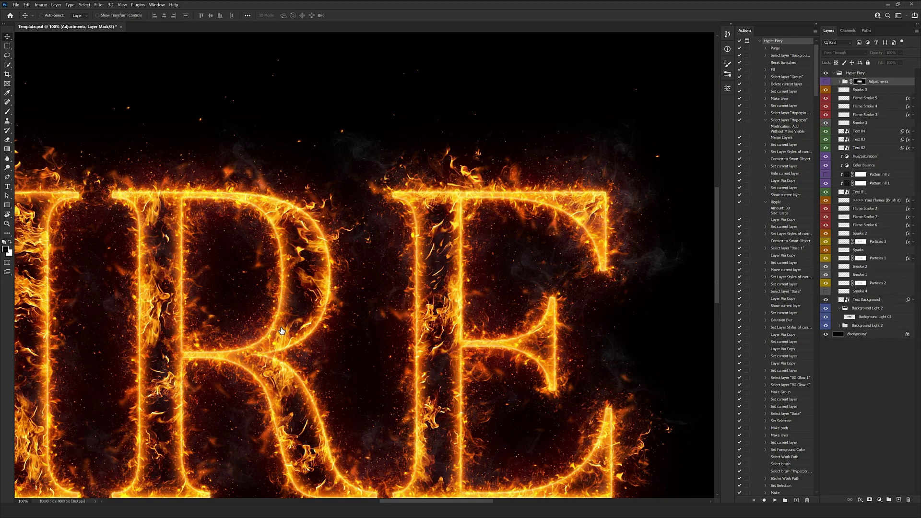
{"action": "left_click_drag", "start_coordinate": [283, 331], "coordinate": [547, 240]}
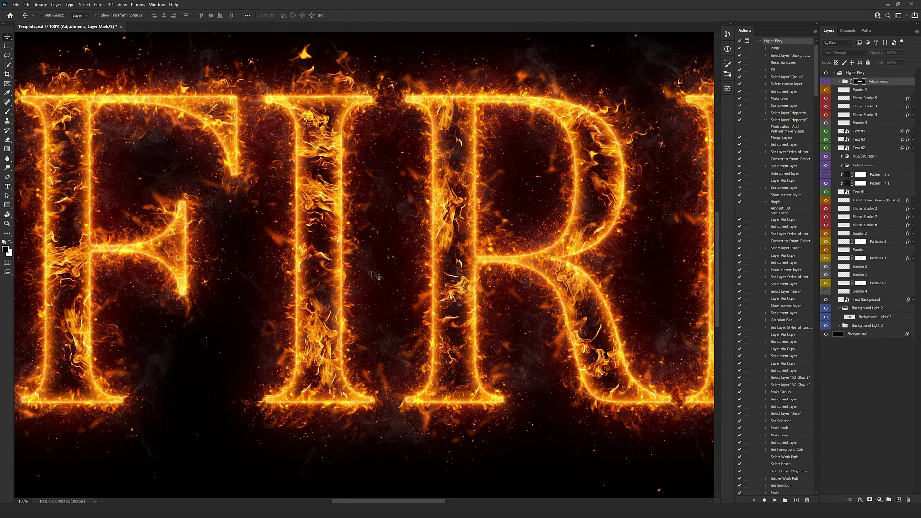
{"action": "left_click", "coordinate": [826, 82]}
{"action": "left_click", "coordinate": [839, 81]}
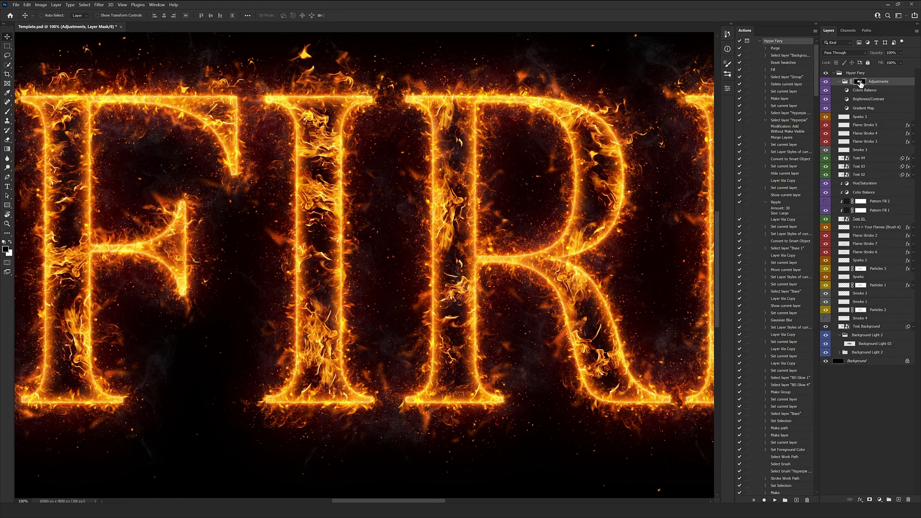
- Try raising the Gradient Map layer's opacity to 32% and 54%, and restore it to 10%
{"action": "scroll", "coordinate": [624, 124], "scroll_direction": "down", "scroll_amount": 2}
{"action": "left_click_drag", "start_coordinate": [505, 153], "coordinate": [336, 213]}
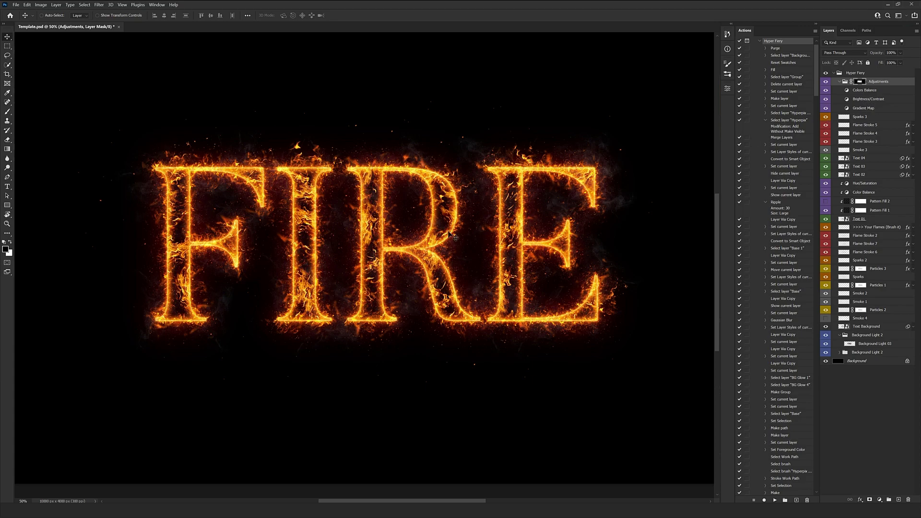
{"action": "scroll", "coordinate": [449, 234], "scroll_direction": "up", "scroll_amount": 1}
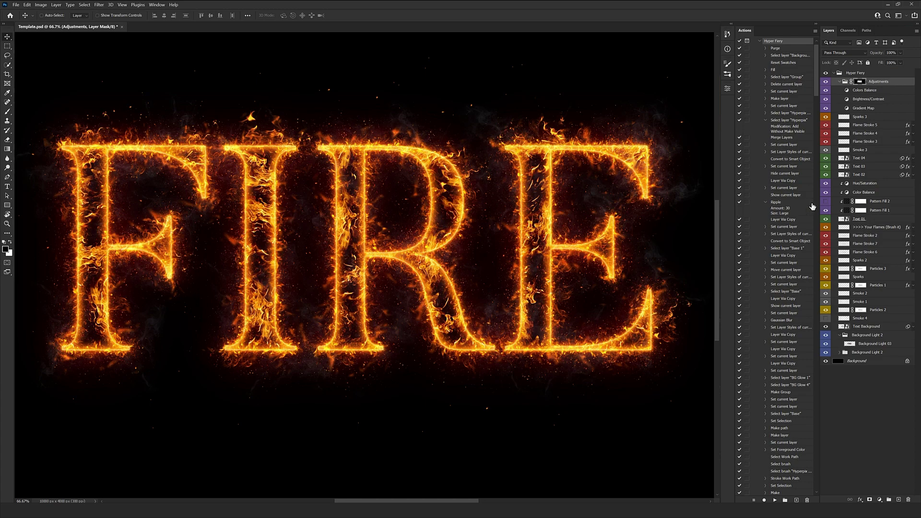
{"action": "left_click", "coordinate": [864, 108]}
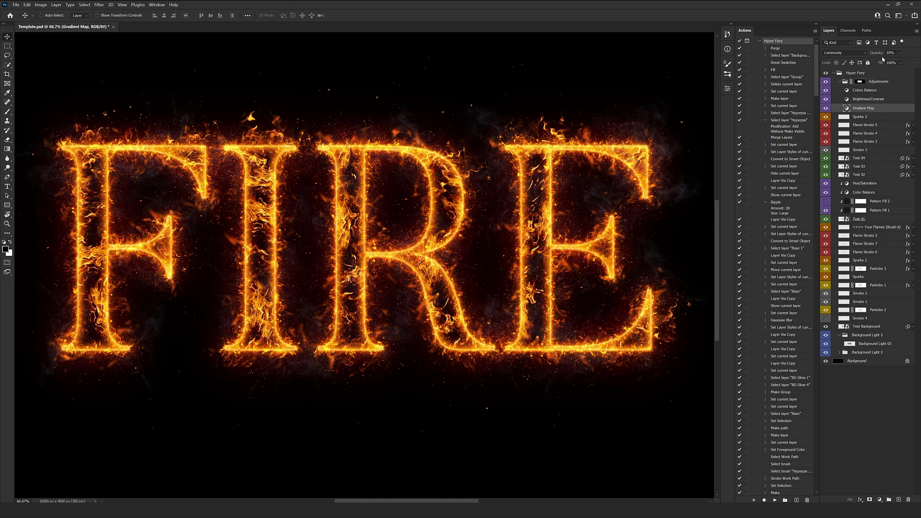
{"action": "left_click_drag", "start_coordinate": [881, 53], "coordinate": [883, 53]}
{"action": "scroll", "coordinate": [430, 249], "scroll_direction": "up", "scroll_amount": 1}
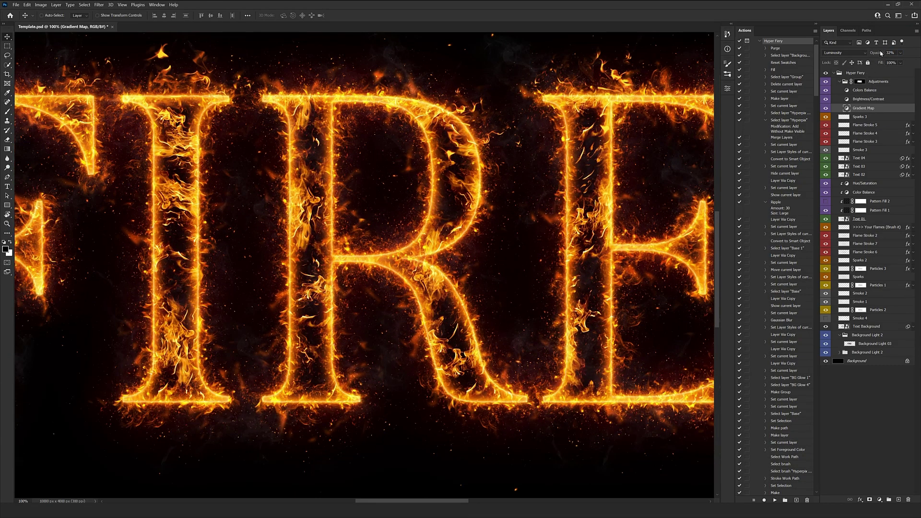
{"action": "left_click_drag", "start_coordinate": [881, 53], "coordinate": [884, 56]}
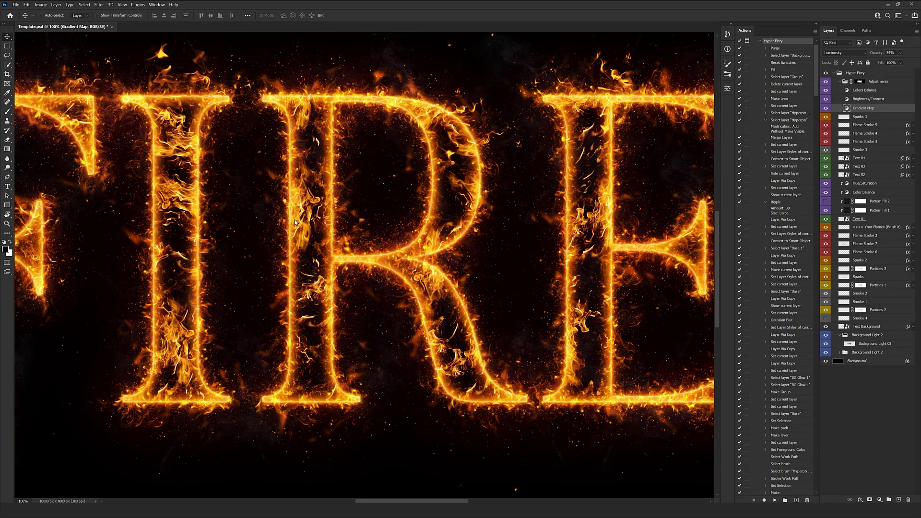
{"action": "scroll", "coordinate": [297, 224], "scroll_direction": "down", "scroll_amount": 1}
{"action": "key", "text": "1"}
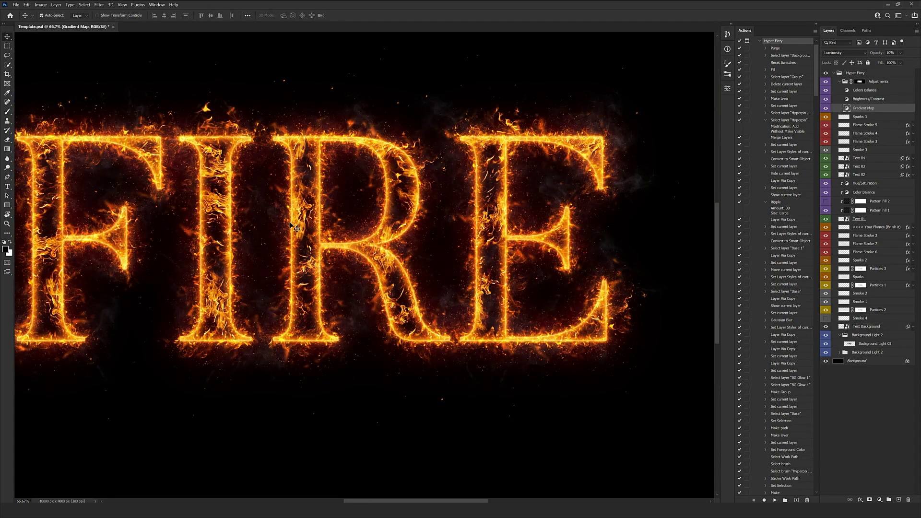
{"action": "scroll", "coordinate": [289, 229], "scroll_direction": "down", "scroll_amount": 1}
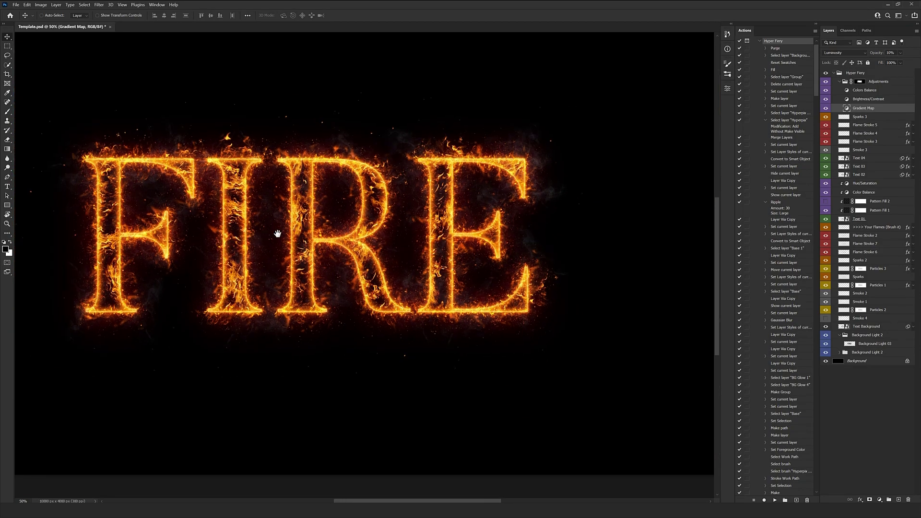
{"action": "left_click_drag", "start_coordinate": [248, 252], "coordinate": [281, 250]}
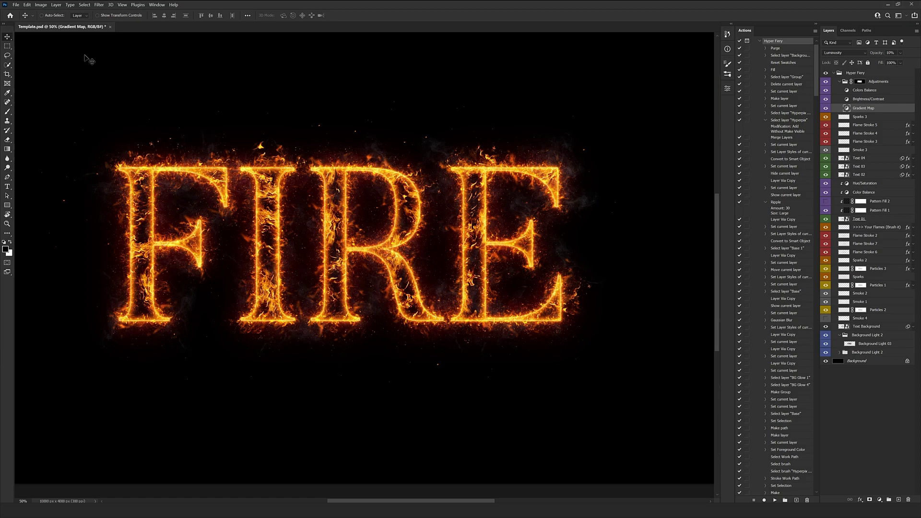
- Revert the Template.psd document to its saved state
{"action": "left_click", "coordinate": [16, 4]}
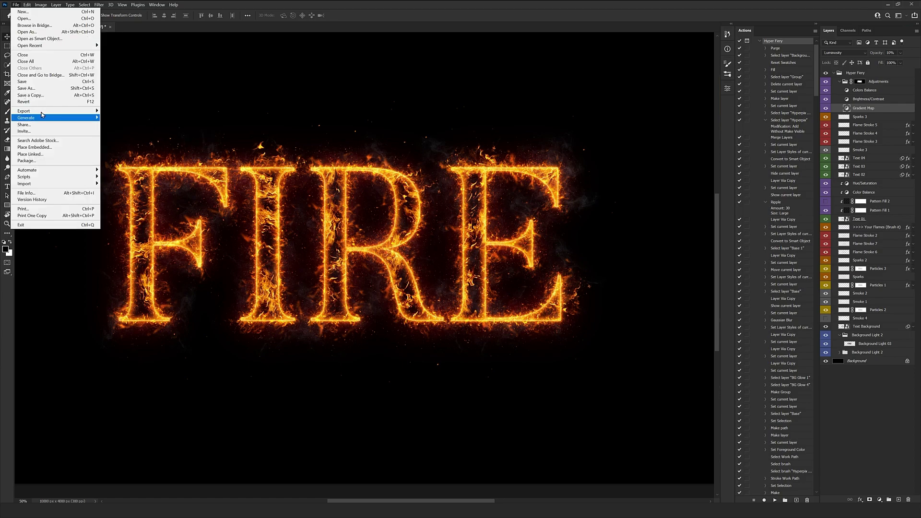
{"action": "left_click", "coordinate": [29, 104]}
{"action": "scroll", "coordinate": [354, 214], "scroll_direction": "down", "scroll_amount": 1}
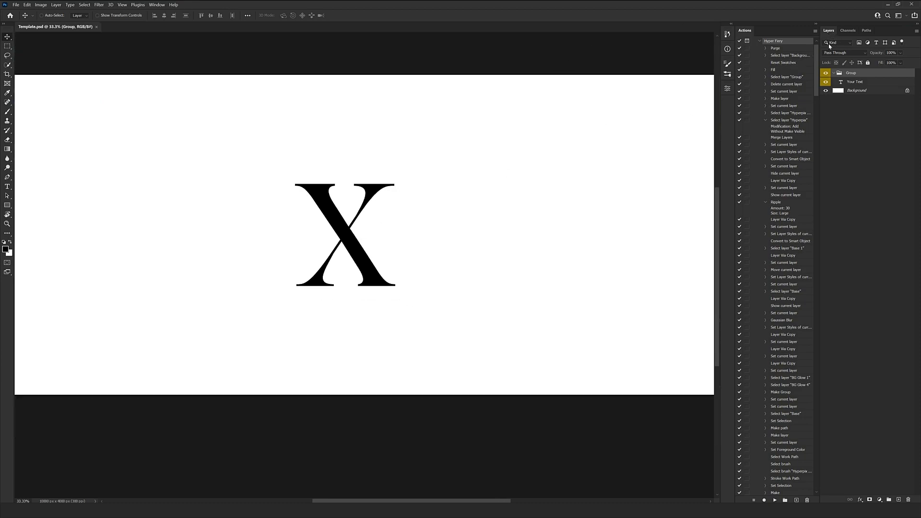
- Replace the placeholder letter X in the Your Text layer with the word Love
{"action": "double_click", "coordinate": [840, 83]}
{"action": "left_click", "coordinate": [347, 231]}
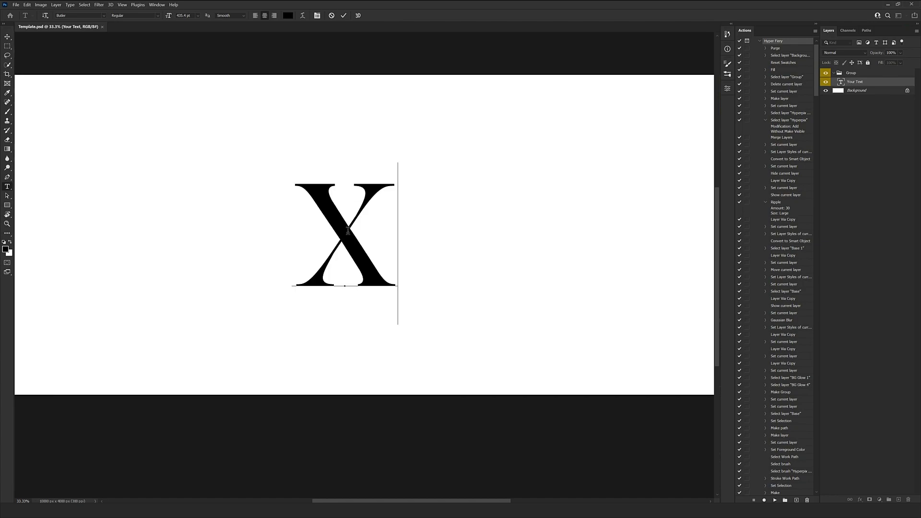
{"action": "key", "text": "ctrl+a"}
{"action": "type", "text": "Love"}
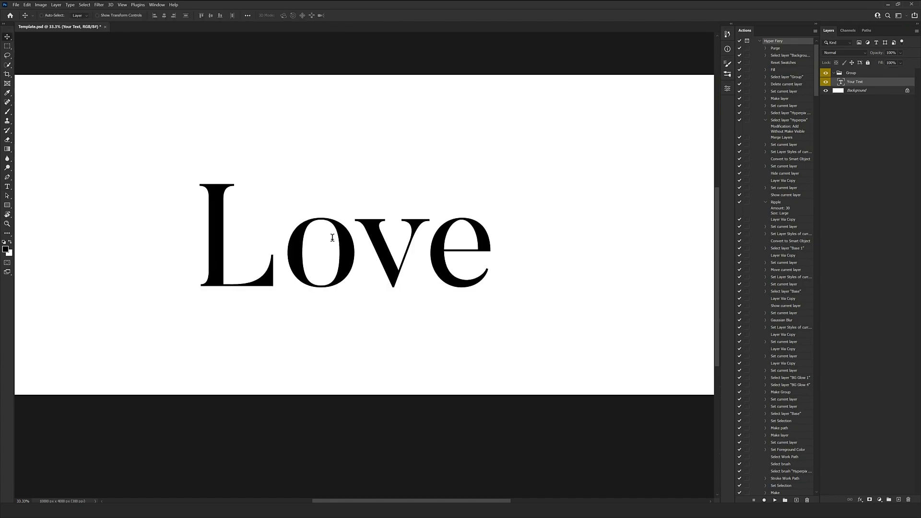
- Set the word Love in the Blessed Personal Use Regular font at a size of 1100 px
{"action": "key", "text": "ctrl+a"}
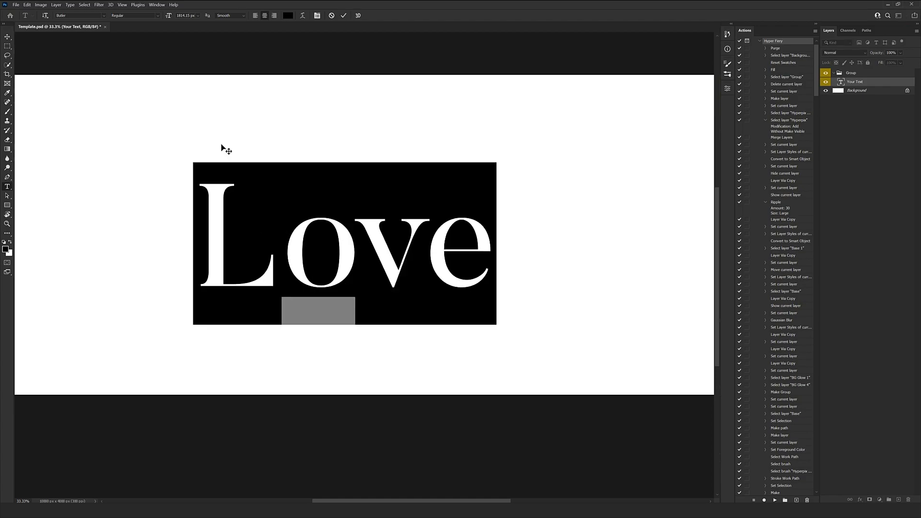
{"action": "type", "text": "bles"}
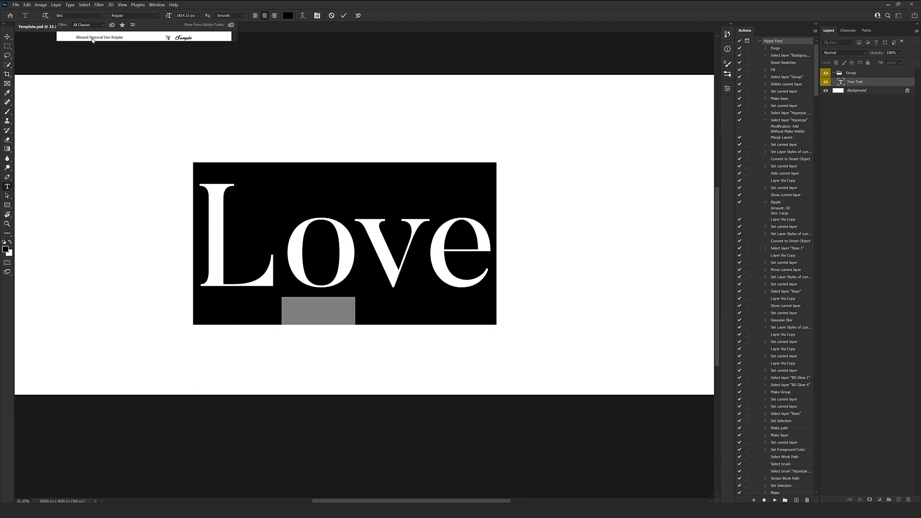
{"action": "left_click", "coordinate": [93, 38]}
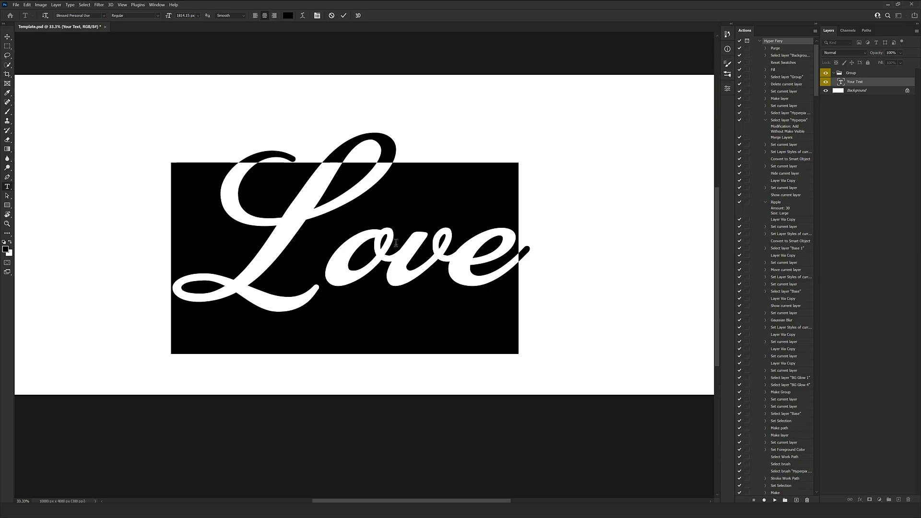
{"action": "left_click", "coordinate": [183, 16]}
{"action": "type", "text": "1100"}
{"action": "key", "text": "Return"}
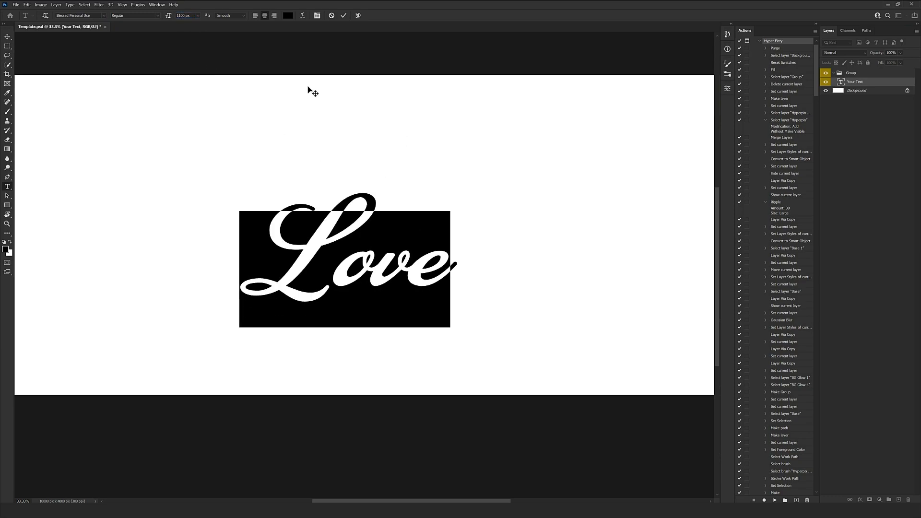
- Commit the text edit and move the word Love slightly upward to centre it vertically on the canvas
{"action": "left_click", "coordinate": [366, 277]}
{"action": "key", "text": "v"}
{"action": "left_click_drag", "start_coordinate": [365, 277], "coordinate": [364, 264]}
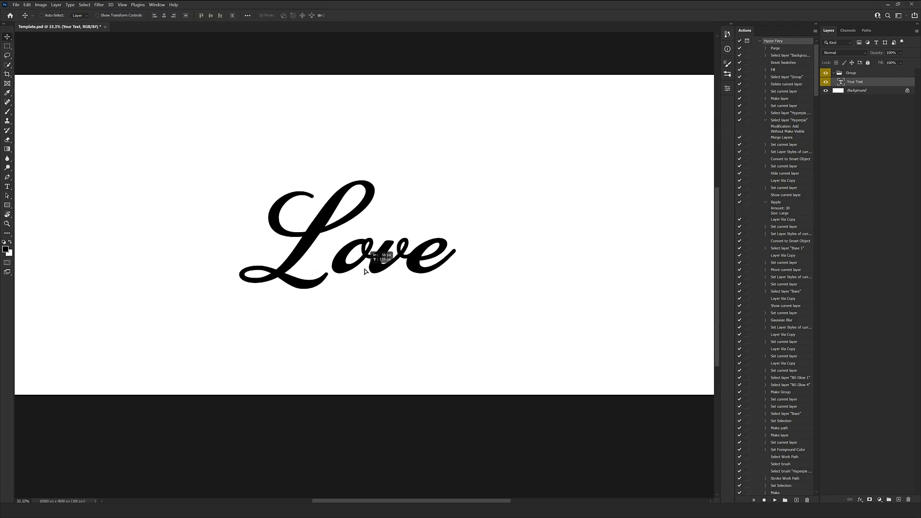
- Tighten the gap between L and o by setting the tracking of the letter L to -40, and commit the text
{"action": "key", "text": "ctrl+1"}
{"action": "left_click_drag", "start_coordinate": [327, 320], "coordinate": [376, 382]}
{"action": "left_click_drag", "start_coordinate": [328, 362], "coordinate": [388, 364]}
{"action": "scroll", "coordinate": [387, 364], "scroll_direction": "down", "scroll_amount": 1}
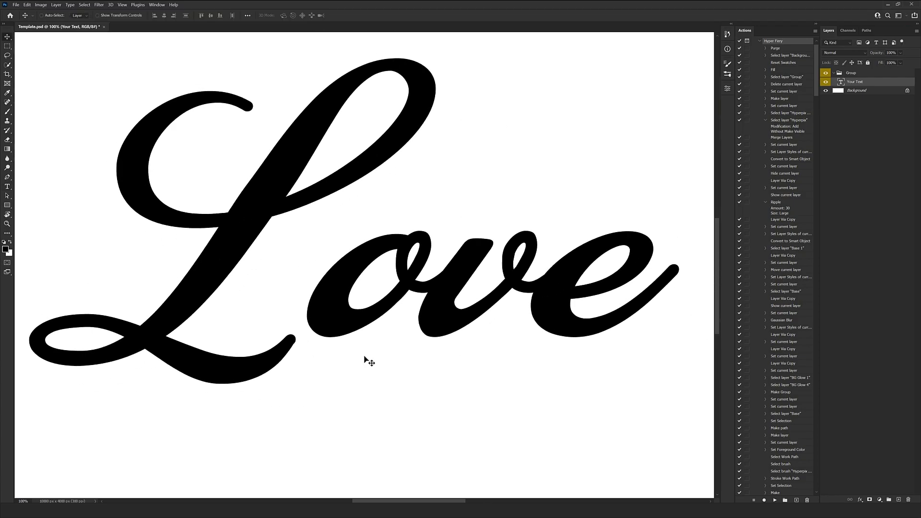
{"action": "scroll", "coordinate": [350, 344], "scroll_direction": "down", "scroll_amount": 1}
{"action": "left_click_drag", "start_coordinate": [342, 261], "coordinate": [310, 239]}
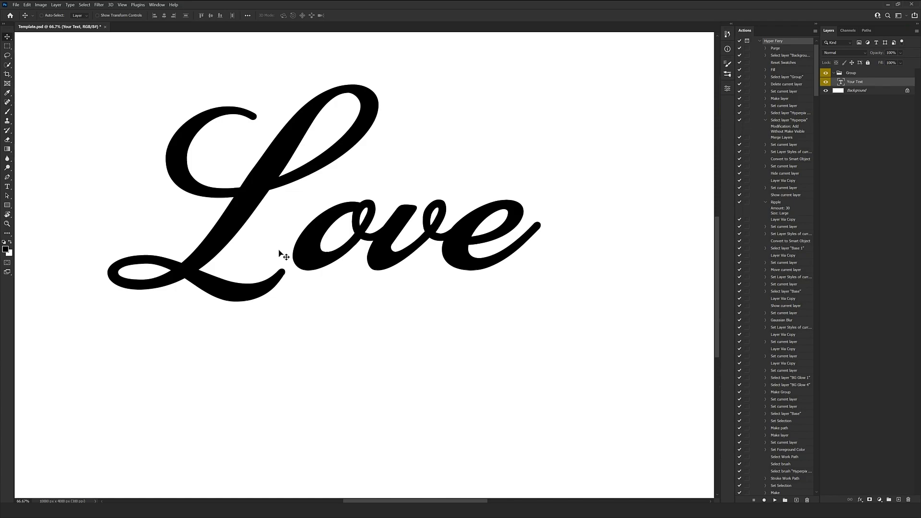
{"action": "key", "text": "t"}
{"action": "left_click_drag", "start_coordinate": [246, 263], "coordinate": [159, 254]}
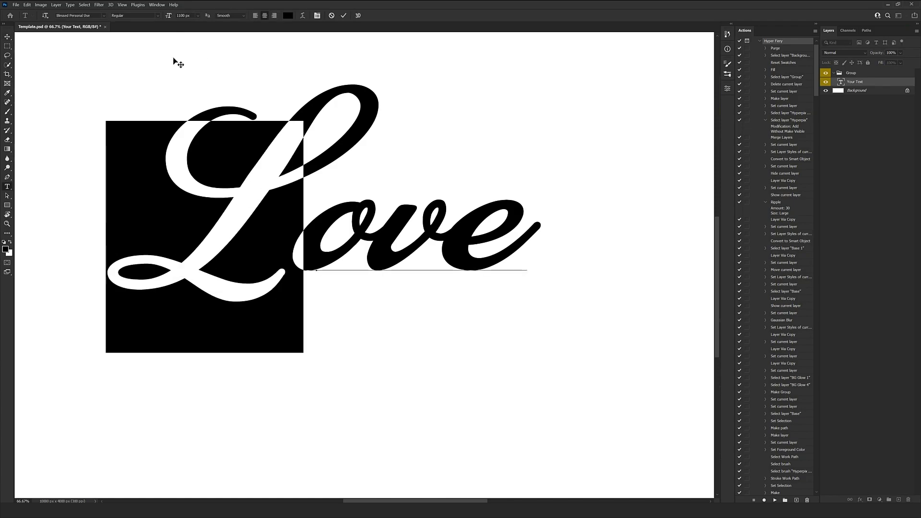
{"action": "left_click", "coordinate": [157, 5]}
{"action": "left_click", "coordinate": [192, 85]}
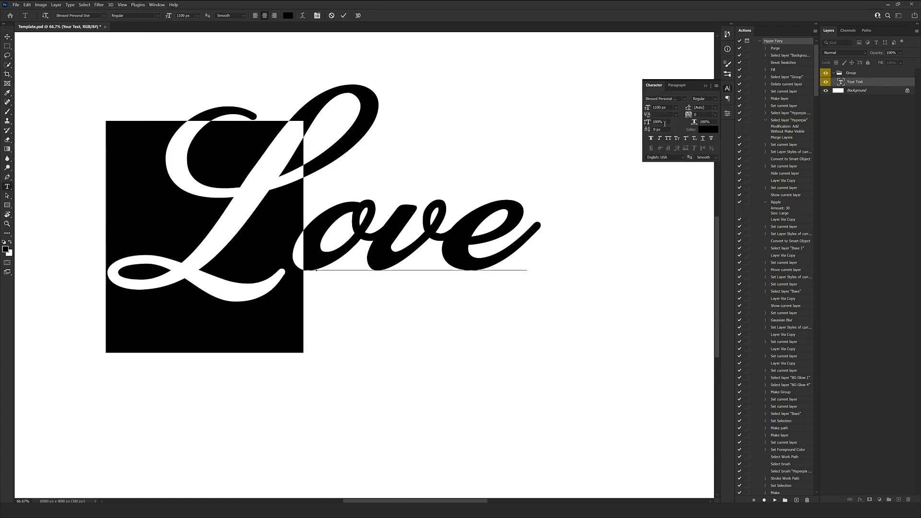
{"action": "key", "text": "alt+Left"}
{"action": "key", "text": "alt+Left"}
{"action": "key", "text": "alt+Left"}
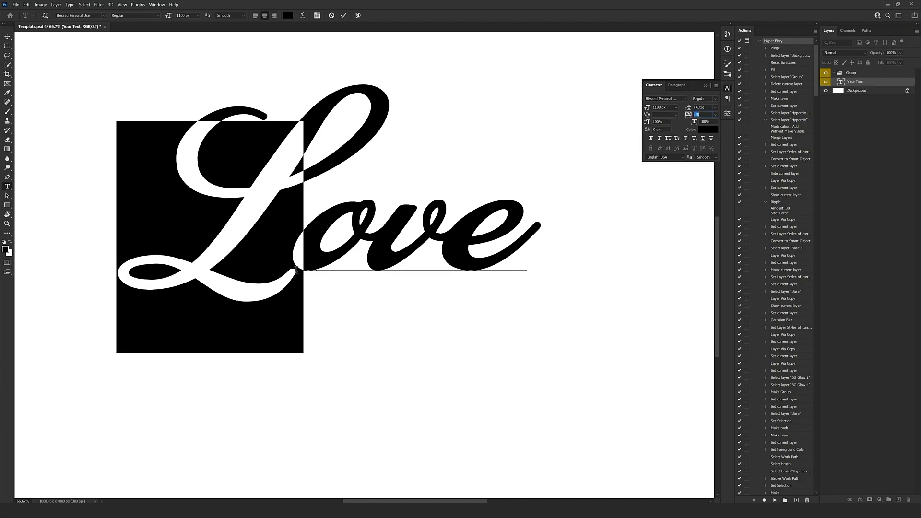
{"action": "key", "text": "alt+Right"}
{"action": "key", "text": "Right"}
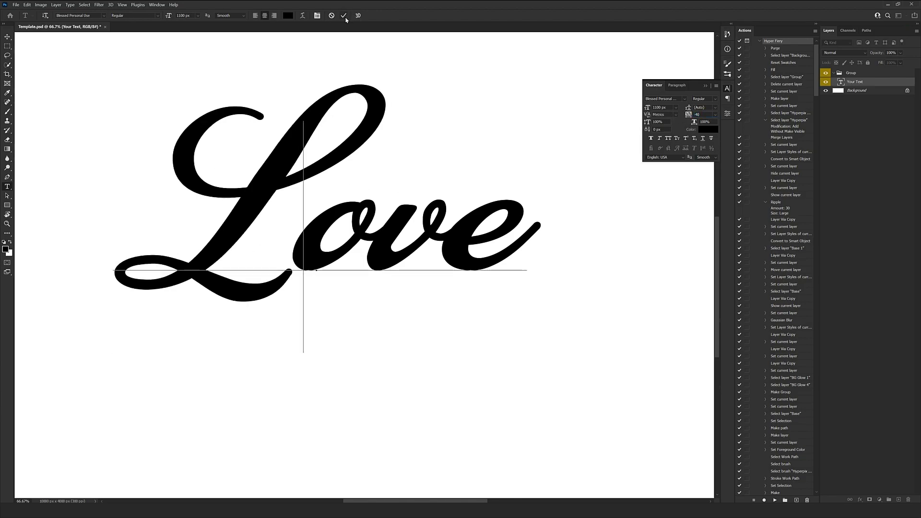
{"action": "left_click", "coordinate": [344, 16]}
- Move the Love text slightly to the right and down on the canvas
{"action": "key", "text": "v"}
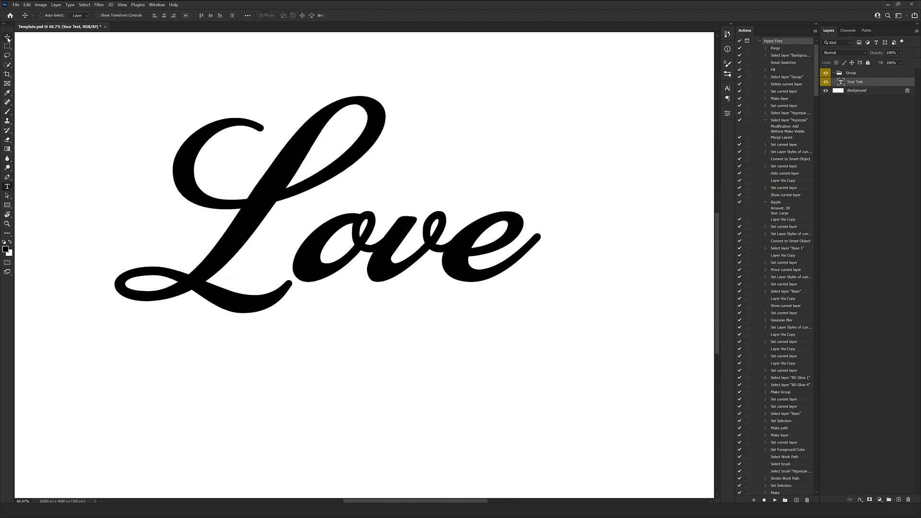
{"action": "left_click_drag", "start_coordinate": [289, 189], "coordinate": [329, 225]}
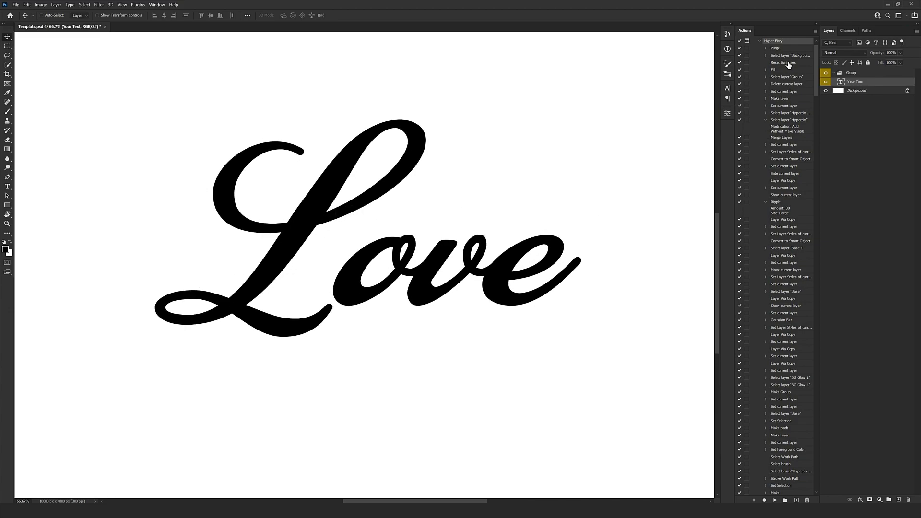
{"action": "scroll", "coordinate": [478, 204], "scroll_direction": "down", "scroll_amount": 1}
{"action": "left_click_drag", "start_coordinate": [537, 151], "coordinate": [461, 134]}
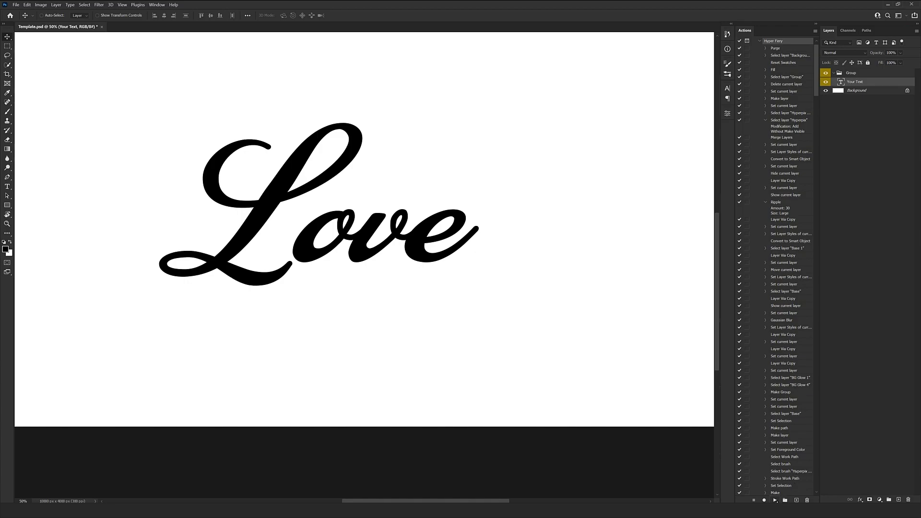
- Run the Hyper Fiery action on the Love text and close its completion message
{"action": "left_click", "coordinate": [775, 500]}
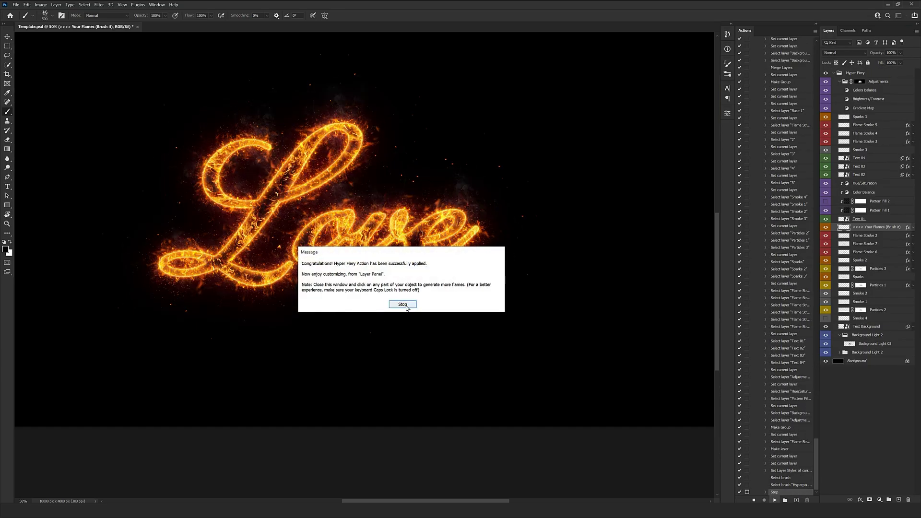
{"action": "left_click", "coordinate": [403, 304]}
{"action": "key", "text": "ctrl+plus"}
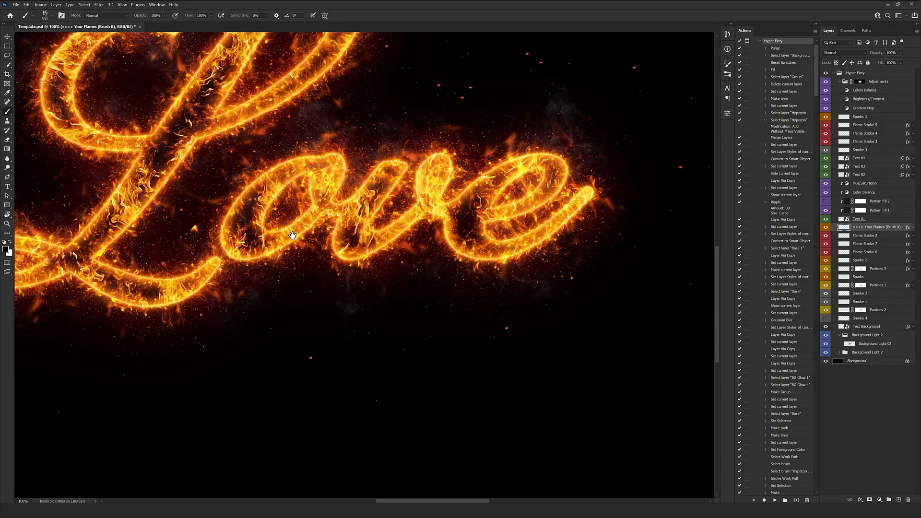
{"action": "left_click_drag", "start_coordinate": [292, 235], "coordinate": [412, 341]}
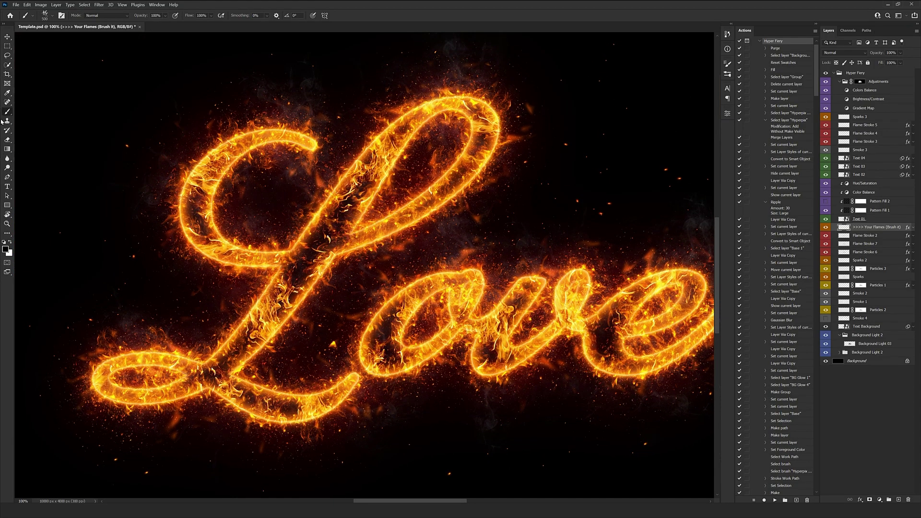
- Reposition the flame texture of the Pattern Fill 1 layer inside the Love lettering and confirm the pattern fill
{"action": "left_click", "coordinate": [7, 46]}
{"action": "left_click", "coordinate": [8, 36]}
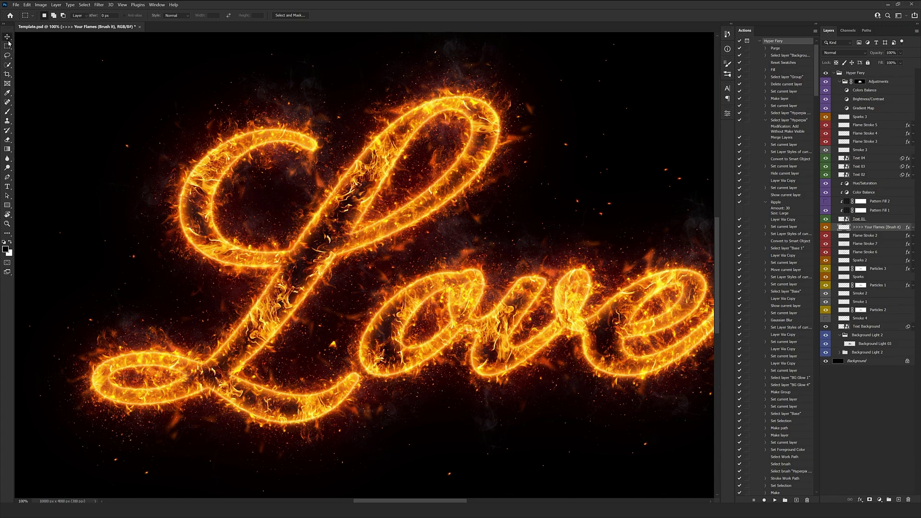
{"action": "left_click_drag", "start_coordinate": [363, 223], "coordinate": [412, 207]}
{"action": "left_click_drag", "start_coordinate": [451, 254], "coordinate": [430, 206]}
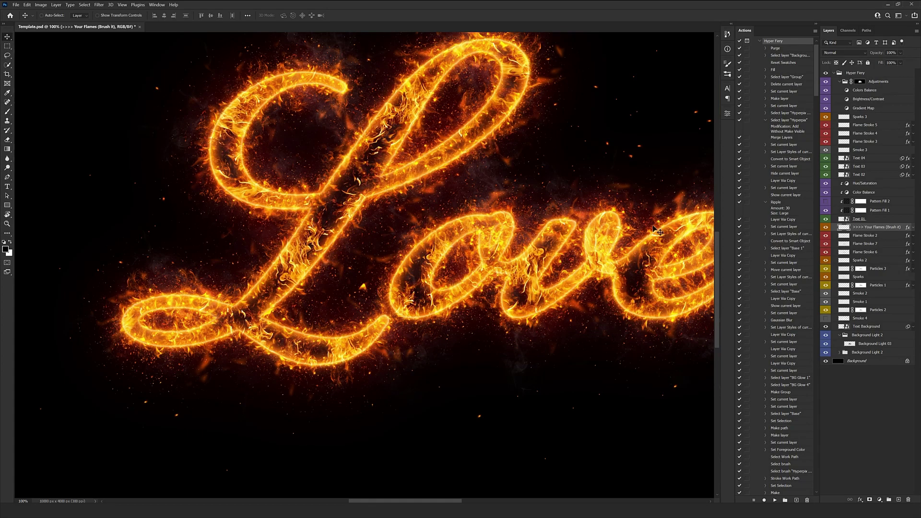
{"action": "left_click", "coordinate": [848, 211]}
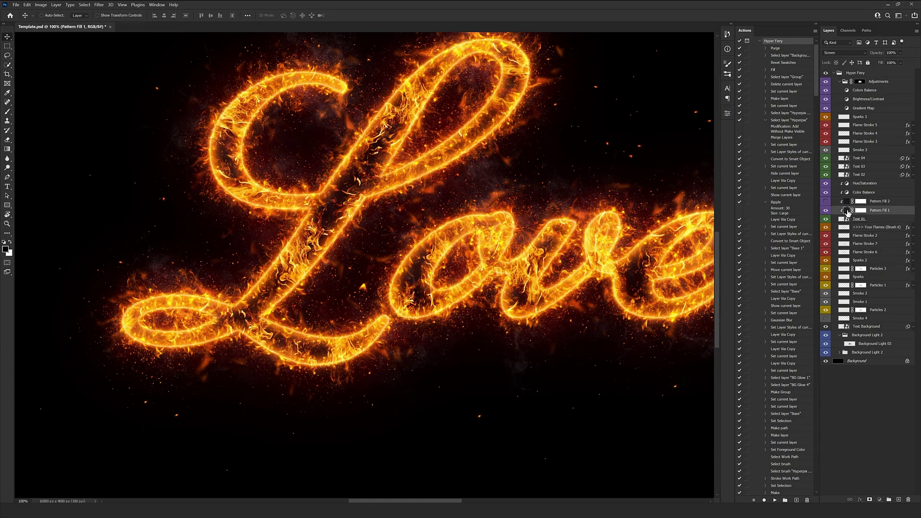
{"action": "double_click", "coordinate": [847, 212]}
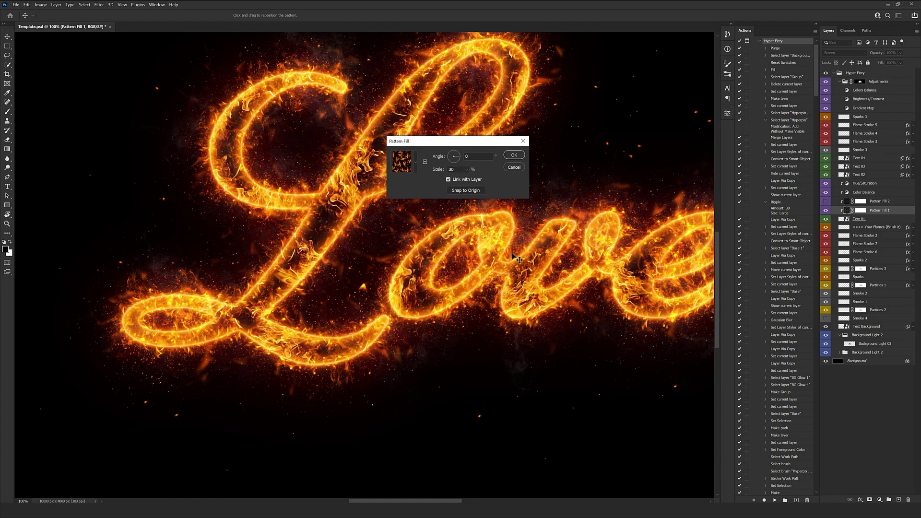
{"action": "key", "text": "Return"}
{"action": "key", "text": "ctrl+minus"}
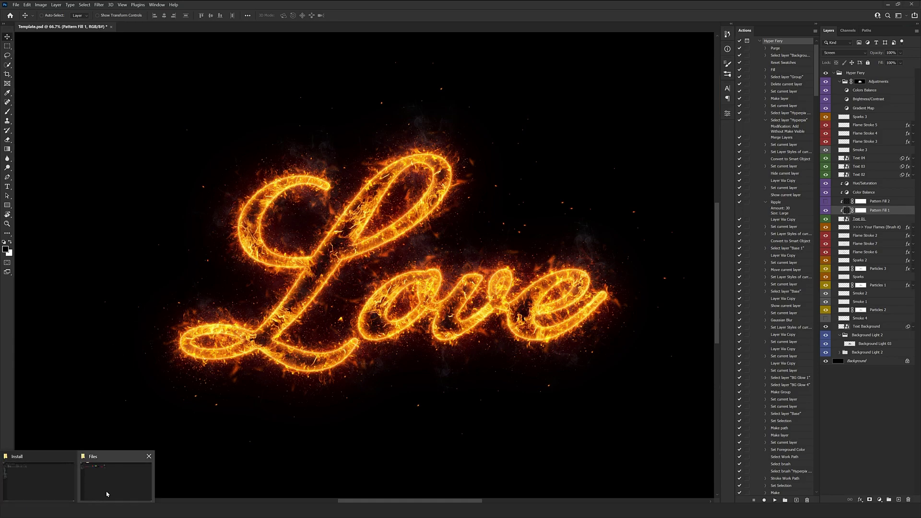
- Open Image.jpg from the Files folder in Photoshop and return to the Template.psd document
{"action": "left_click", "coordinate": [107, 493]}
{"action": "left_click_drag", "start_coordinate": [318, 64], "coordinate": [286, 113]}
{"action": "left_click", "coordinate": [61, 27]}
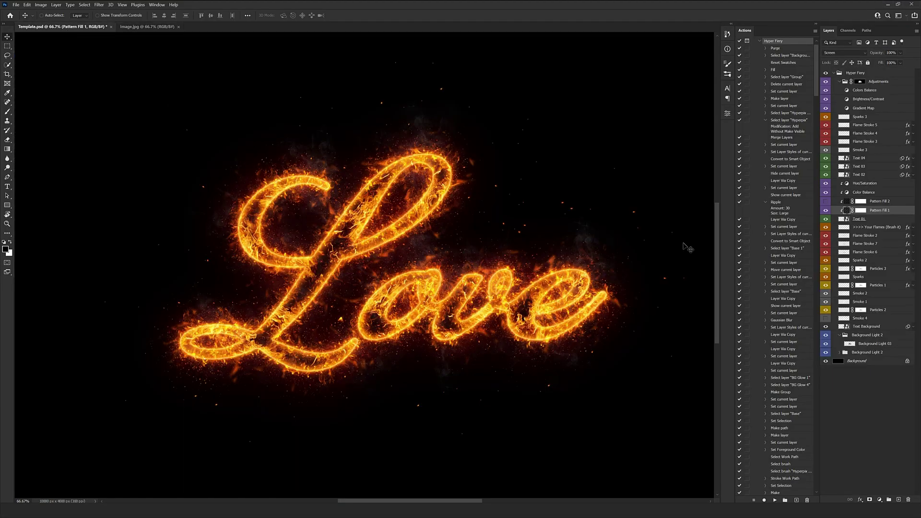
- Collapse the Hyper Fiery group in Template.psd and copy the whole group into the Image.jpg document
{"action": "left_click", "coordinate": [835, 75]}
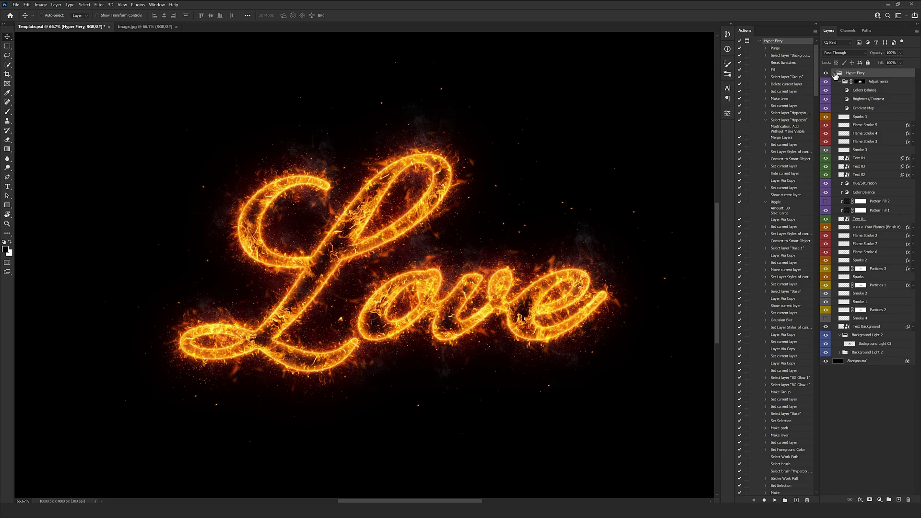
{"action": "left_click", "coordinate": [835, 73]}
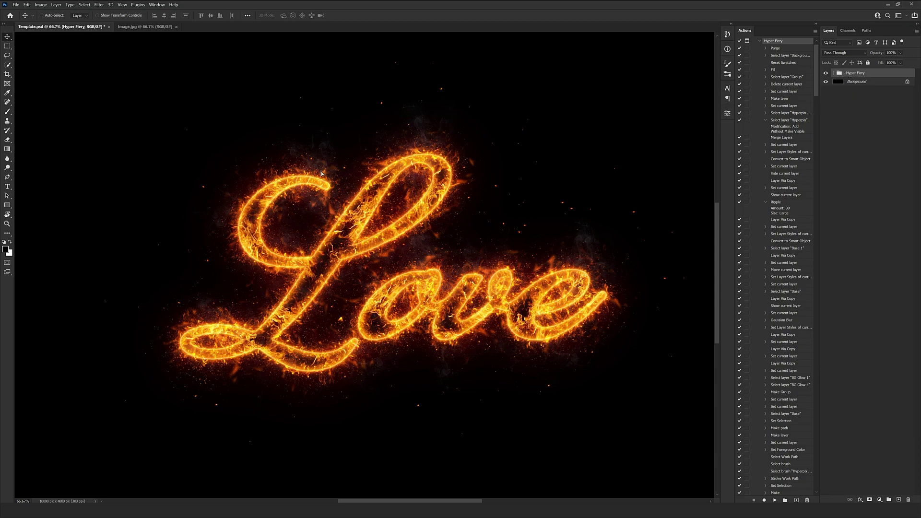
{"action": "left_click", "coordinate": [161, 26]}
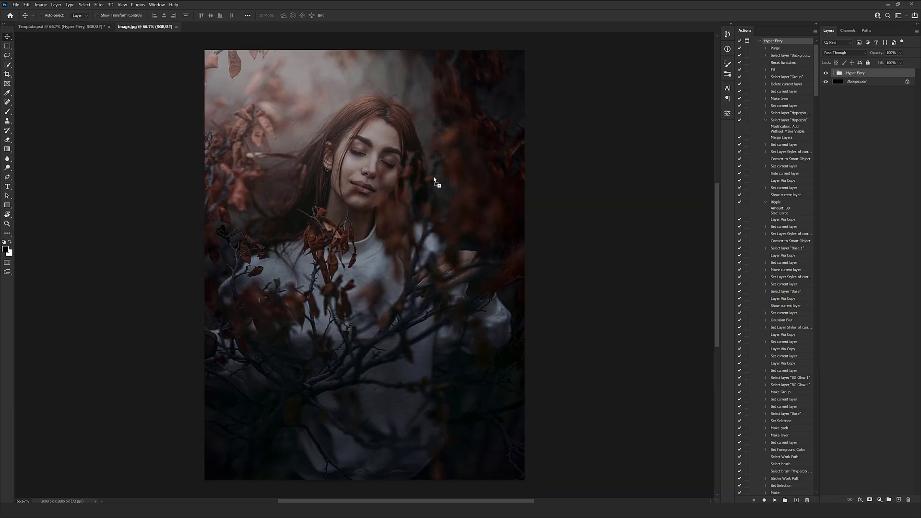
{"action": "left_click_drag", "start_coordinate": [332, 217], "coordinate": [332, 218]}
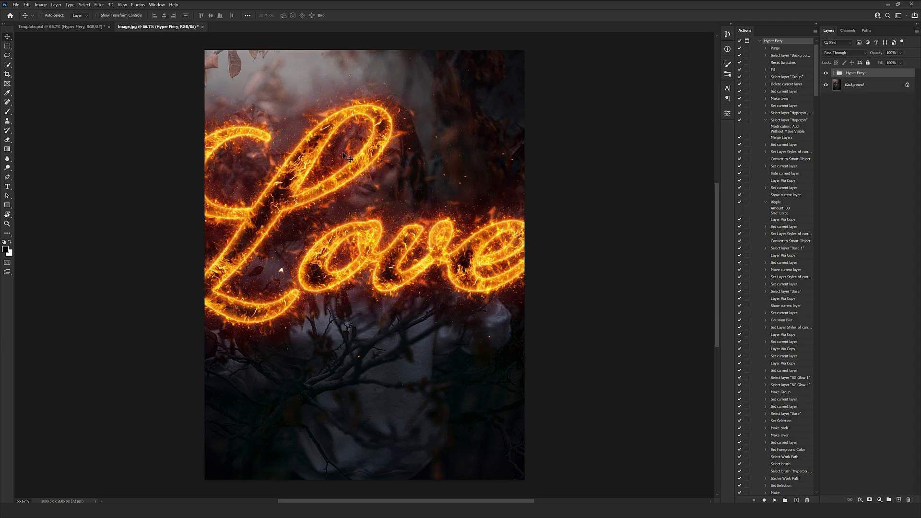
- Move the Hyper Fiery group down and left on the photo, clear of the woman's face
{"action": "left_click_drag", "start_coordinate": [332, 158], "coordinate": [284, 189]}
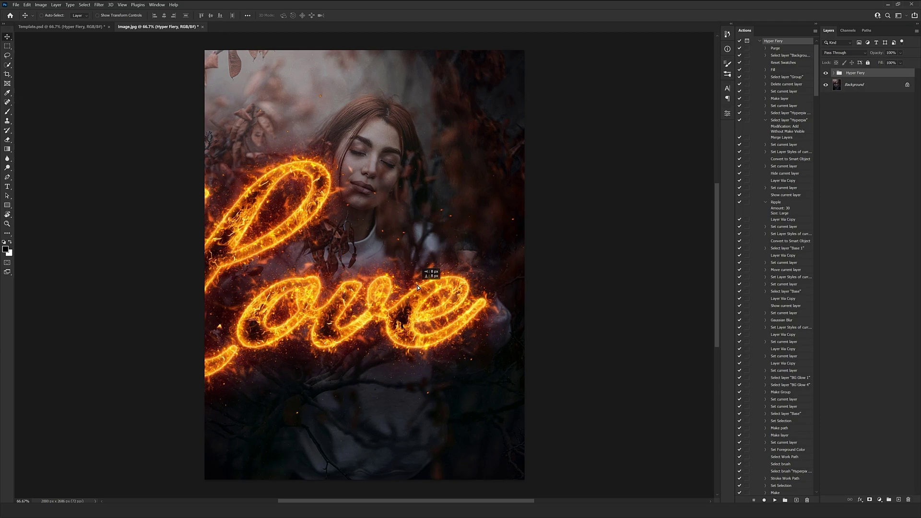
{"action": "left_click_drag", "start_coordinate": [305, 227], "coordinate": [419, 256]}
{"action": "left_click_drag", "start_coordinate": [350, 162], "coordinate": [275, 244]}
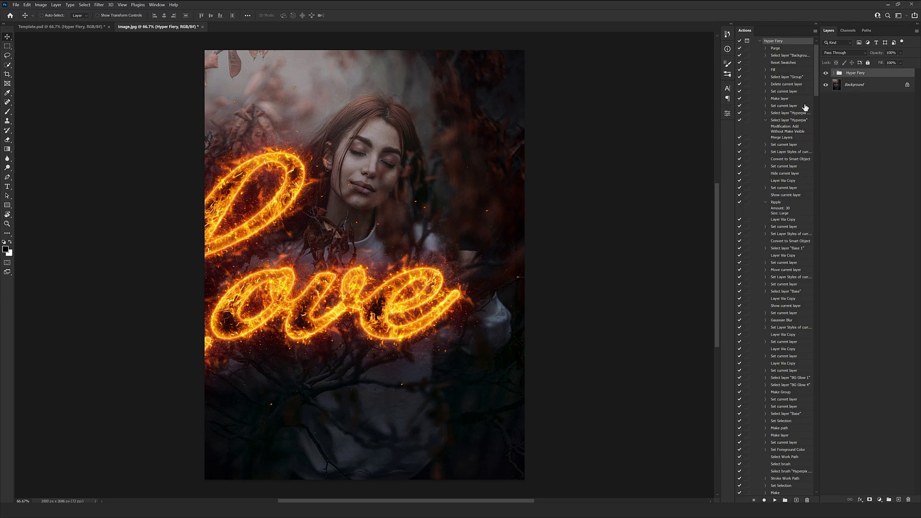
- Extend the canvas to the left of the photo with the Crop tool to fit the whole Love word
{"action": "key", "text": "c"}
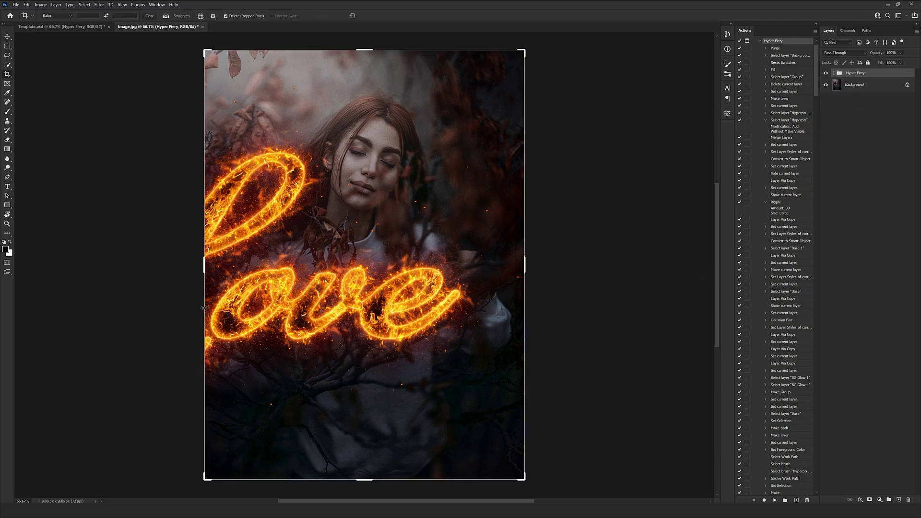
{"action": "left_click_drag", "start_coordinate": [203, 308], "coordinate": [94, 317]}
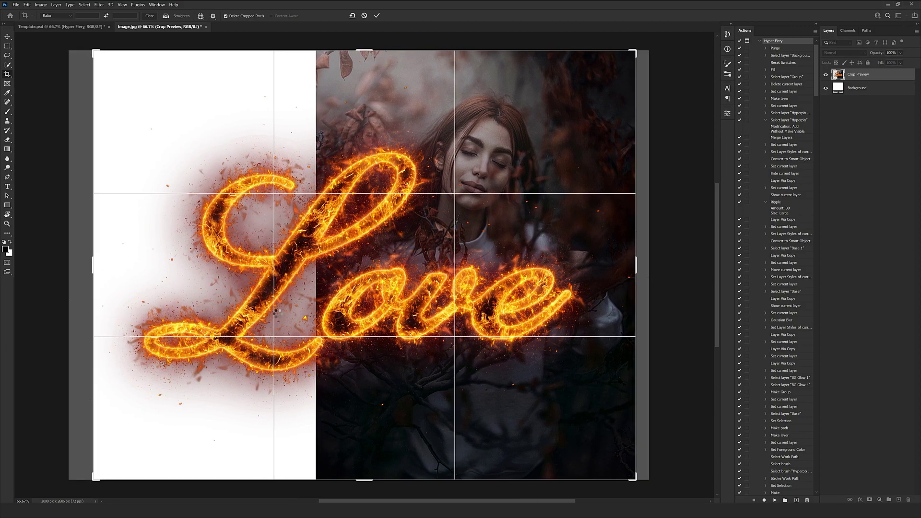
{"action": "key", "text": "Return"}
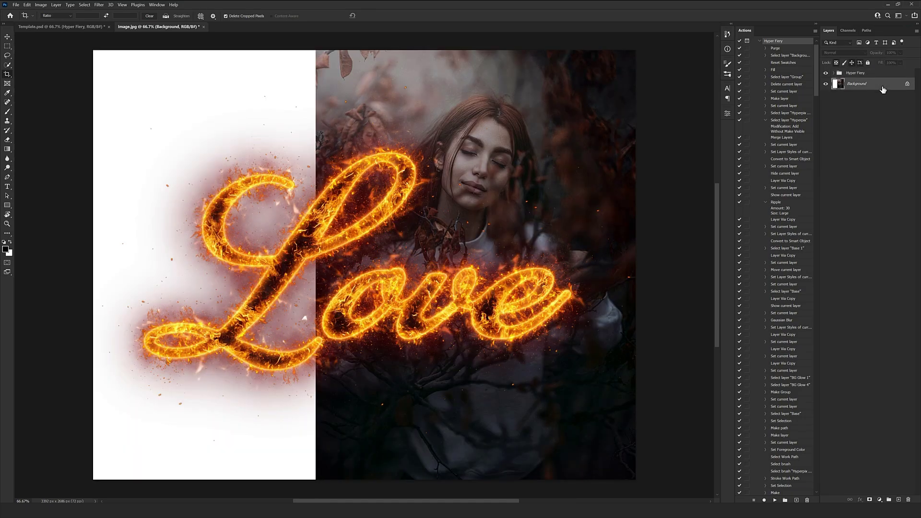
- Cover the white extension on the Background layer with black-to-transparent gradients that fade into the photo's left part
{"action": "key", "text": "g"}
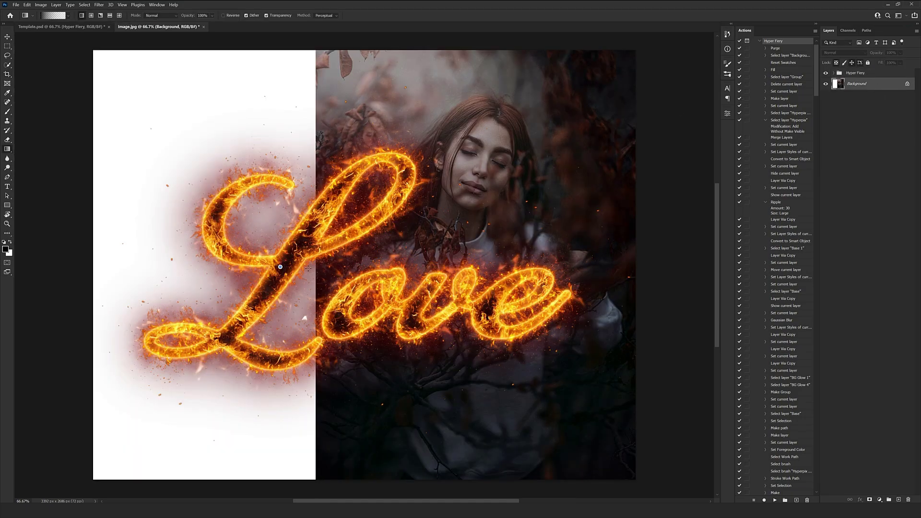
{"action": "left_click_drag", "start_coordinate": [328, 284], "coordinate": [302, 281]}
{"action": "left_click_drag", "start_coordinate": [395, 286], "coordinate": [287, 290]}
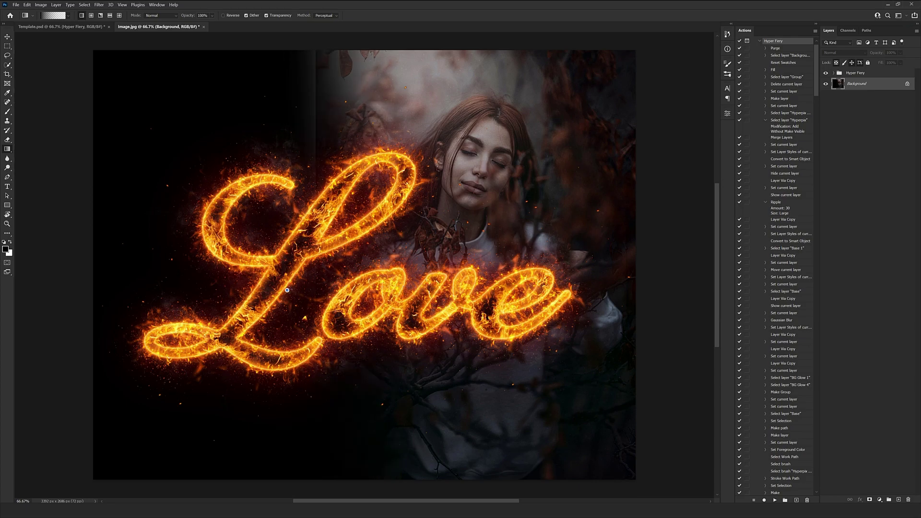
{"action": "left_click_drag", "start_coordinate": [298, 142], "coordinate": [386, 143]}
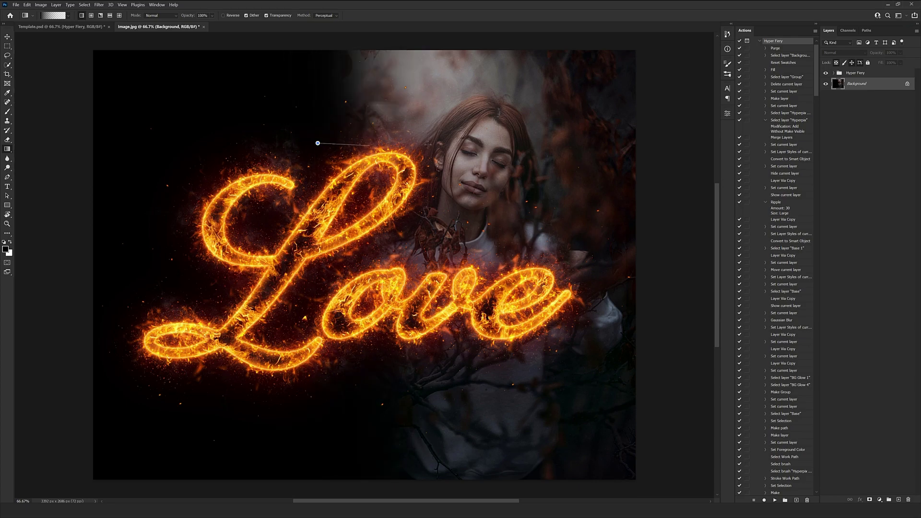
{"action": "left_click_drag", "start_coordinate": [317, 143], "coordinate": [428, 144]}
{"action": "left_click", "coordinate": [8, 37]}
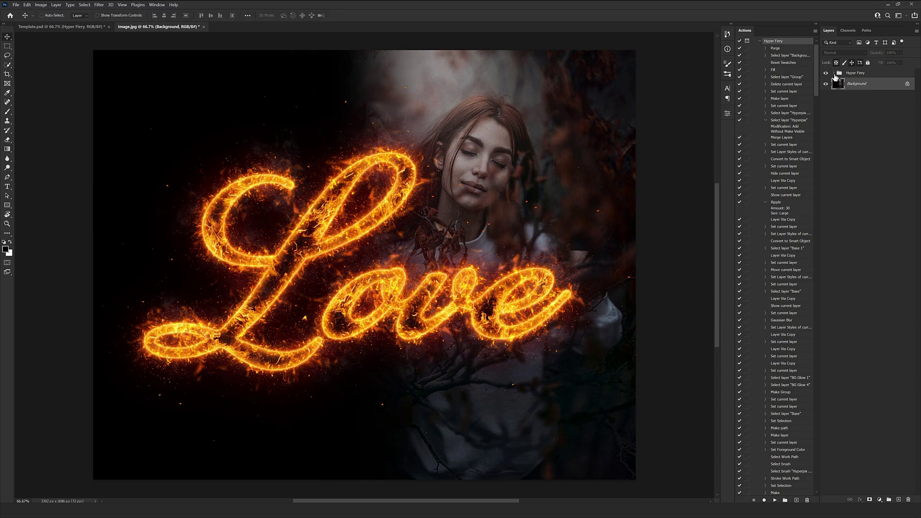
- Expand the Hyper Fiery group and hide its Text Background layer
{"action": "left_click", "coordinate": [835, 74]}
{"action": "left_click", "coordinate": [879, 88]}
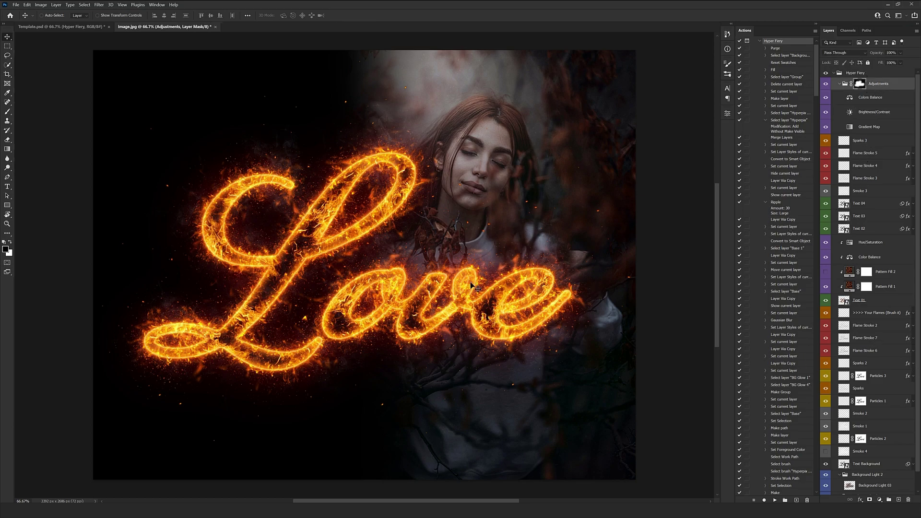
{"action": "scroll", "coordinate": [565, 298], "scroll_direction": "up", "scroll_amount": 2}
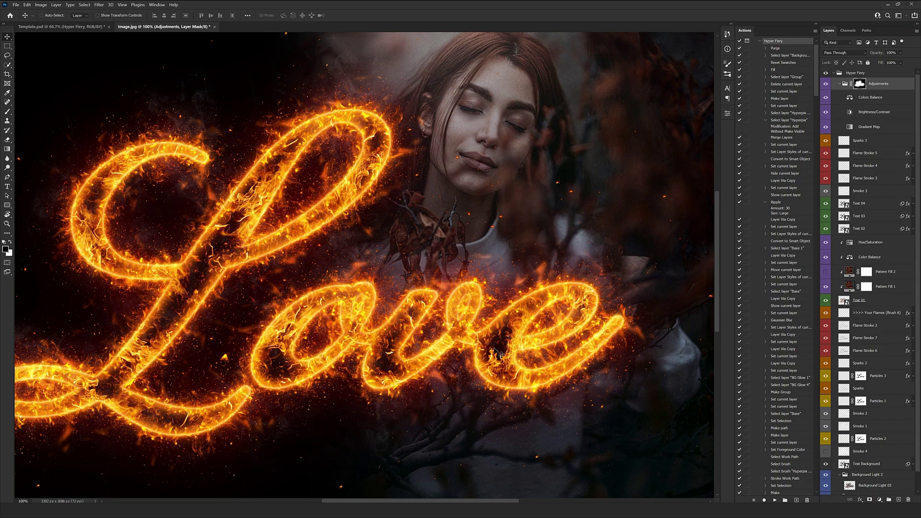
{"action": "scroll", "coordinate": [868, 281], "scroll_direction": "down", "scroll_amount": 1}
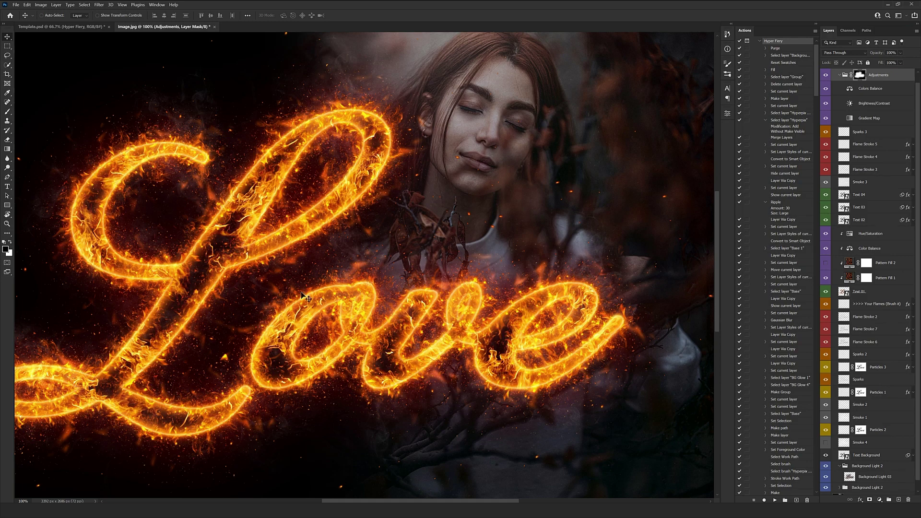
{"action": "scroll", "coordinate": [843, 277], "scroll_direction": "down", "scroll_amount": 1}
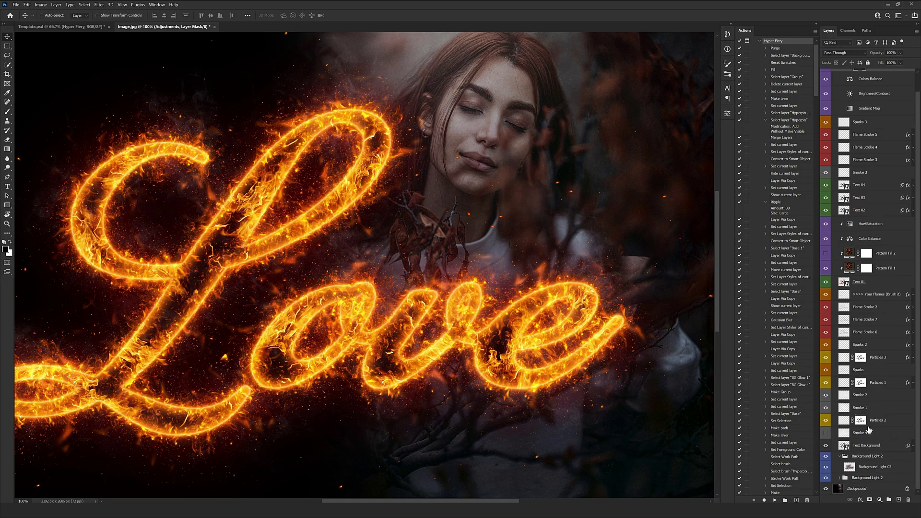
{"action": "left_click", "coordinate": [870, 446]}
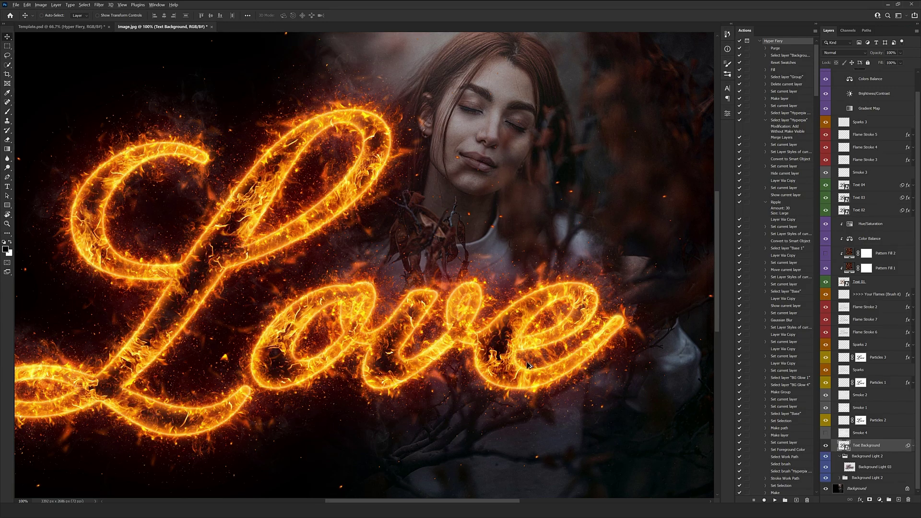
{"action": "scroll", "coordinate": [526, 363], "scroll_direction": "up", "scroll_amount": 2}
{"action": "left_click", "coordinate": [826, 446]}
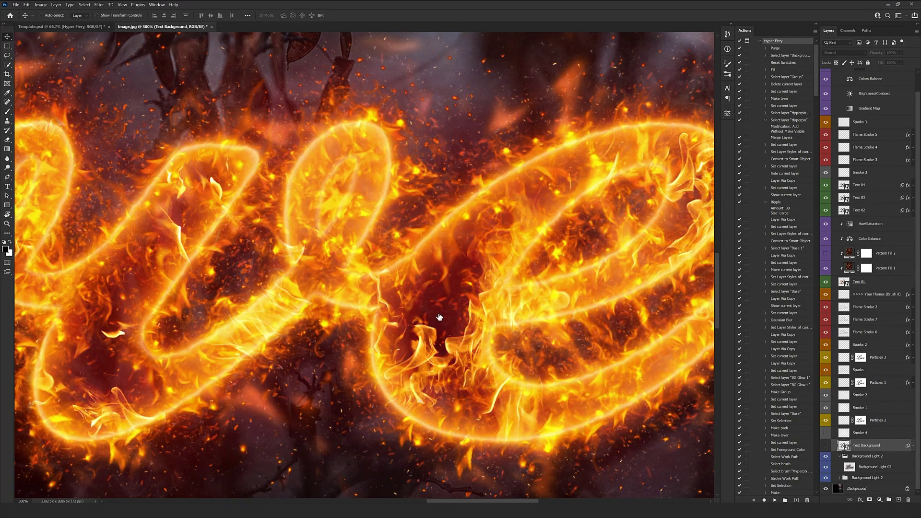
{"action": "scroll", "coordinate": [447, 283], "scroll_direction": "down", "scroll_amount": 4}
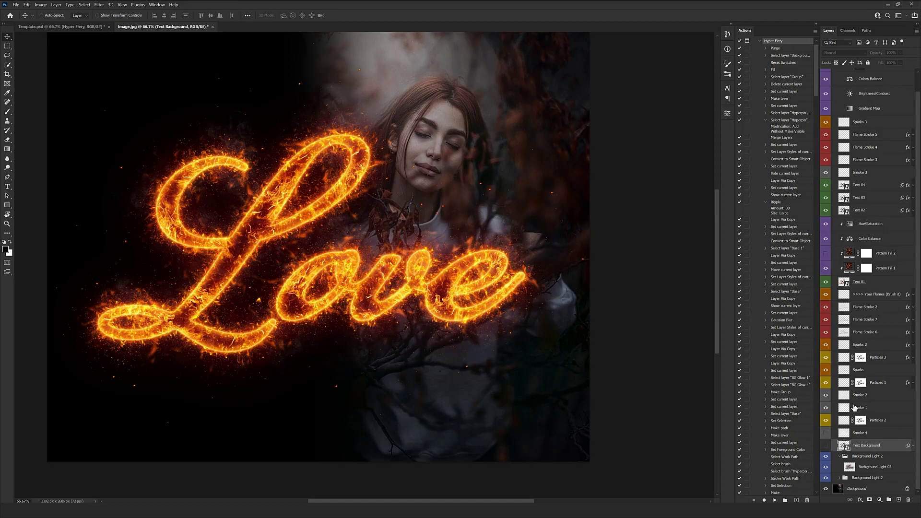
- Move the Hyper Fiery group up and right over the woman's portrait, and show the Text Background layer again
{"action": "scroll", "coordinate": [854, 407], "scroll_direction": "up", "scroll_amount": 1}
{"action": "left_click", "coordinate": [875, 75]}
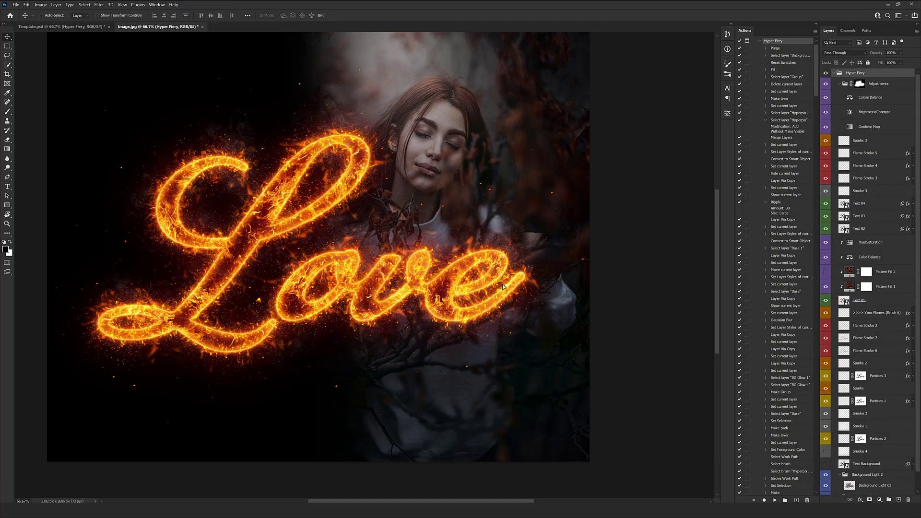
{"action": "left_click_drag", "start_coordinate": [503, 287], "coordinate": [628, 245]}
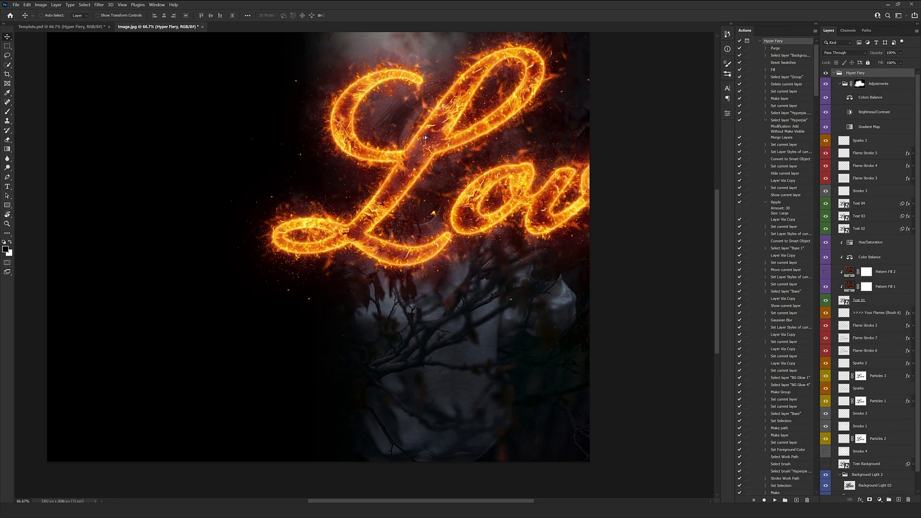
{"action": "scroll", "coordinate": [427, 139], "scroll_direction": "up", "scroll_amount": 3}
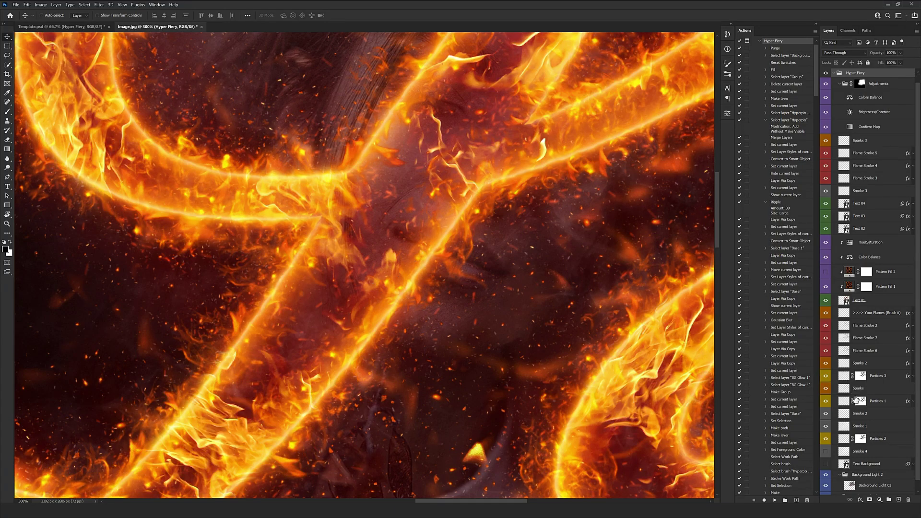
{"action": "scroll", "coordinate": [829, 449], "scroll_direction": "down", "scroll_amount": 1}
{"action": "scroll", "coordinate": [544, 381], "scroll_direction": "down", "scroll_amount": 5}
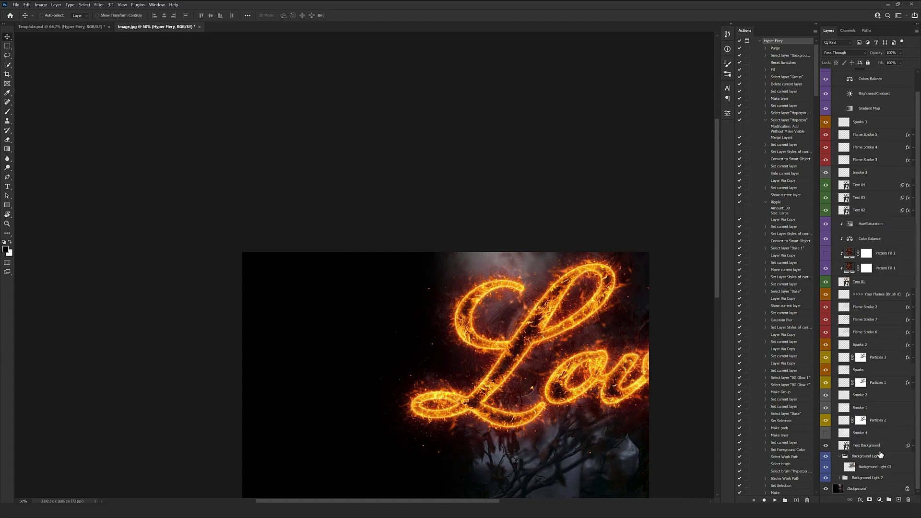
- Move the whole Hyper Fiery group back left and down, below the woman's face, with the full Love word inside the canvas
{"action": "left_click", "coordinate": [880, 446]}
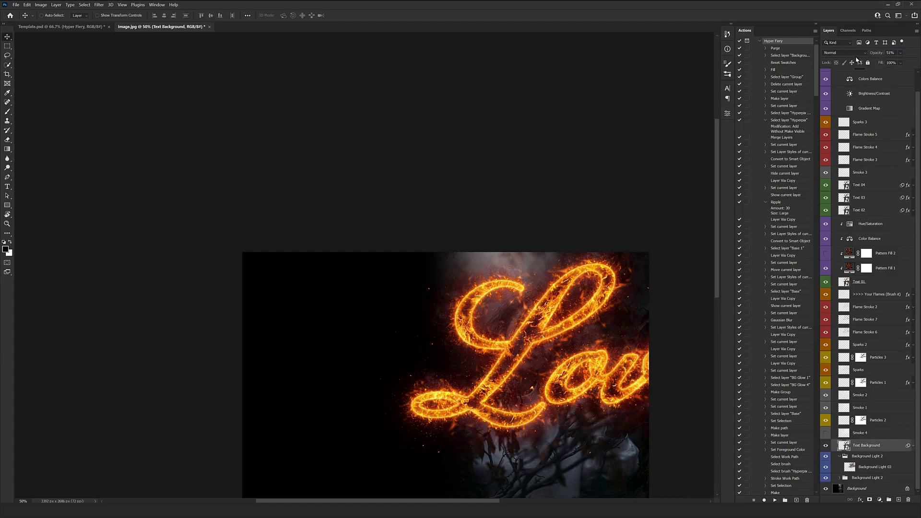
{"action": "scroll", "coordinate": [881, 124], "scroll_direction": "up", "scroll_amount": 1}
{"action": "left_click", "coordinate": [856, 73]}
{"action": "left_click_drag", "start_coordinate": [580, 313], "coordinate": [491, 210]}
{"action": "left_click_drag", "start_coordinate": [471, 246], "coordinate": [482, 248]}
- Toggle the Background Light 03 layer off and on to compare the glow behind the Love lettering
{"action": "scroll", "coordinate": [896, 456], "scroll_direction": "down", "scroll_amount": 1}
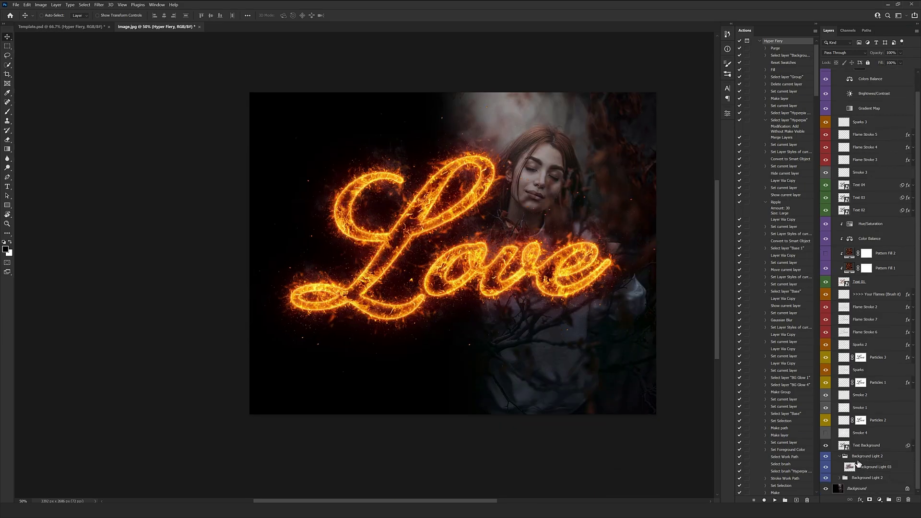
{"action": "left_click", "coordinate": [825, 468]}
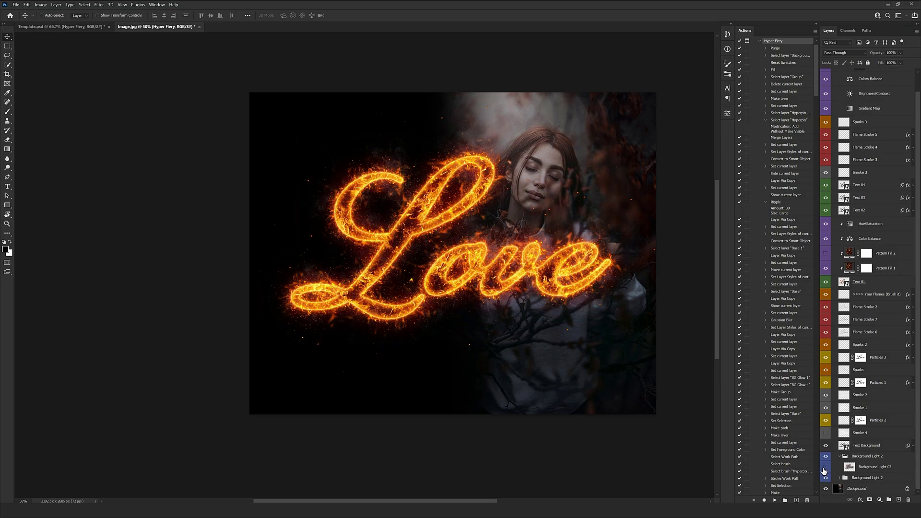
{"action": "left_click", "coordinate": [825, 468]}
{"action": "left_click", "coordinate": [825, 468]}
{"action": "left_click", "coordinate": [823, 468]}
{"action": "scroll", "coordinate": [525, 326], "scroll_direction": "up", "scroll_amount": 2}
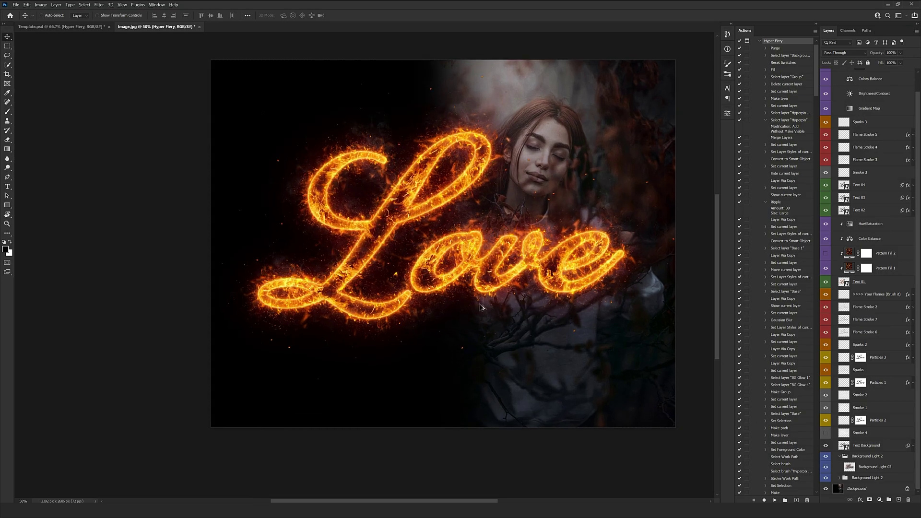
{"action": "scroll", "coordinate": [525, 326], "scroll_direction": "up", "scroll_amount": 5}
{"action": "scroll", "coordinate": [472, 290], "scroll_direction": "down", "scroll_amount": 5}
{"action": "left_click_drag", "start_coordinate": [470, 290], "coordinate": [474, 272]}
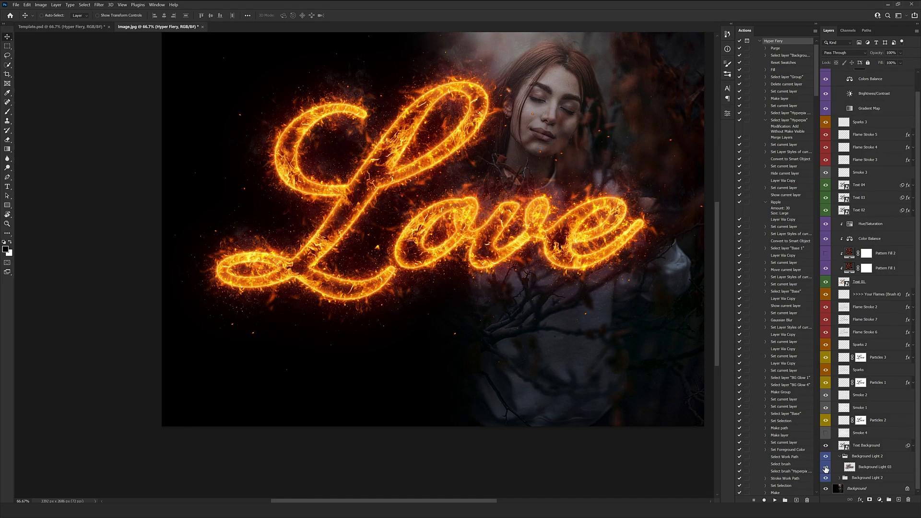
{"action": "scroll", "coordinate": [398, 270], "scroll_direction": "up", "scroll_amount": 1}
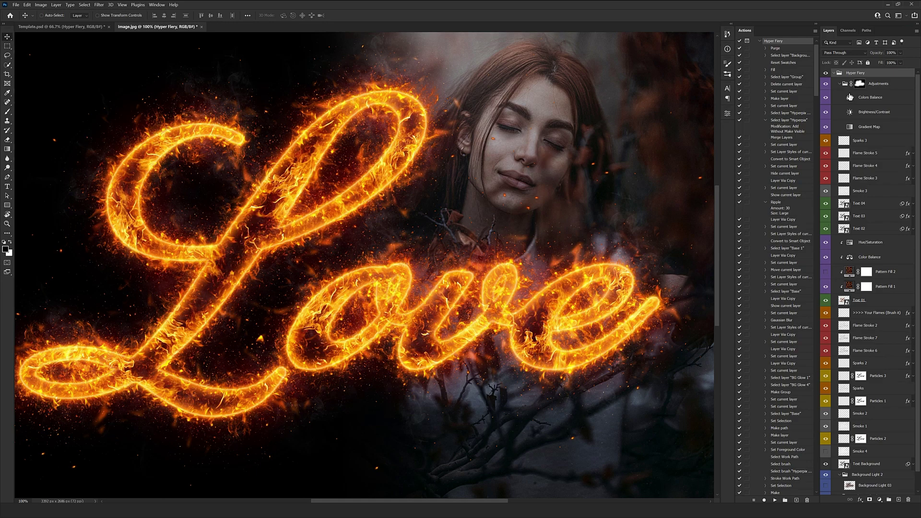
- Collapse the Hyper Fiery group, add a layer mask to it, and choose the Soft Round brush
{"action": "left_click", "coordinate": [833, 73]}
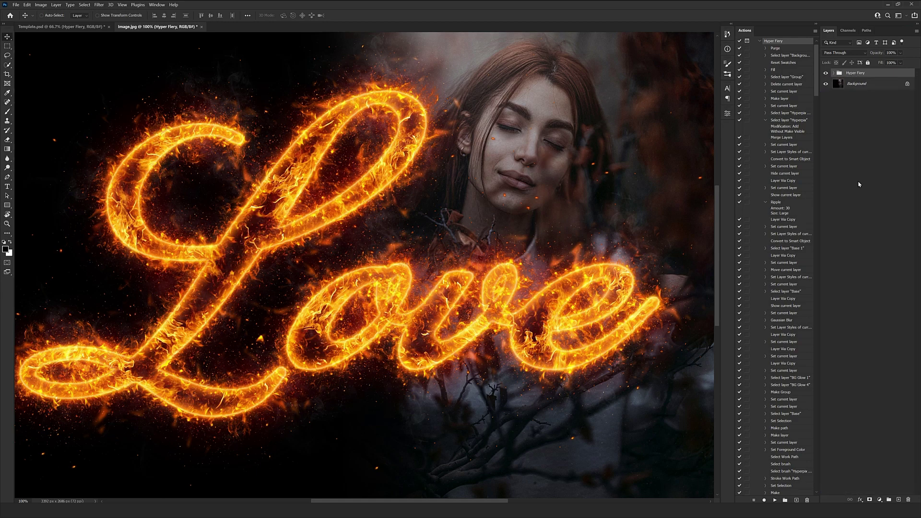
{"action": "left_click", "coordinate": [870, 500]}
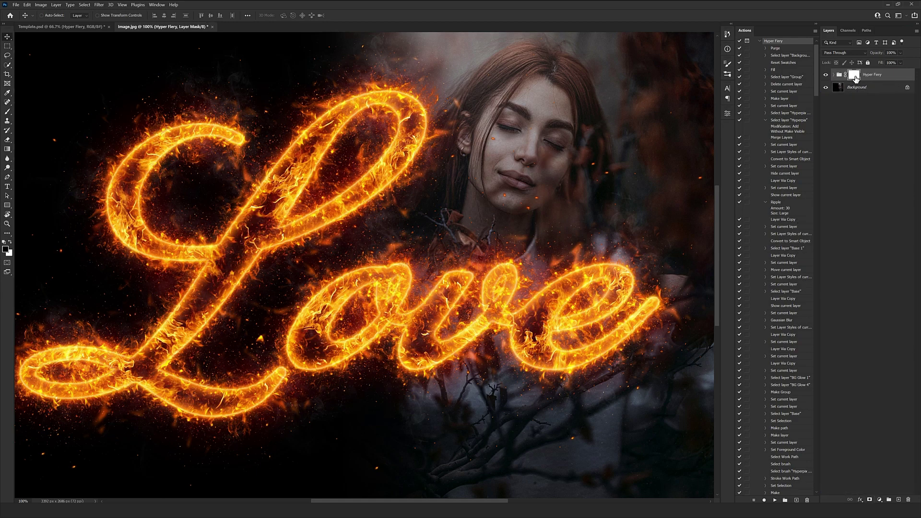
{"action": "left_click", "coordinate": [7, 112]}
{"action": "right_click", "coordinate": [378, 152]}
{"action": "left_click", "coordinate": [411, 244]}
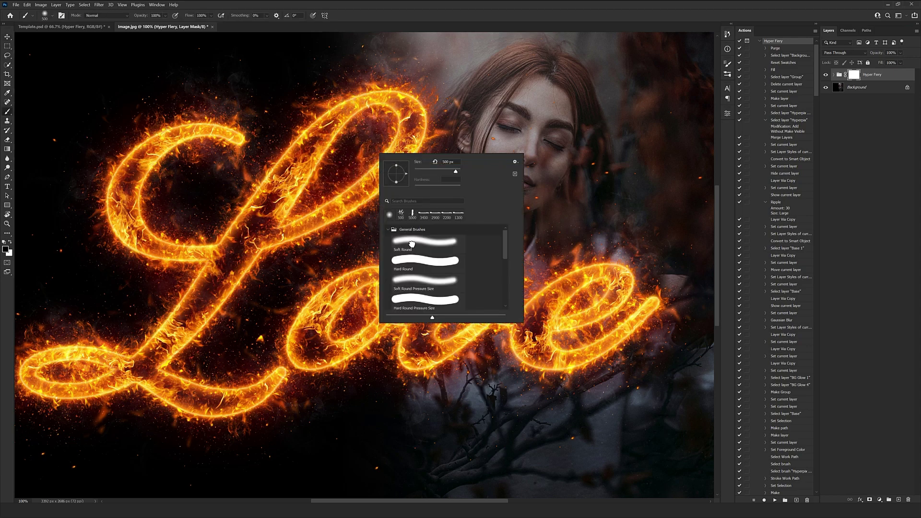
{"action": "left_click", "coordinate": [620, 158]}
- Resize the brush and paint black on the Hyper Fiery mask to hide the sparks over the woman's face
{"action": "left_click_drag", "start_coordinate": [626, 157], "coordinate": [604, 142]}
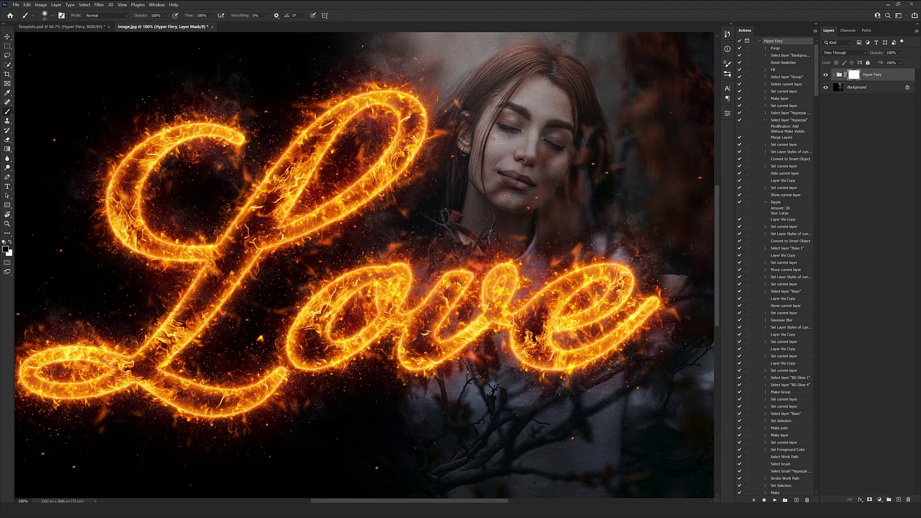
{"action": "mouse_move", "coordinate": [568, 171]}
{"action": "left_mouse_down"}
{"action": "mouse_move", "coordinate": [618, 166]}
{"action": "mouse_move", "coordinate": [589, 178]}
{"action": "mouse_move", "coordinate": [649, 178]}
{"action": "mouse_move", "coordinate": [501, 179]}
{"action": "mouse_move", "coordinate": [491, 193]}
{"action": "mouse_move", "coordinate": [543, 198]}
{"action": "mouse_move", "coordinate": [472, 187]}
{"action": "left_mouse_up"}
{"action": "key", "text": "space"}
{"action": "mouse_move", "coordinate": [407, 243]}
{"action": "left_mouse_down"}
{"action": "mouse_move", "coordinate": [435, 149]}
{"action": "mouse_move", "coordinate": [425, 136]}
{"action": "mouse_move", "coordinate": [396, 296]}
{"action": "mouse_move", "coordinate": [469, 220]}
{"action": "mouse_move", "coordinate": [463, 235]}
{"action": "left_mouse_up"}
{"action": "key", "text": "v"}
{"action": "key", "text": "space"}
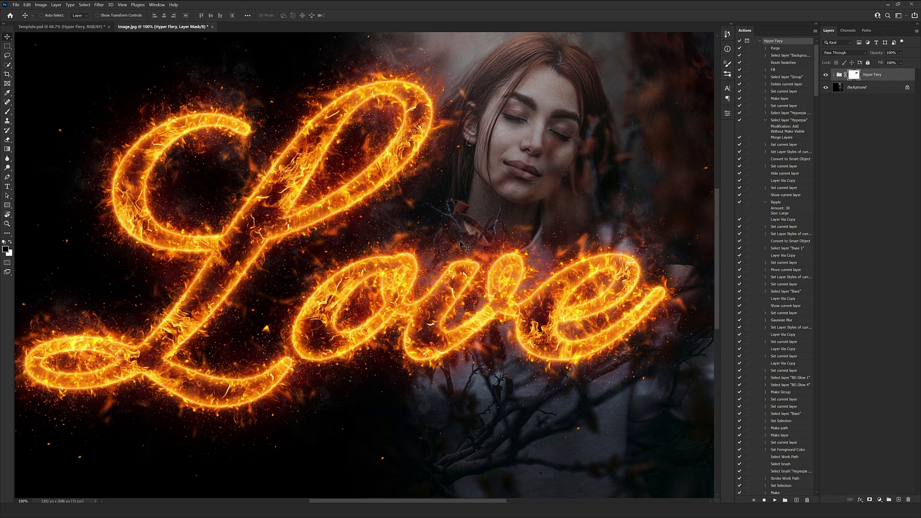
- Close Image.jpg and revert Template.psd to its saved version
{"action": "left_click", "coordinate": [211, 27]}
{"action": "left_click", "coordinate": [367, 286]}
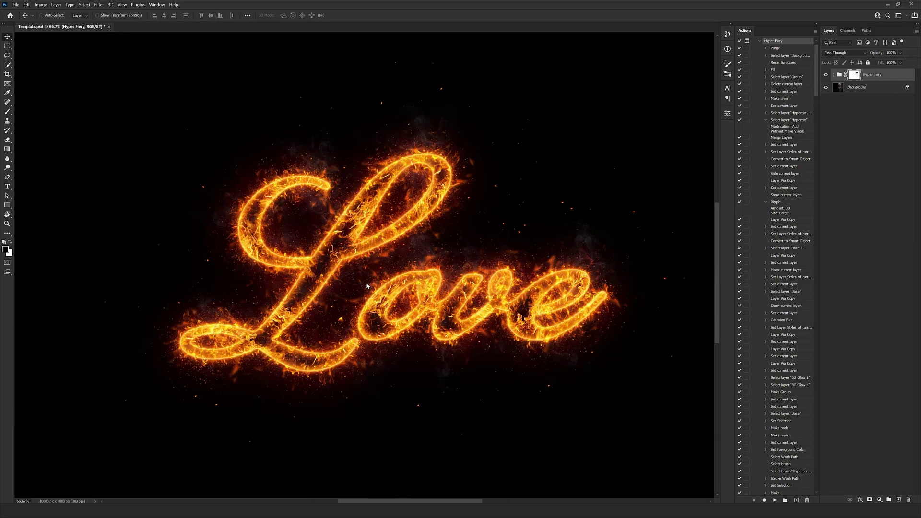
{"action": "left_click", "coordinate": [19, 5]}
{"action": "left_click", "coordinate": [25, 95]}
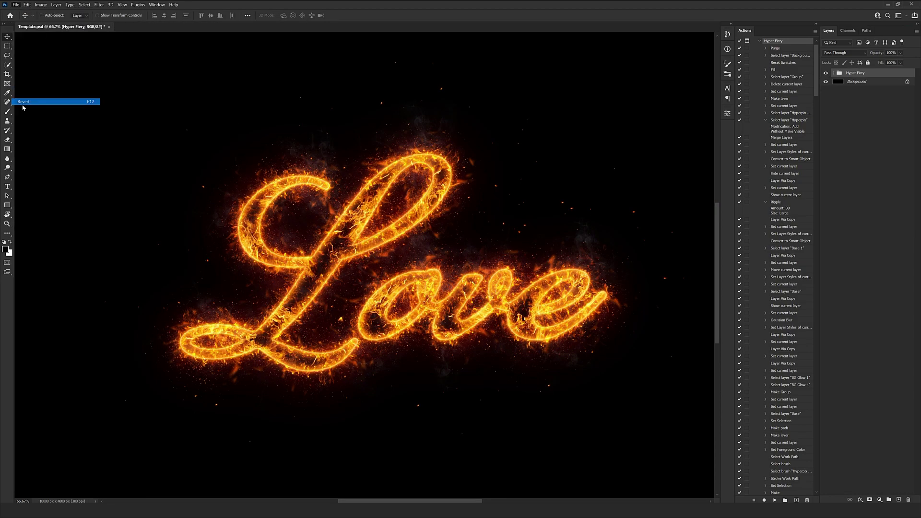
{"action": "scroll", "coordinate": [279, 210], "scroll_direction": "down", "scroll_amount": 2}
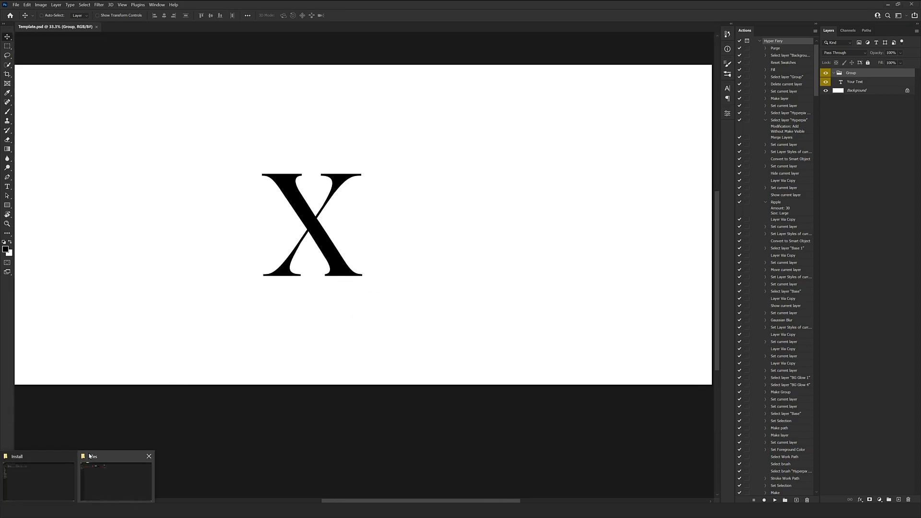
- Open the six logo PNG files from the Files folder and place the Netflix logo in the upper right of the template canvas
{"action": "left_click", "coordinate": [99, 473]}
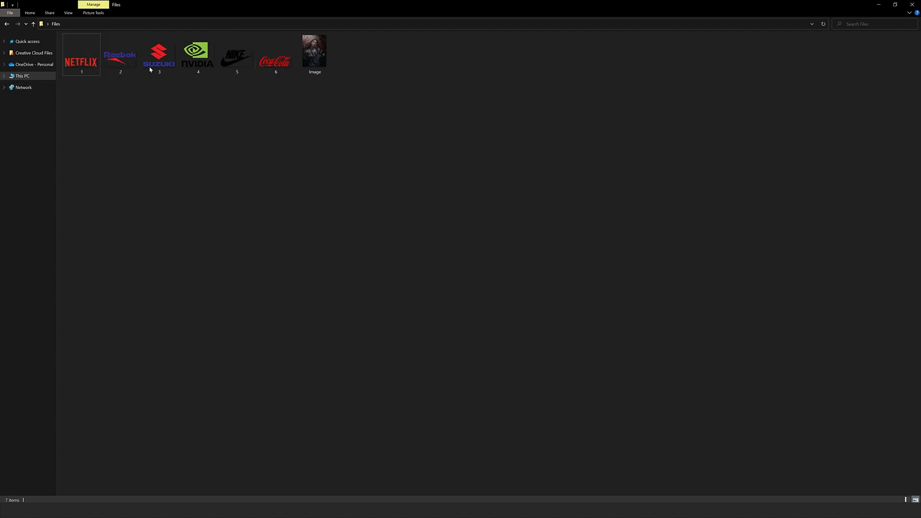
{"action": "left_click_drag", "start_coordinate": [289, 87], "coordinate": [385, 14]}
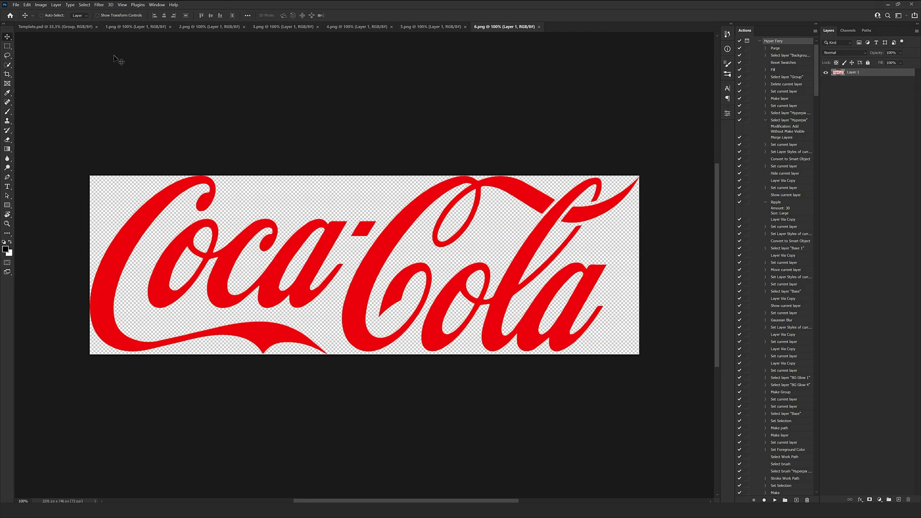
{"action": "left_click", "coordinate": [115, 30]}
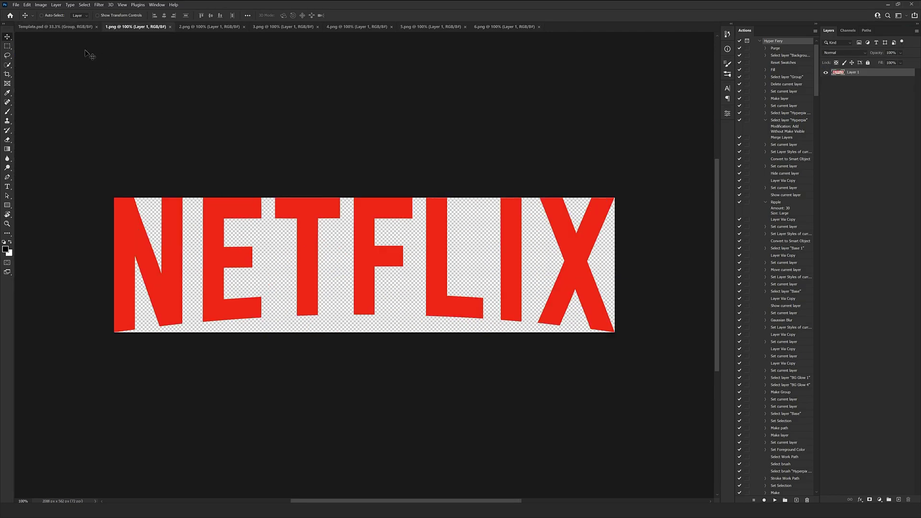
{"action": "left_click_drag", "start_coordinate": [217, 192], "coordinate": [464, 234]}
{"action": "scroll", "coordinate": [375, 231], "scroll_direction": "down", "scroll_amount": 2}
{"action": "left_click", "coordinate": [139, 28]}
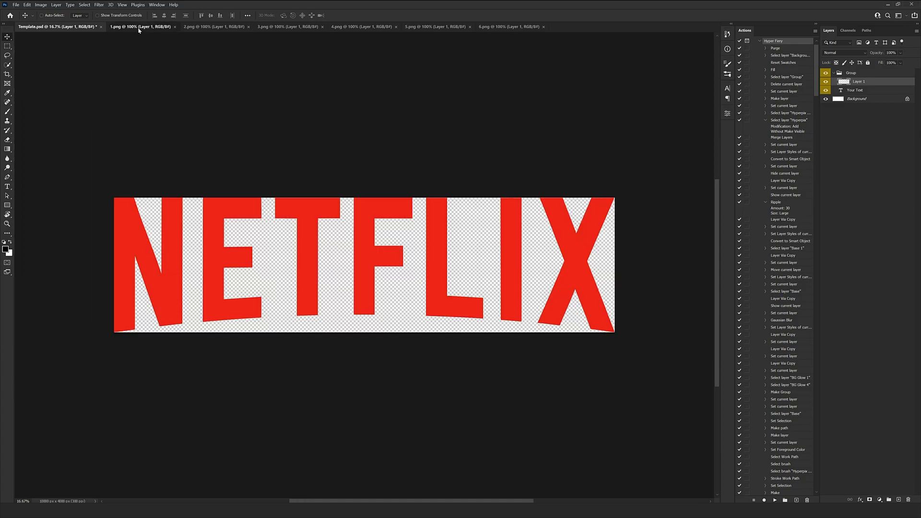
{"action": "left_click", "coordinate": [38, 27]}
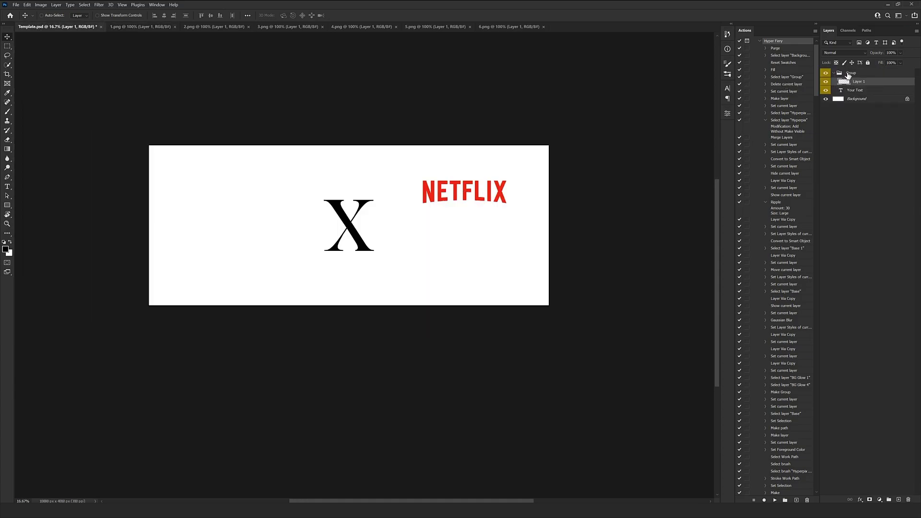
- Bring the Reebok logo from 2.png into the template's Group
{"action": "left_click", "coordinate": [849, 76]}
{"action": "left_click", "coordinate": [855, 82]}
{"action": "left_click", "coordinate": [876, 75]}
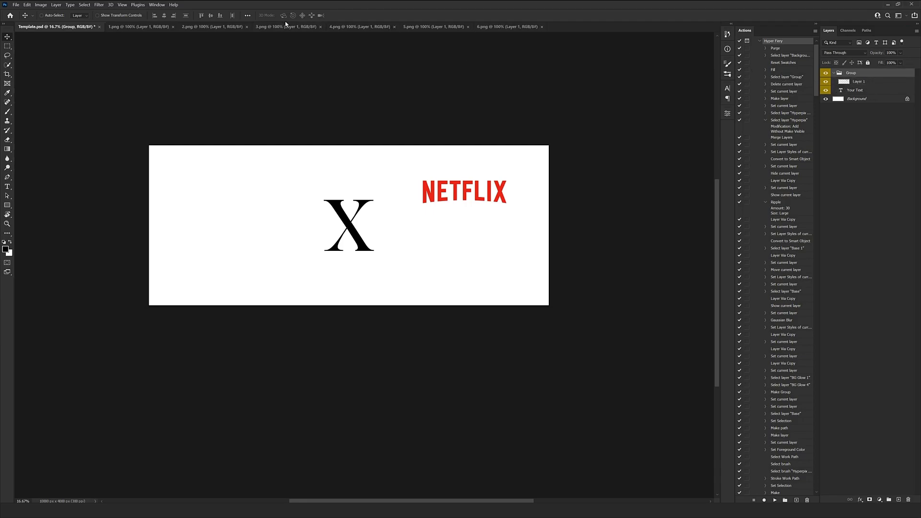
{"action": "left_click", "coordinate": [287, 26]}
{"action": "left_click", "coordinate": [204, 27]}
{"action": "left_click_drag", "start_coordinate": [75, 27], "coordinate": [455, 180]}
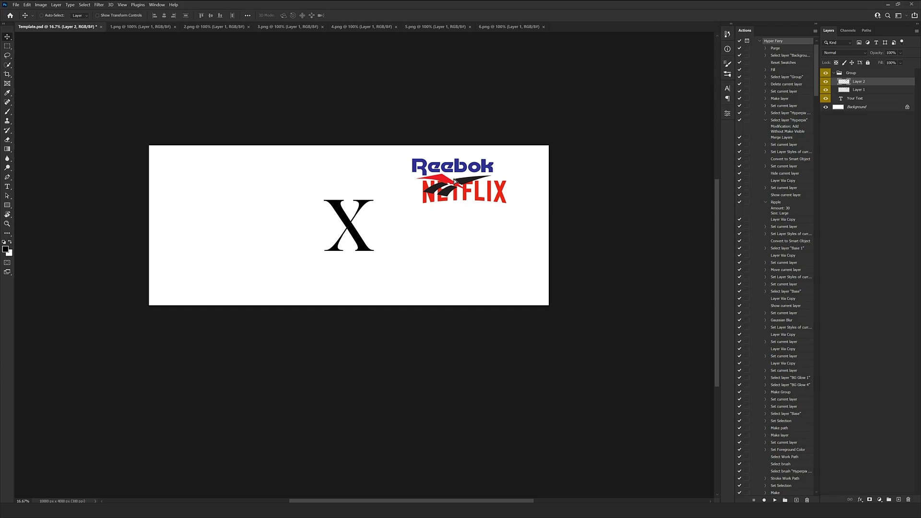
- Move the Reebok logo to the left of the Netflix logo and delete the Your Text layer
{"action": "mouse_move", "coordinate": [863, 82]}
{"action": "left_mouse_down"}
{"action": "mouse_move", "coordinate": [862, 68]}
{"action": "mouse_move", "coordinate": [850, 76]}
{"action": "left_mouse_up"}
{"action": "left_click_drag", "start_coordinate": [461, 249], "coordinate": [370, 209]}
{"action": "left_click", "coordinate": [878, 90]}
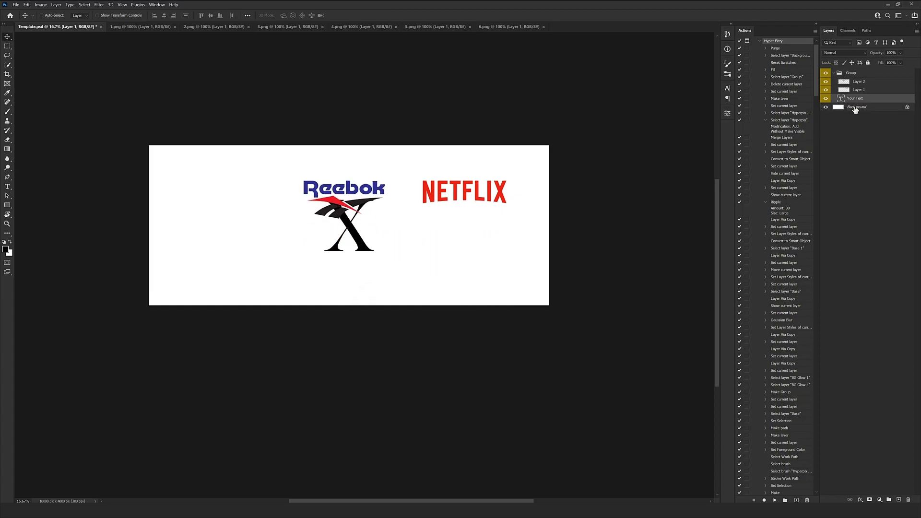
{"action": "left_click", "coordinate": [907, 500]}
- Add the Suzuki logo beside Reebok, and the NVIDIA, Nike and Coca-Cola logos as a second row in the template
{"action": "left_click", "coordinate": [277, 27]}
{"action": "left_click_drag", "start_coordinate": [300, 159], "coordinate": [284, 229]}
{"action": "left_click", "coordinate": [363, 27]}
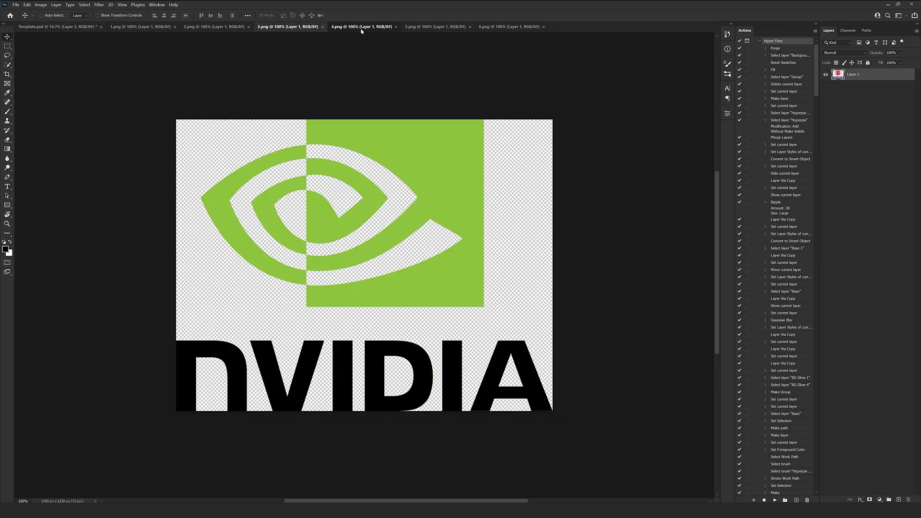
{"action": "left_click_drag", "start_coordinate": [365, 263], "coordinate": [276, 232]}
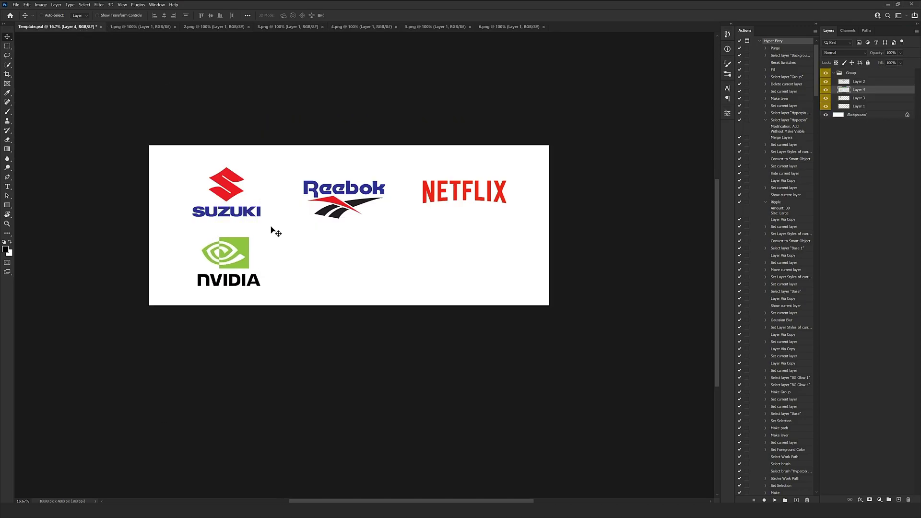
{"action": "left_click", "coordinate": [411, 27]}
{"action": "left_click_drag", "start_coordinate": [287, 192], "coordinate": [361, 274]}
{"action": "left_click", "coordinate": [491, 27]}
{"action": "left_click_drag", "start_coordinate": [307, 216], "coordinate": [484, 298]}
- Align the vertical centers of each logo row and move the Suzuki, Reebok and Netflix row slightly up
{"action": "left_click_drag", "start_coordinate": [504, 188], "coordinate": [168, 25]}
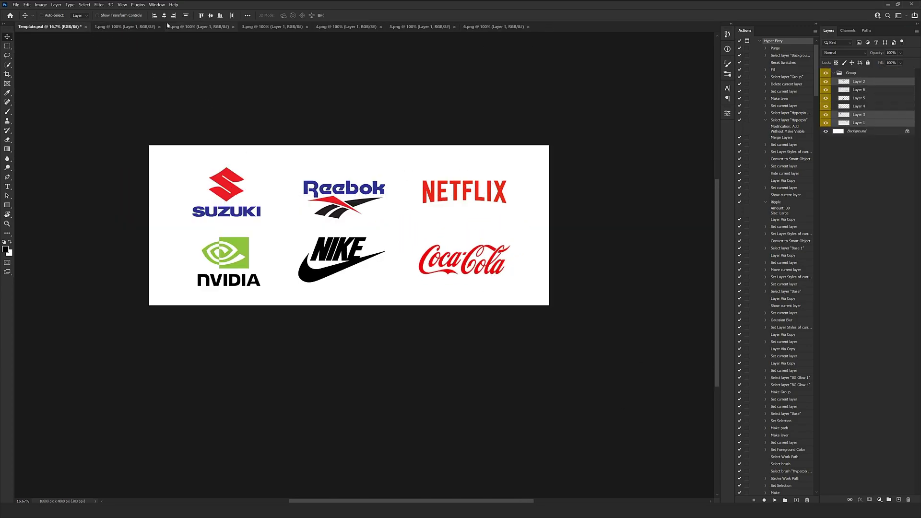
{"action": "key", "text": "ctrl+shift+z"}
{"action": "key", "text": "ctrl+z"}
{"action": "left_click_drag", "start_coordinate": [338, 180], "coordinate": [337, 173]}
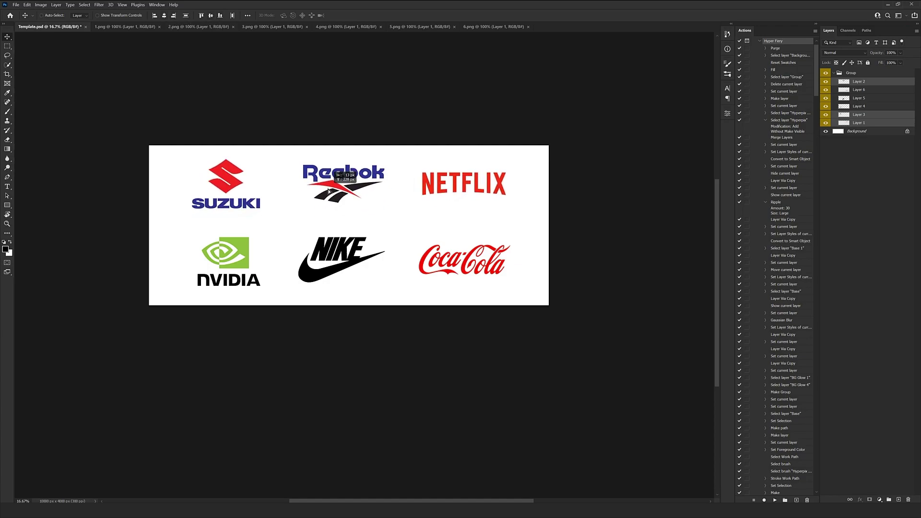
{"action": "left_click_drag", "start_coordinate": [172, 252], "coordinate": [307, 277]}
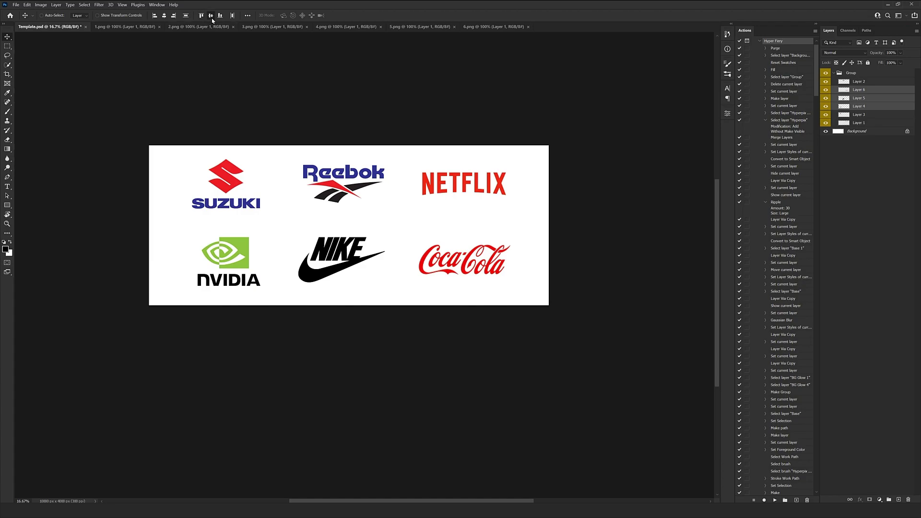
{"action": "left_click", "coordinate": [212, 18]}
- Examine the two rows of logos and their layers inside the template's Group
{"action": "left_click_drag", "start_coordinate": [541, 347], "coordinate": [227, 173]}
{"action": "scroll", "coordinate": [244, 202], "scroll_direction": "up", "scroll_amount": 2}
{"action": "left_click_drag", "start_coordinate": [353, 204], "coordinate": [225, 221]}
{"action": "left_click", "coordinate": [865, 123]}
{"action": "left_click", "coordinate": [864, 124]}
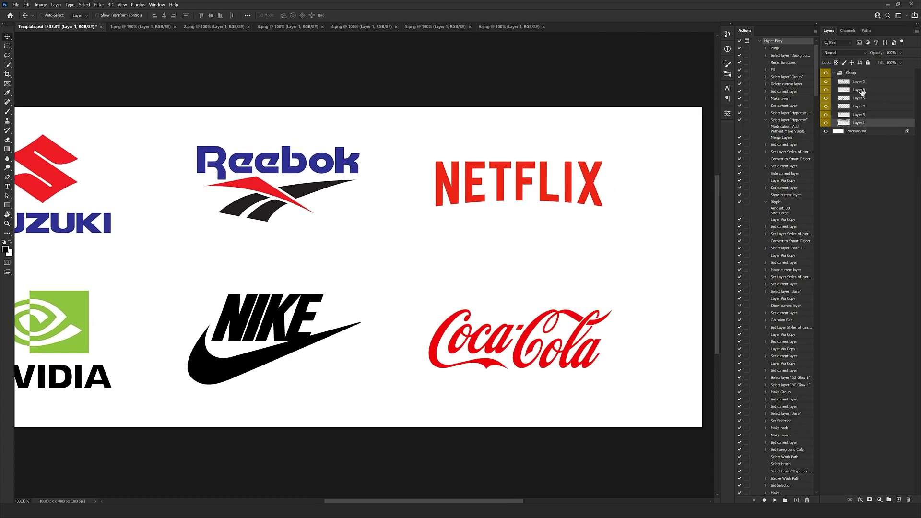
{"action": "scroll", "coordinate": [783, 50], "scroll_direction": "up", "scroll_amount": 1}
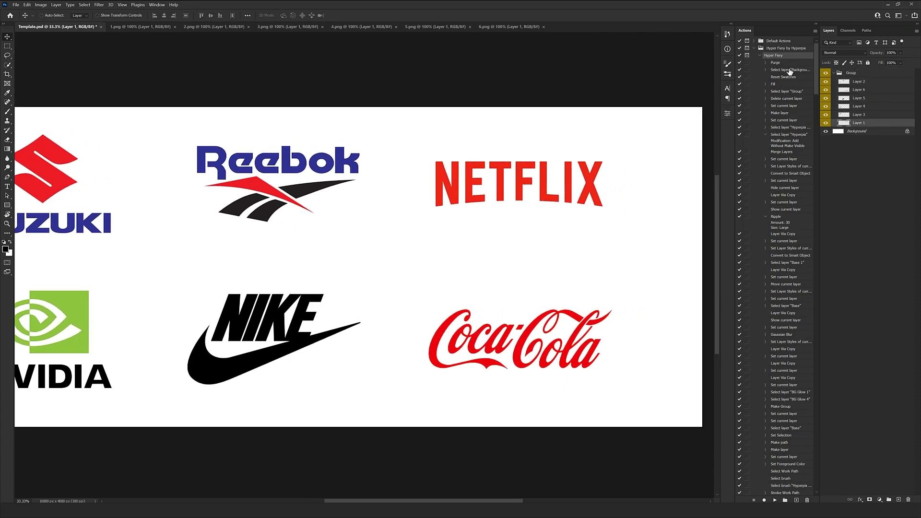
{"action": "left_click_drag", "start_coordinate": [320, 172], "coordinate": [429, 161]}
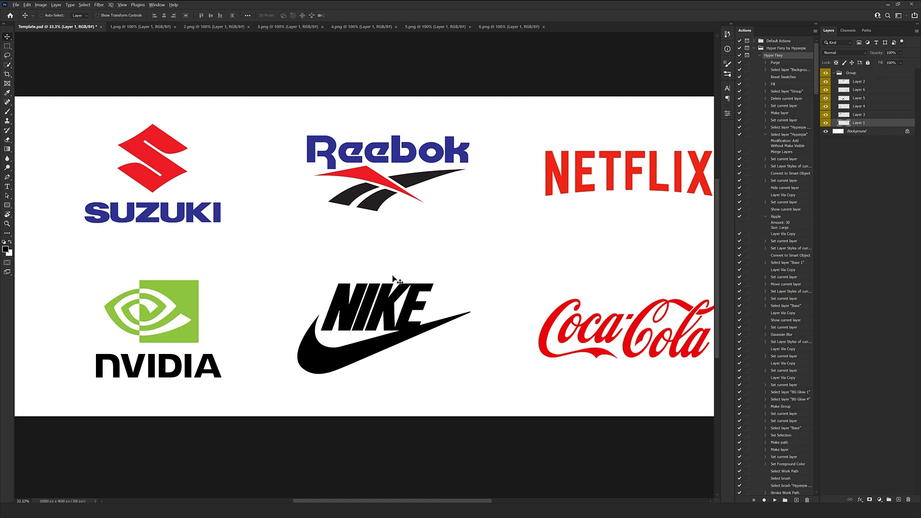
{"action": "scroll", "coordinate": [396, 280], "scroll_direction": "down", "scroll_amount": 1}
- Shift the Suzuki logo slightly left and line up the Nike logo beneath the Reebok logo
{"action": "left_click_drag", "start_coordinate": [248, 170], "coordinate": [183, 198]}
{"action": "left_click_drag", "start_coordinate": [182, 197], "coordinate": [177, 197]}
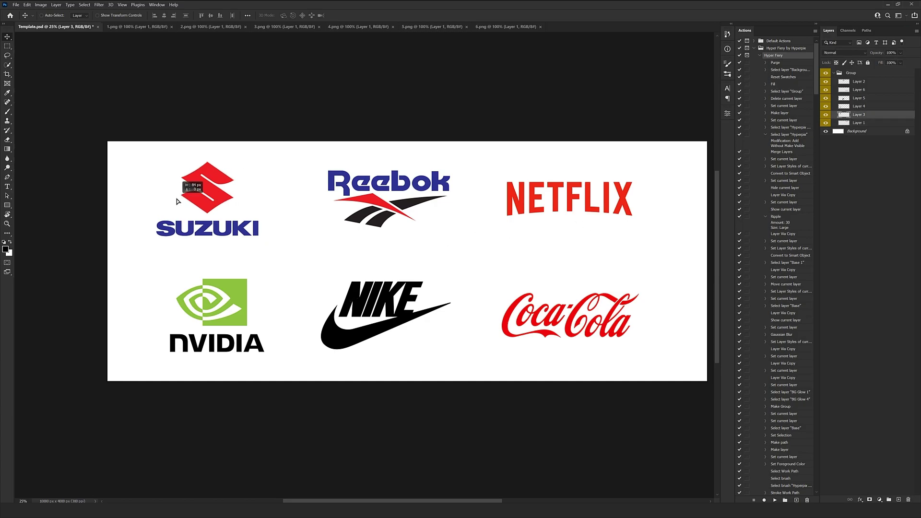
{"action": "left_click_drag", "start_coordinate": [454, 266], "coordinate": [392, 340]}
{"action": "left_click_drag", "start_coordinate": [279, 364], "coordinate": [181, 195]}
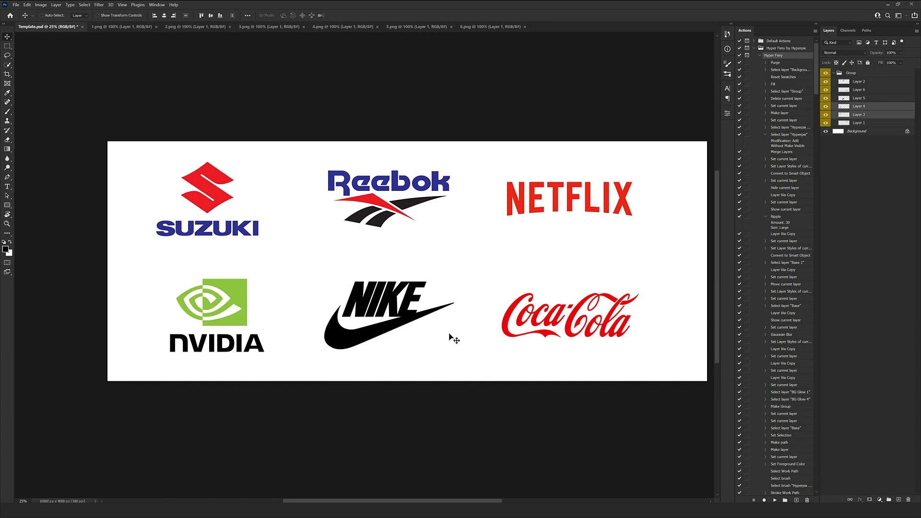
{"action": "left_click_drag", "start_coordinate": [411, 338], "coordinate": [405, 335]}
- Move the Netflix and Coca-Cola logos right, and adjust the position of all six logos on the canvas
{"action": "left_click_drag", "start_coordinate": [479, 345], "coordinate": [613, 192]}
{"action": "left_click_drag", "start_coordinate": [613, 192], "coordinate": [635, 191]}
{"action": "left_click_drag", "start_coordinate": [647, 386], "coordinate": [164, 169]}
{"action": "left_click_drag", "start_coordinate": [163, 169], "coordinate": [170, 169]}
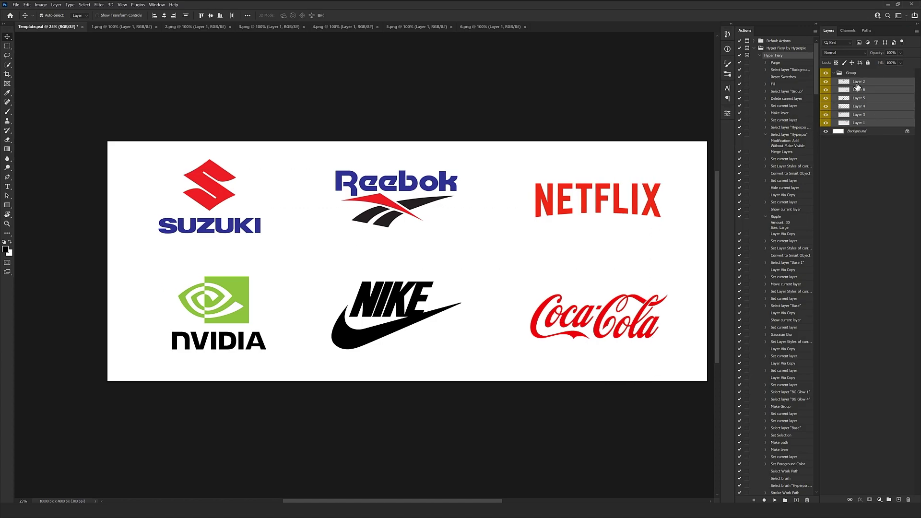
- Merge the six logo layers in the Group into one layer, and undo the test move of the merged logos
{"action": "key", "text": "ctrl+e"}
{"action": "left_click_drag", "start_coordinate": [595, 187], "coordinate": [523, 168]}
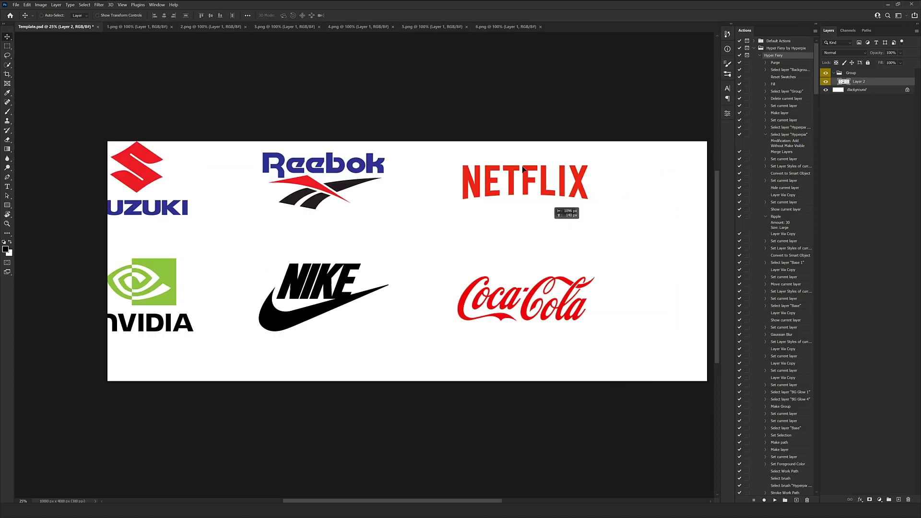
{"action": "key", "text": "ctrl+z"}
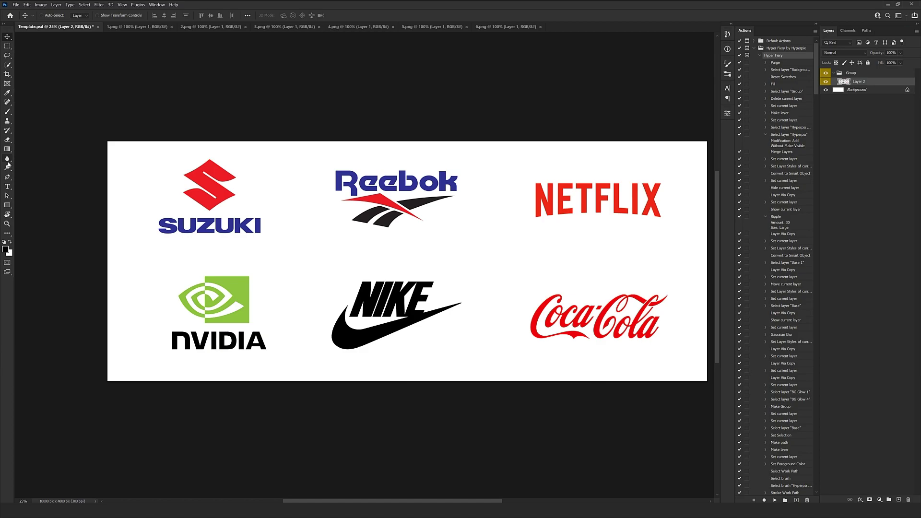
- Check the Brush tool's settings and run the Hyper Fiery action on the merged logos, dismissing its closing message
{"action": "left_click", "coordinate": [7, 111]}
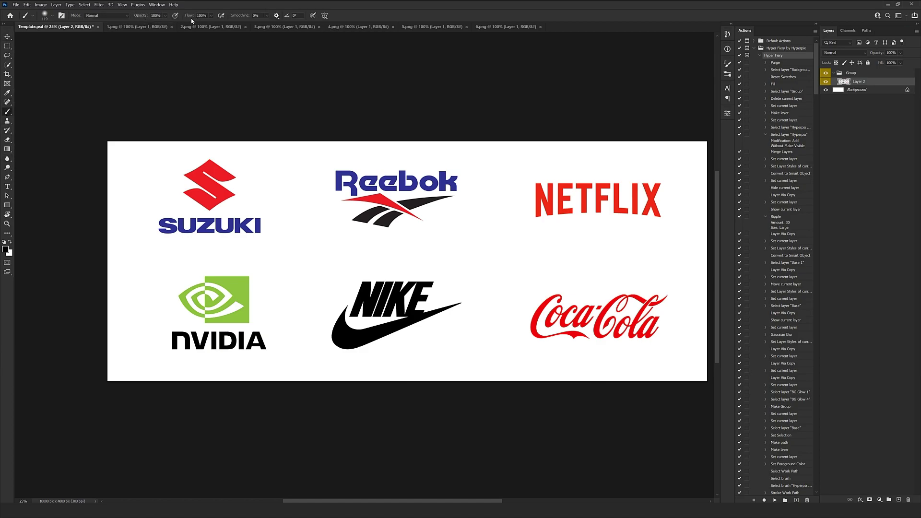
{"action": "key", "text": "v"}
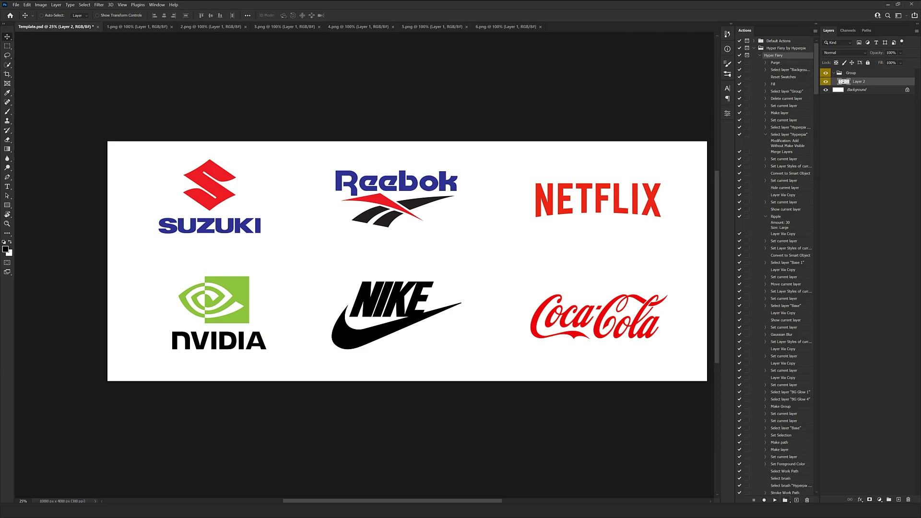
{"action": "left_click", "coordinate": [776, 500]}
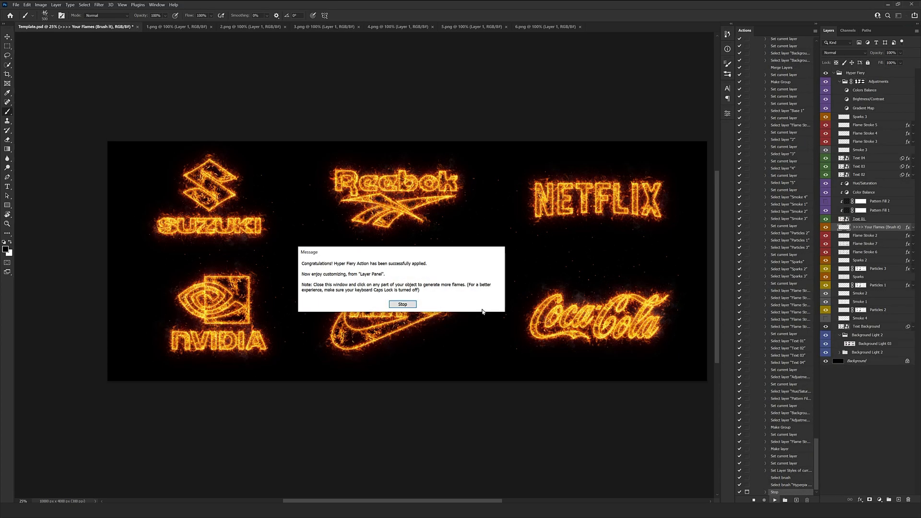
{"action": "left_click", "coordinate": [403, 304]}
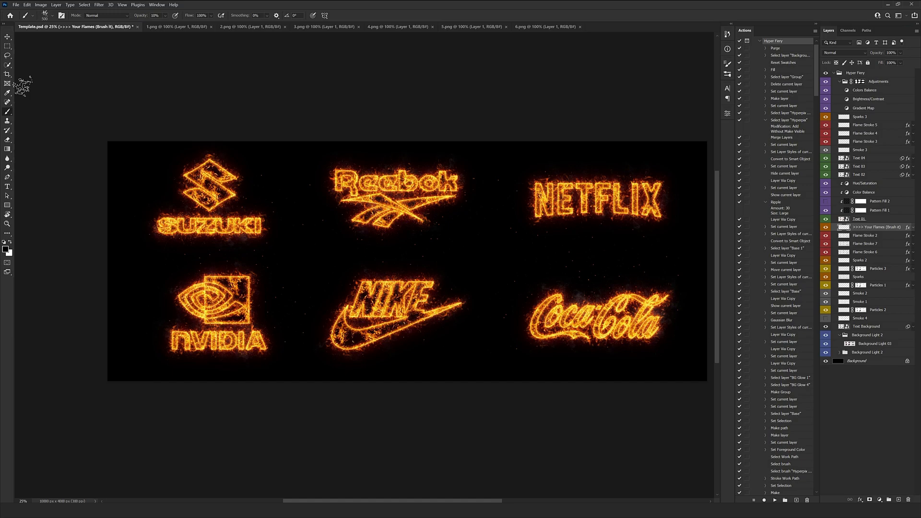
- Inspect the burning Nike, Suzuki, NVIDIA and Netflix logos at 100% zoom
{"action": "left_click", "coordinate": [7, 37]}
{"action": "scroll", "coordinate": [376, 246], "scroll_direction": "up", "scroll_amount": 2}
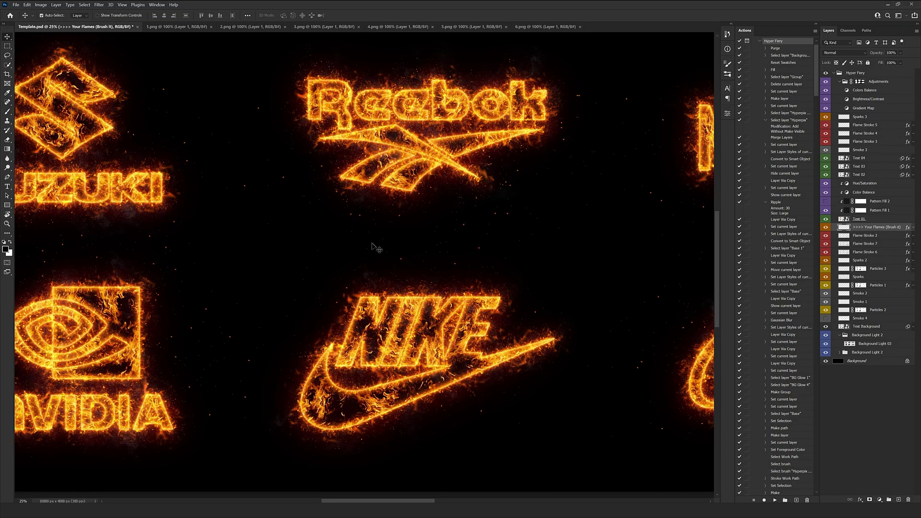
{"action": "scroll", "coordinate": [377, 247], "scroll_direction": "up", "scroll_amount": 2}
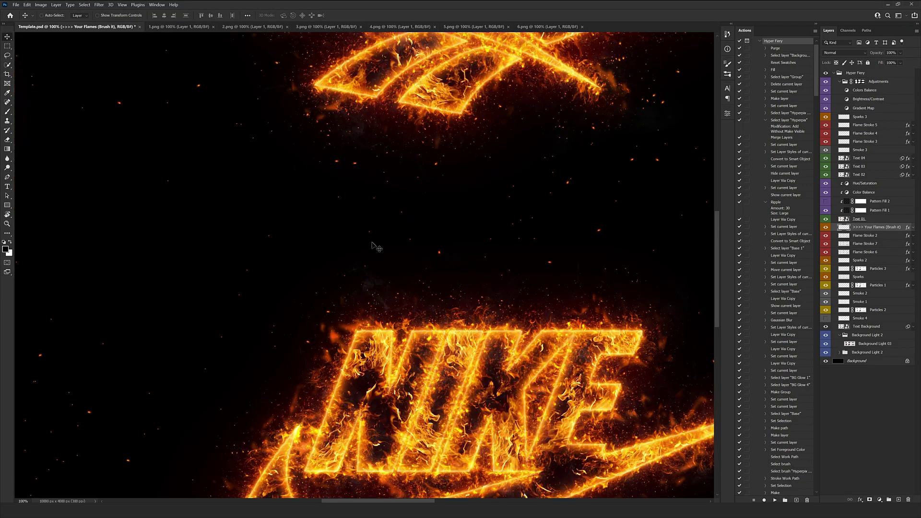
{"action": "left_click_drag", "start_coordinate": [307, 230], "coordinate": [384, 165]}
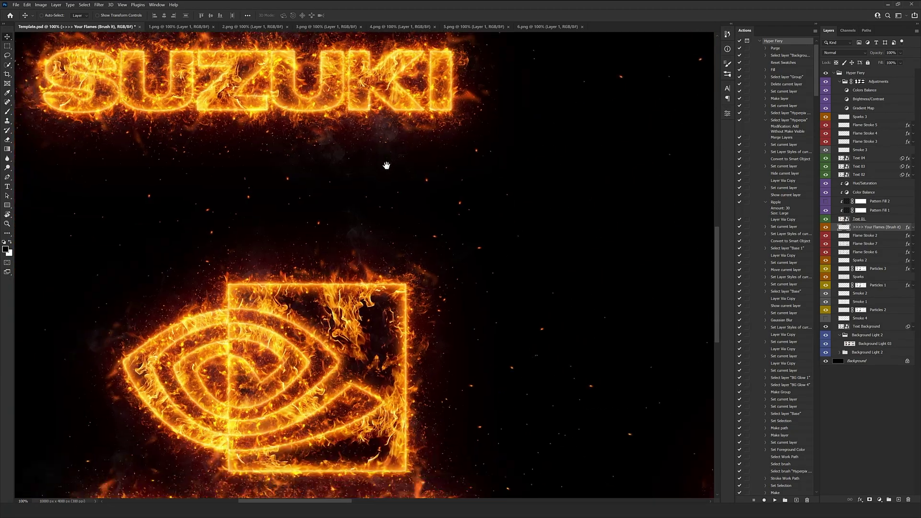
{"action": "left_click_drag", "start_coordinate": [386, 436], "coordinate": [484, 330]}
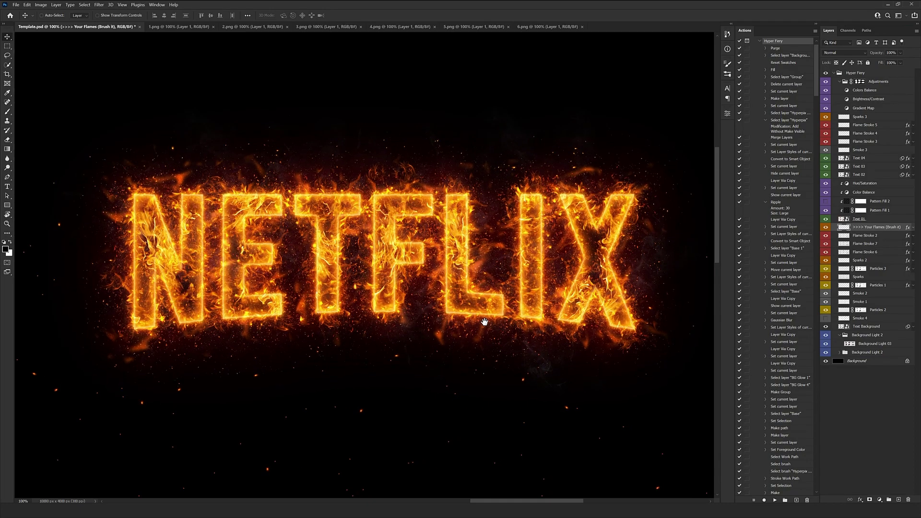